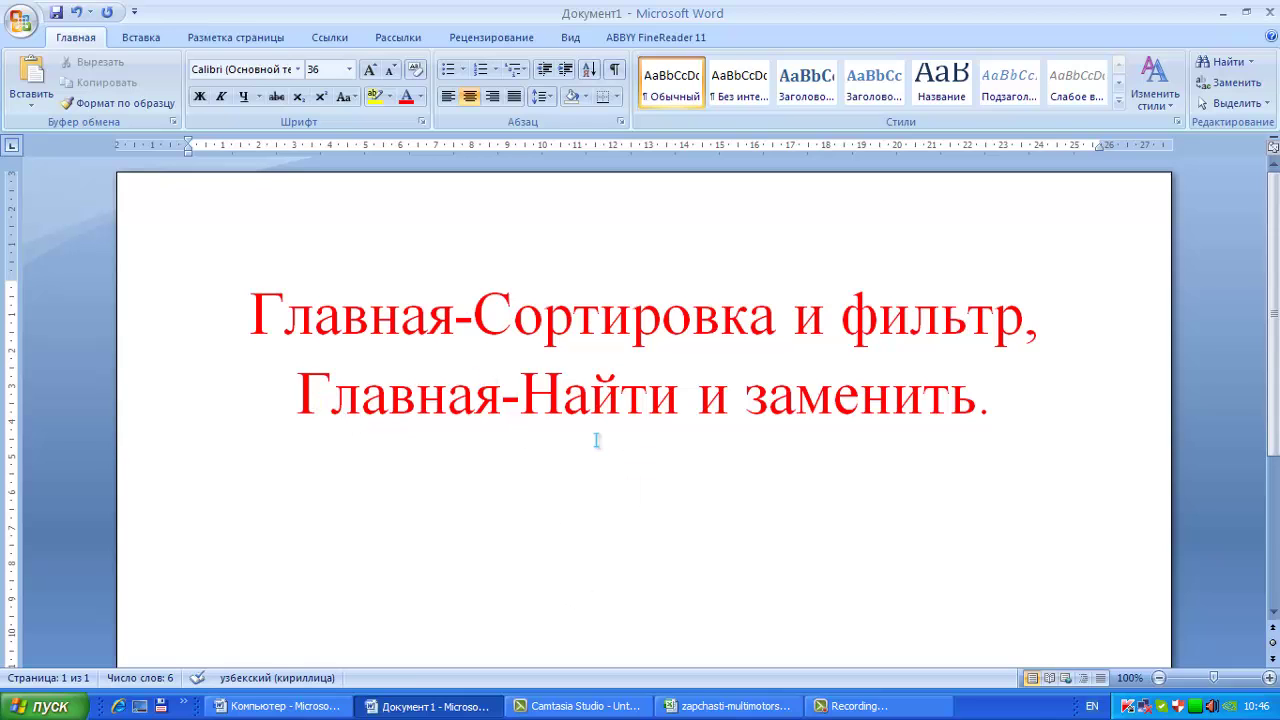
Switch to the zapchasti-multimotors workbook in Excel and increase the header row's height on the заменить sheet.
left_click(728, 706)
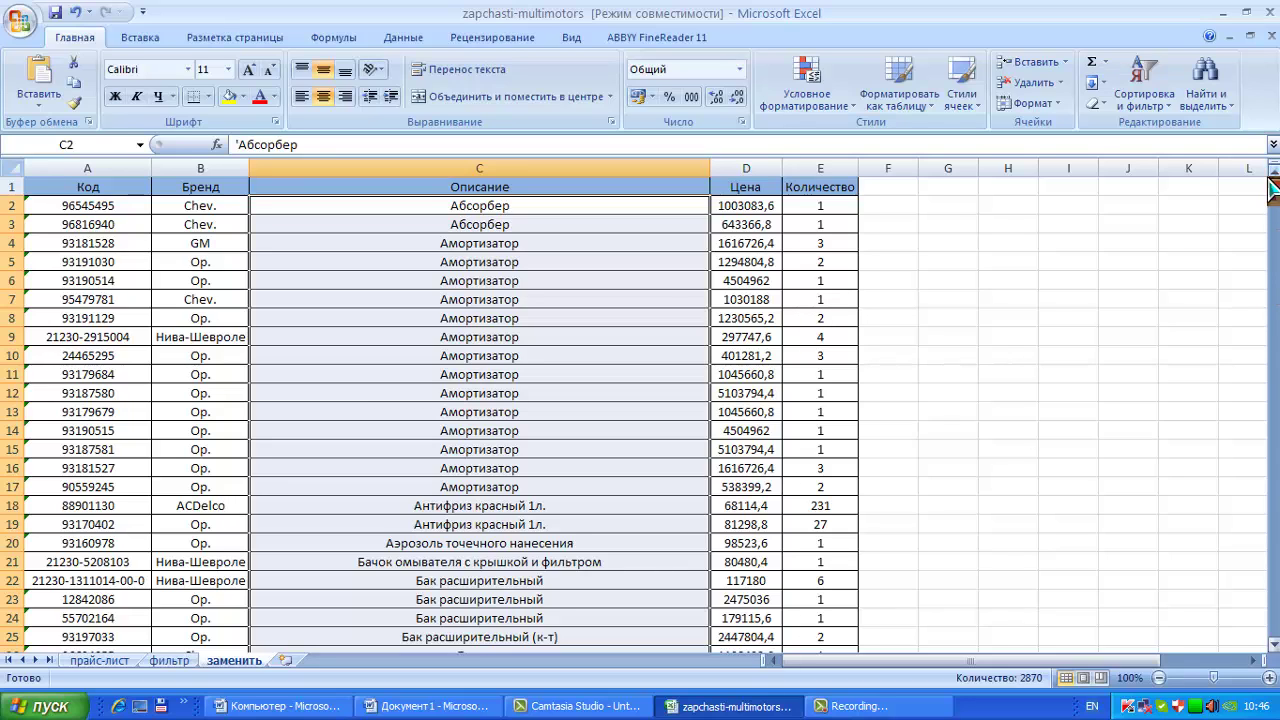
left_click(692, 299)
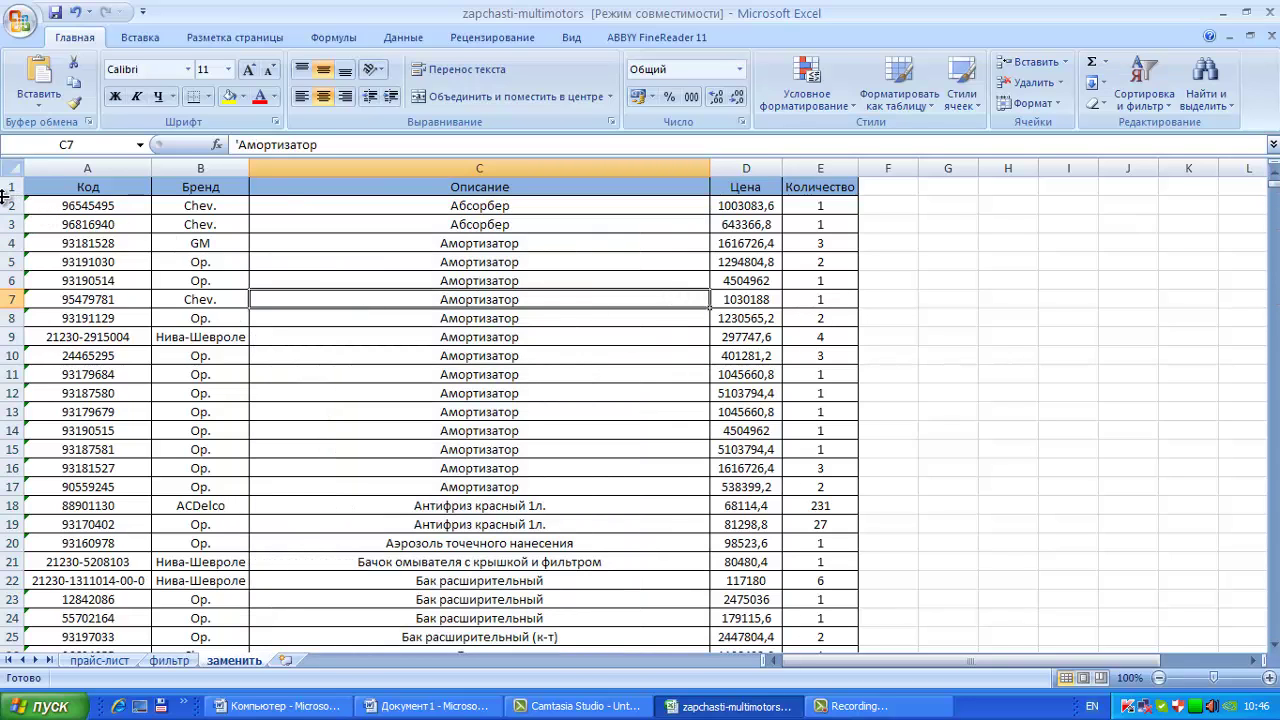
left_click_drag(5, 196, 5, 212)
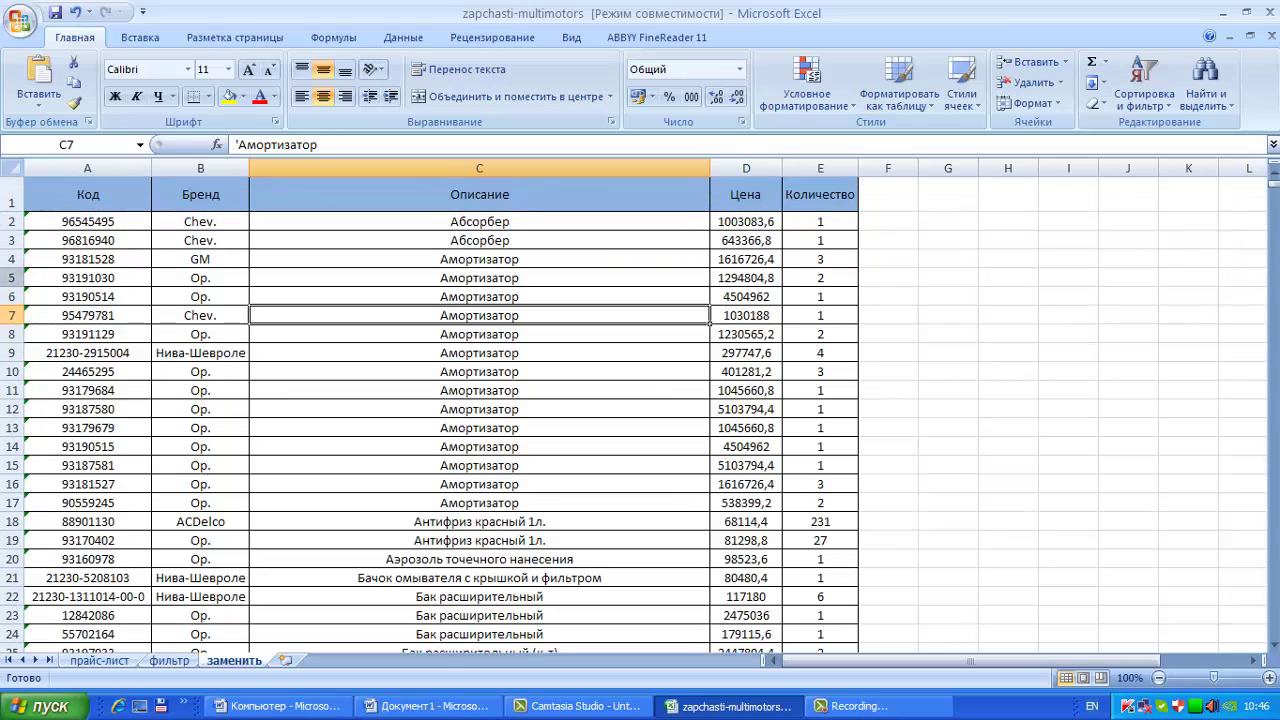
Open the фильтр sheet and look over its parts list.
left_click(188, 661)
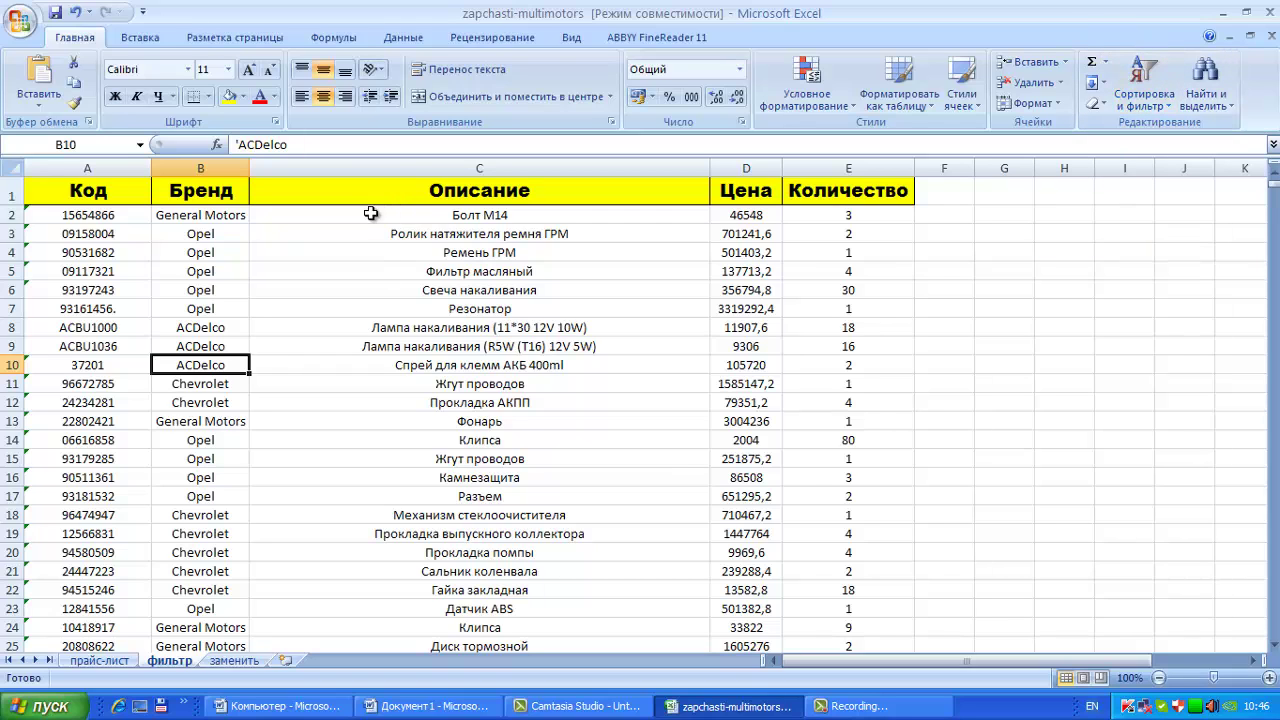
scroll(308, 297, "down", 12)
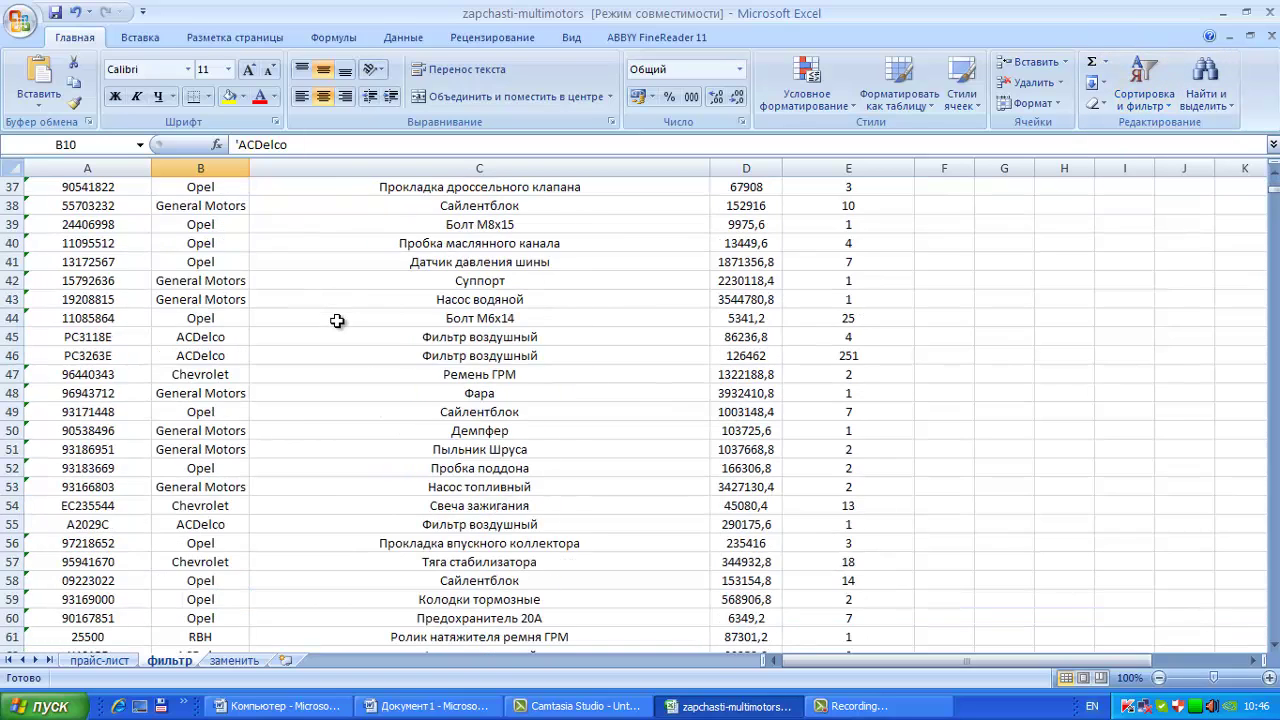
scroll(335, 320, "up", 12)
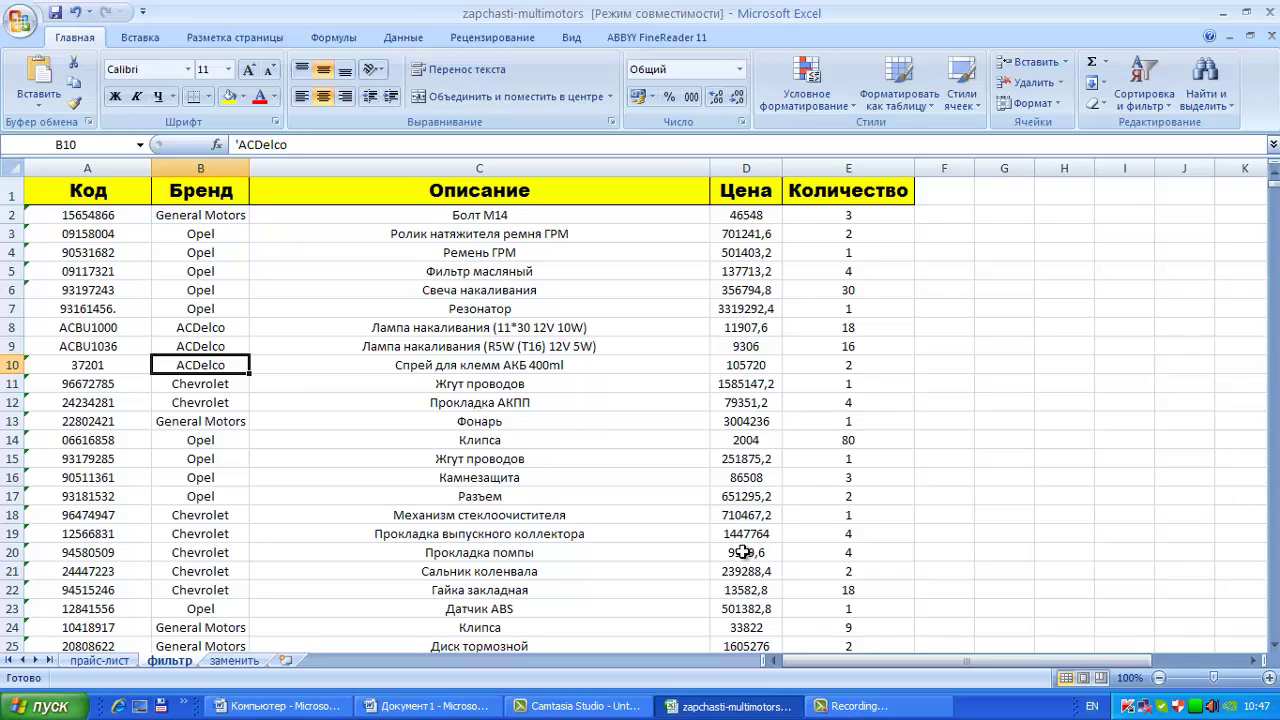
Sort the parts table by the Бренд values from B2 to B2872 in А to Я order, expanding the selection to the adjacent columns.
left_click(320, 216)
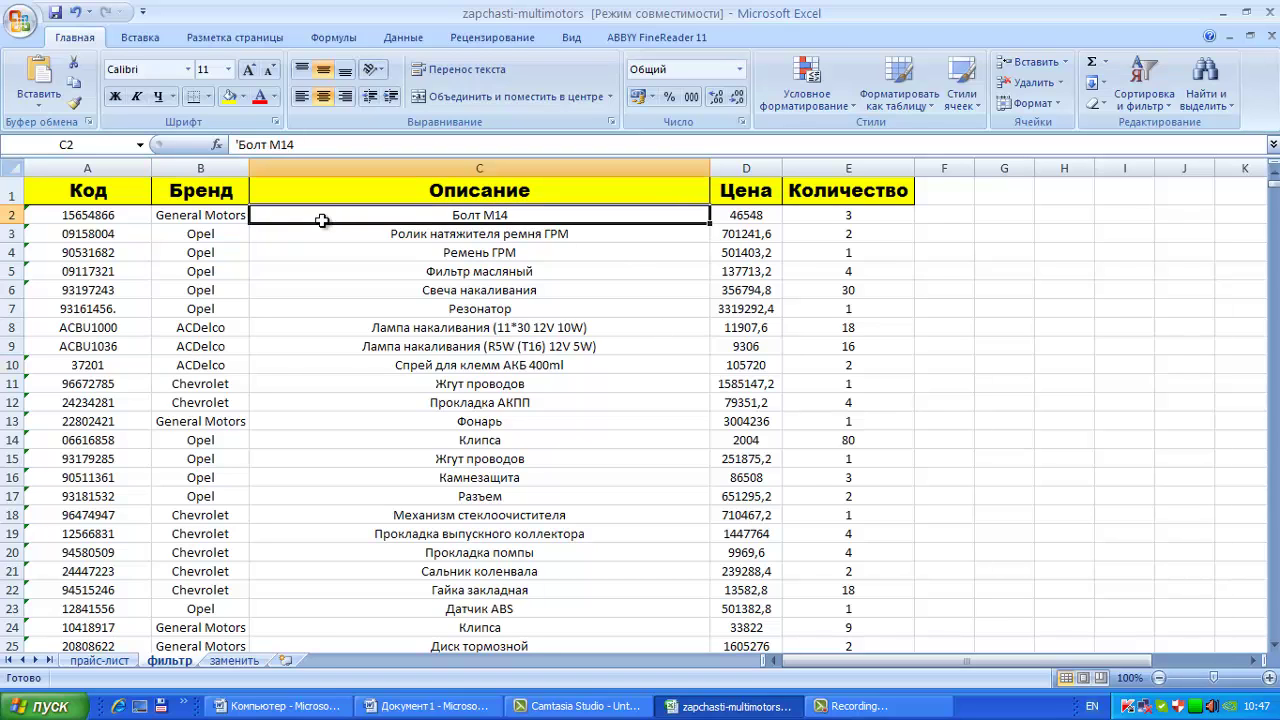
left_click_drag(224, 216, 240, 135)
scroll(226, 324, "up", 2)
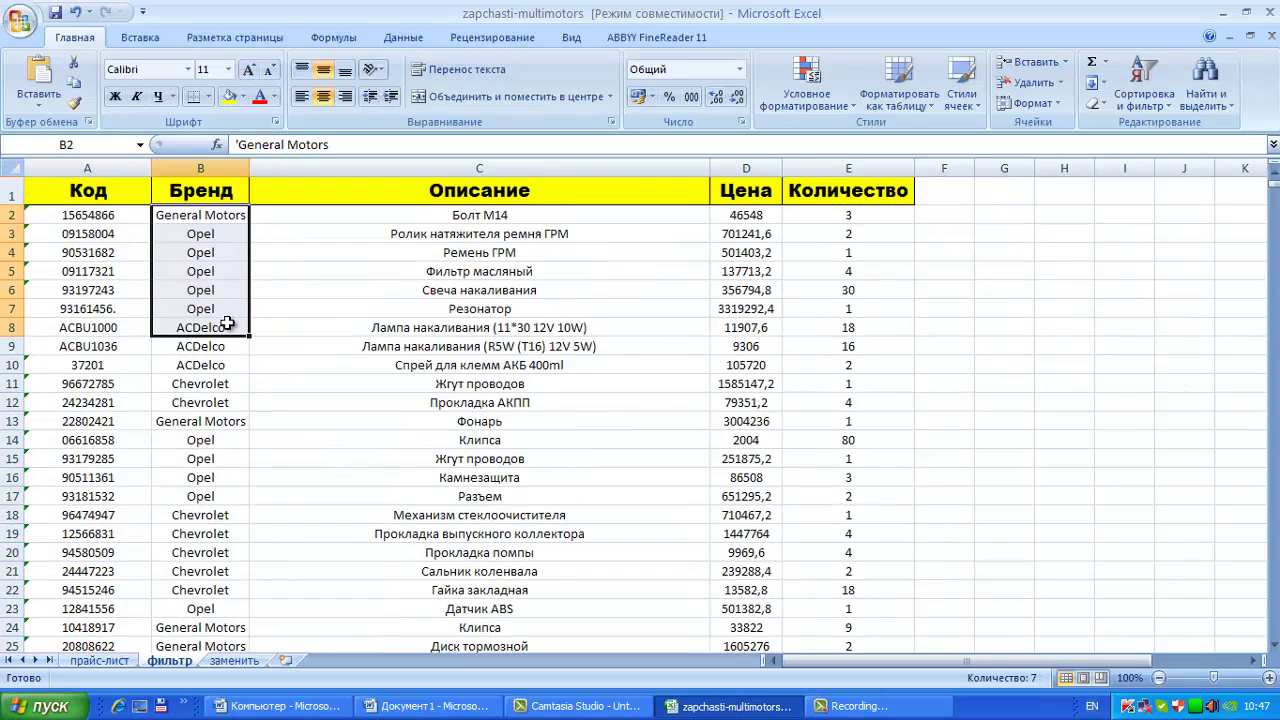
left_click(214, 222)
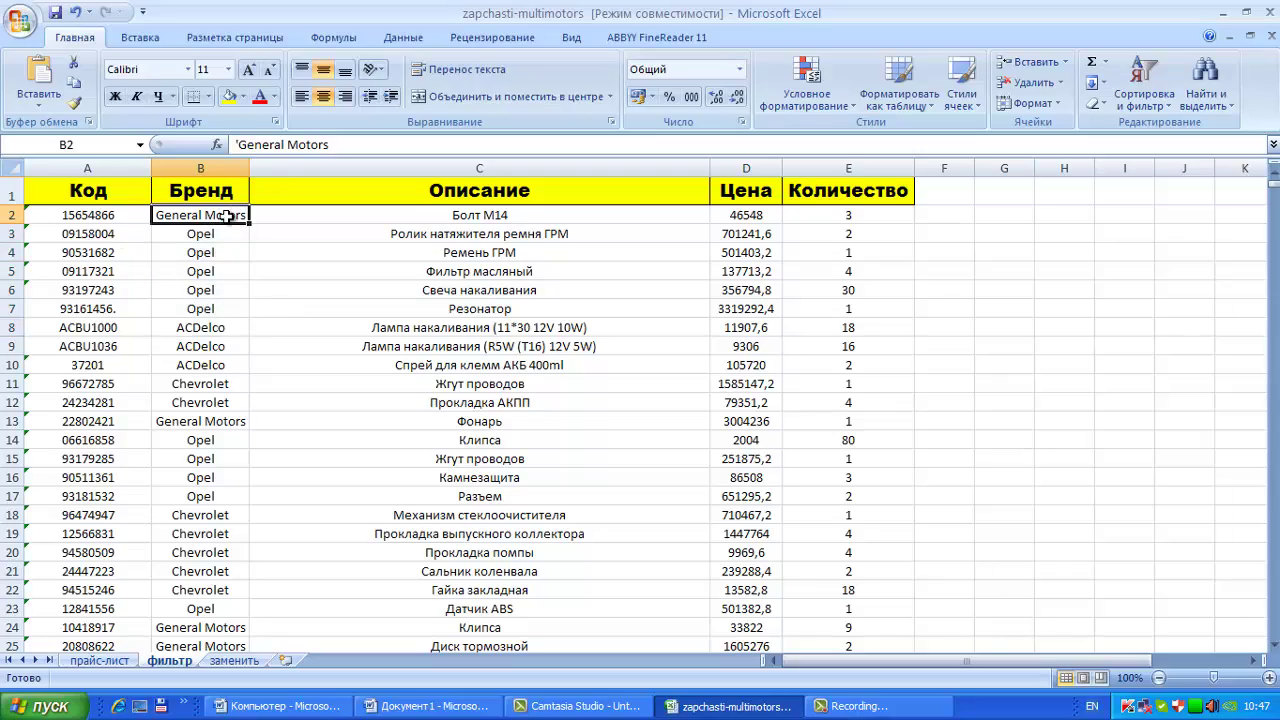
left_click_drag(225, 218, 216, 395)
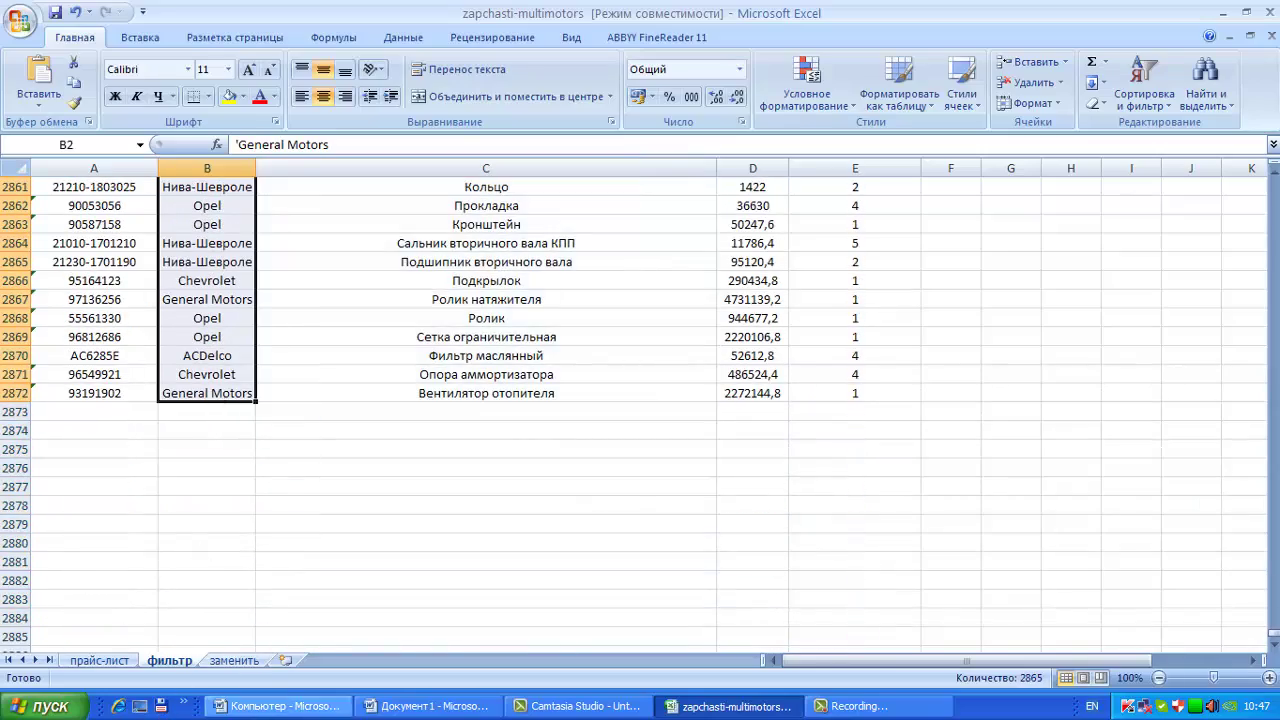
left_click(1146, 100)
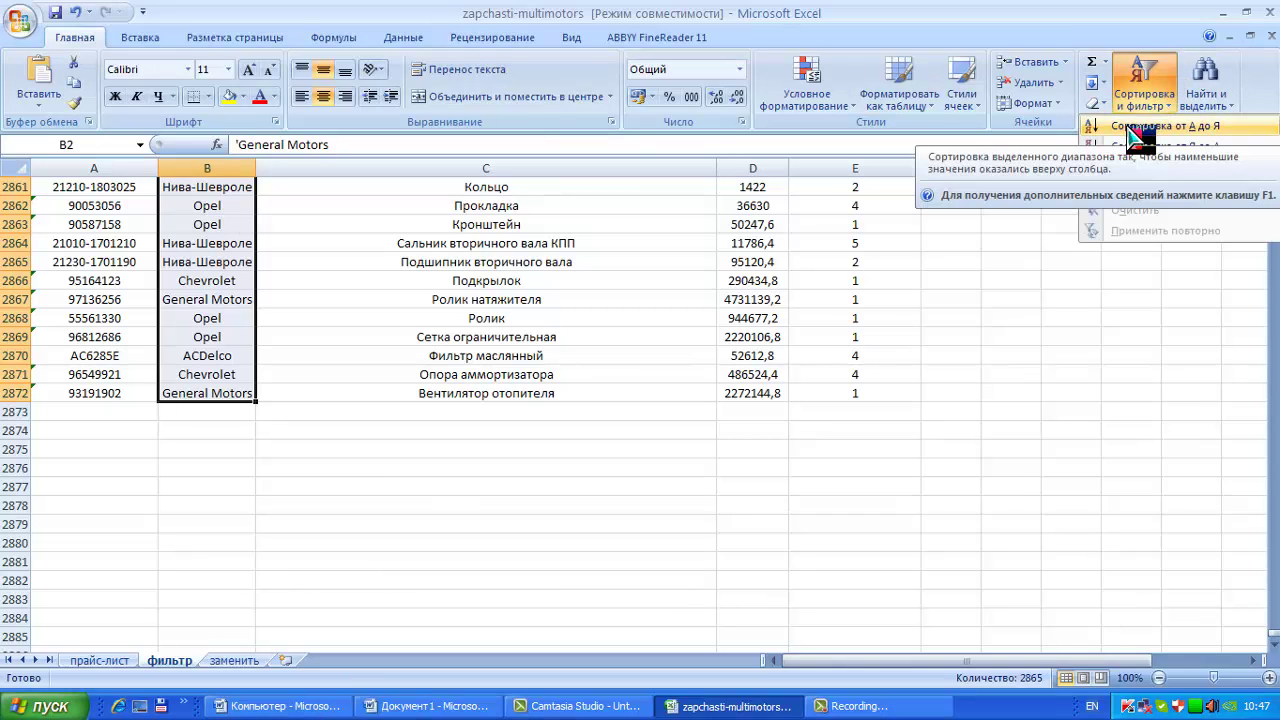
left_click(1135, 128)
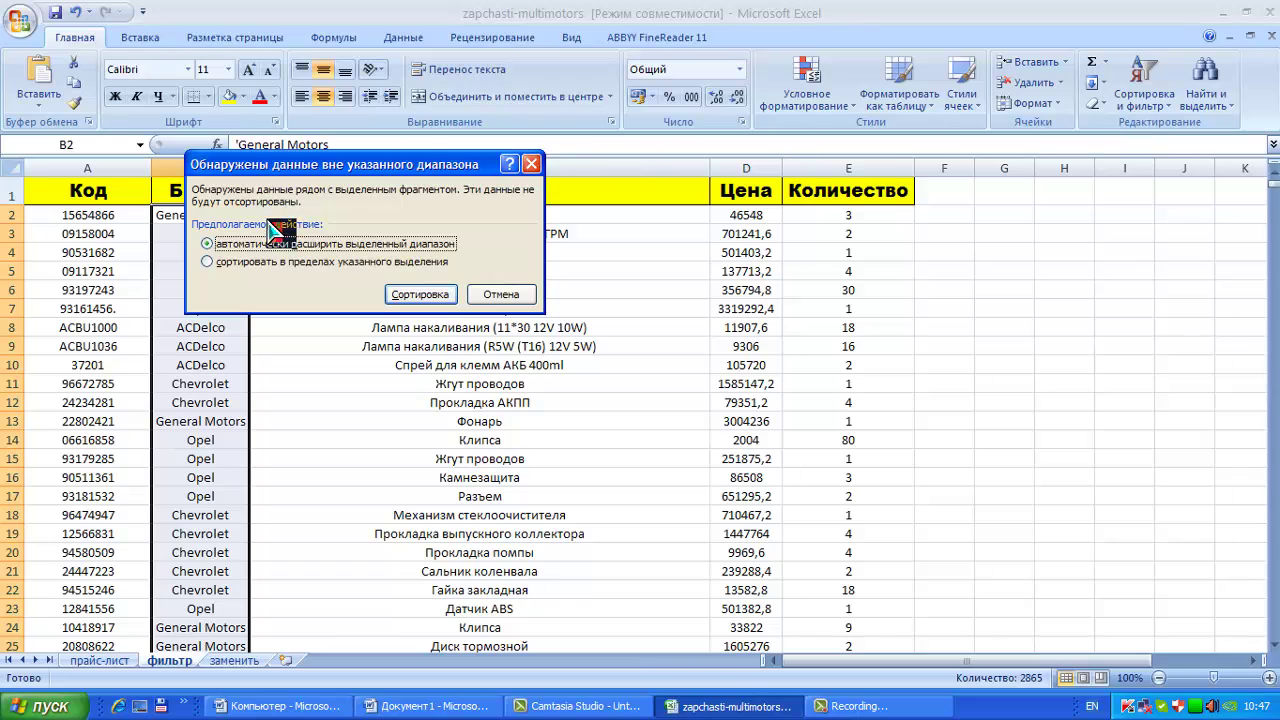
left_click(418, 295)
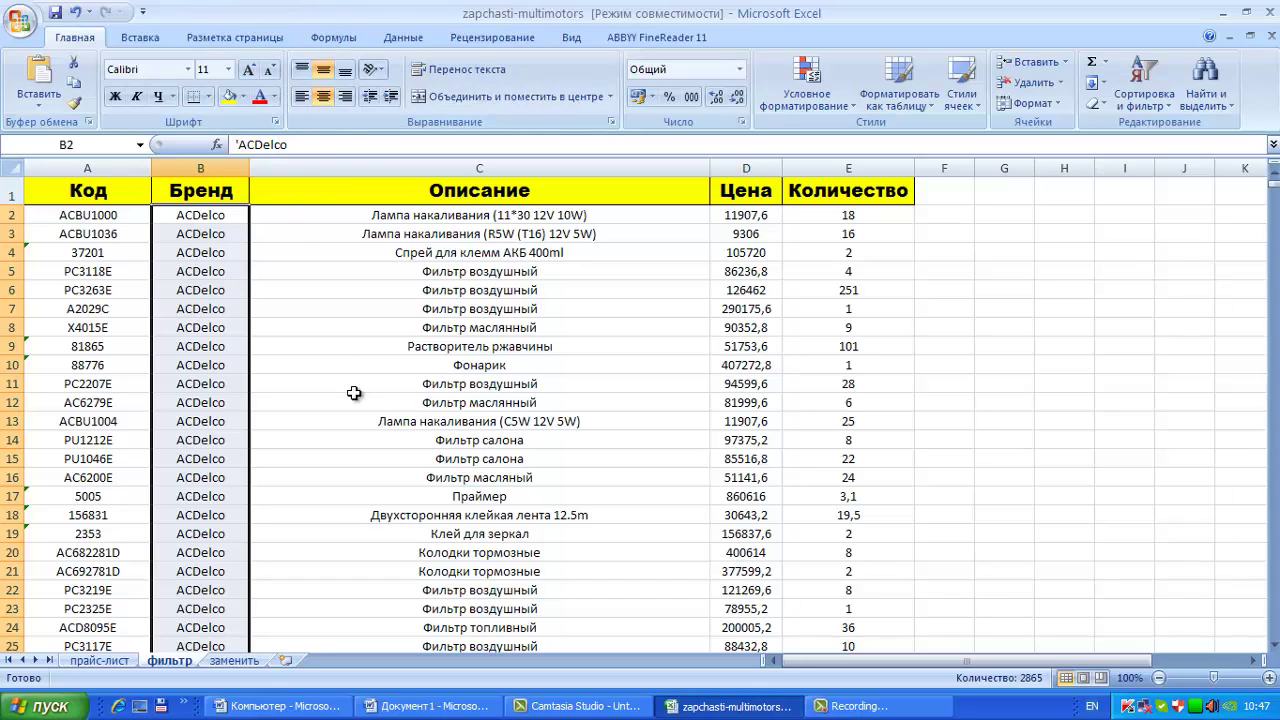
Examine the order of brands in the sorted table from the first rows to the end of the list.
scroll(301, 229, "down", 12)
scroll(301, 225, "up", 12)
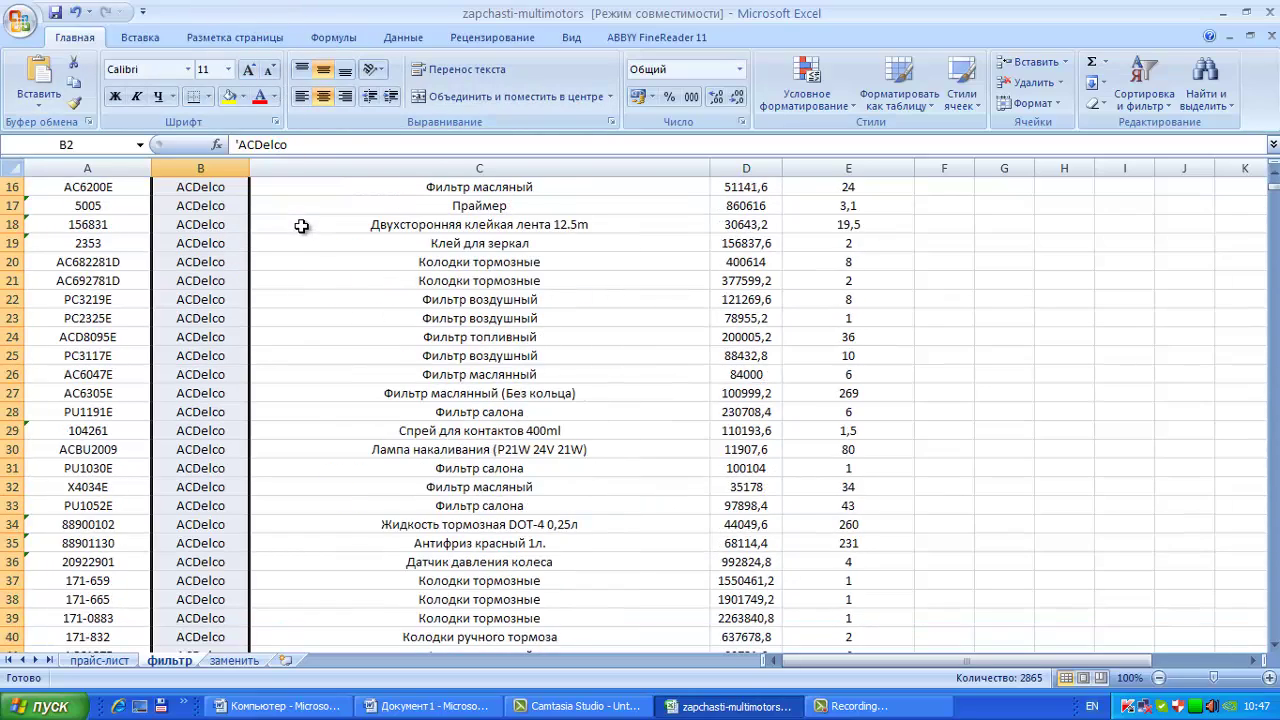
scroll(290, 220, "down", 20)
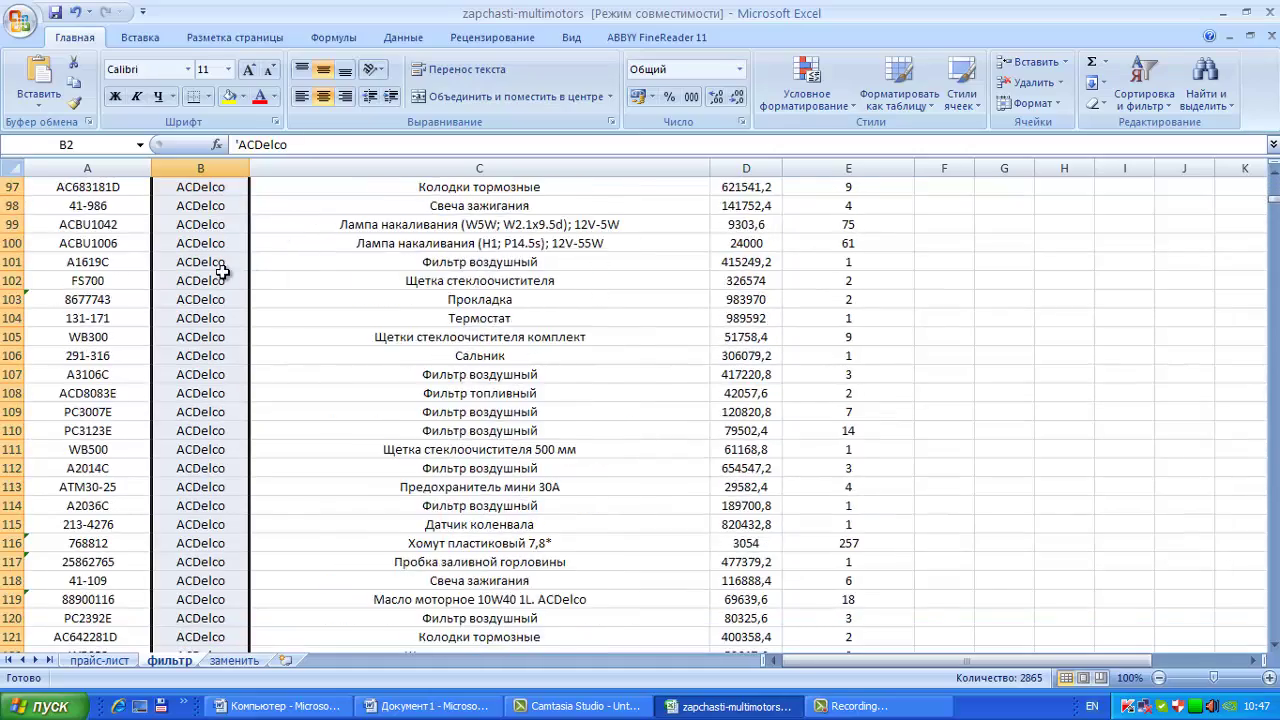
scroll(241, 251, "down", 20)
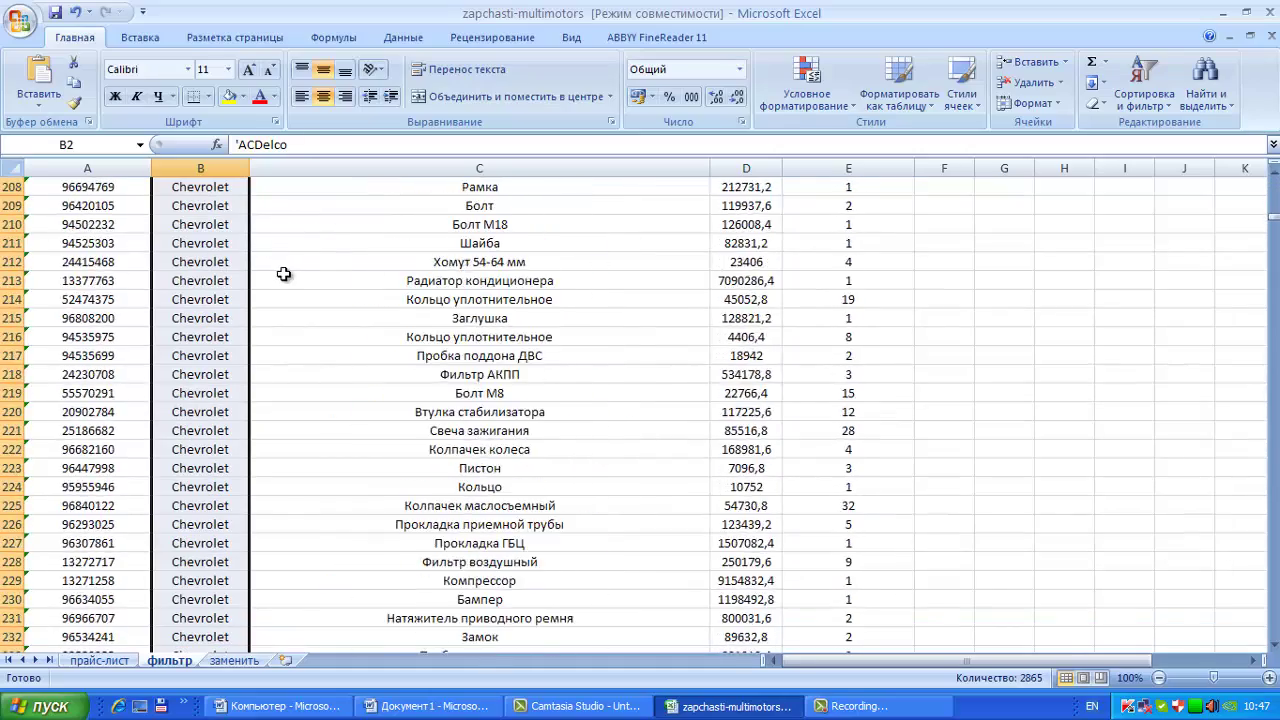
scroll(276, 287, "down", 20)
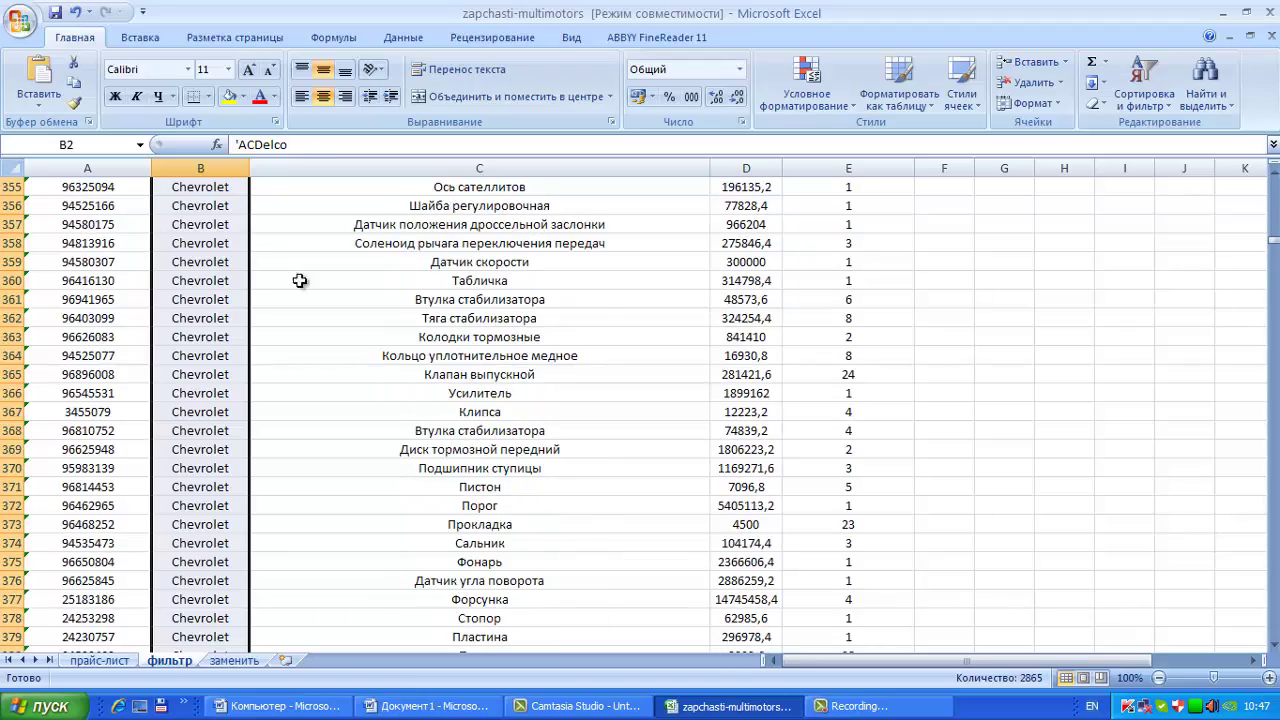
left_click_drag(1276, 249, 1275, 628)
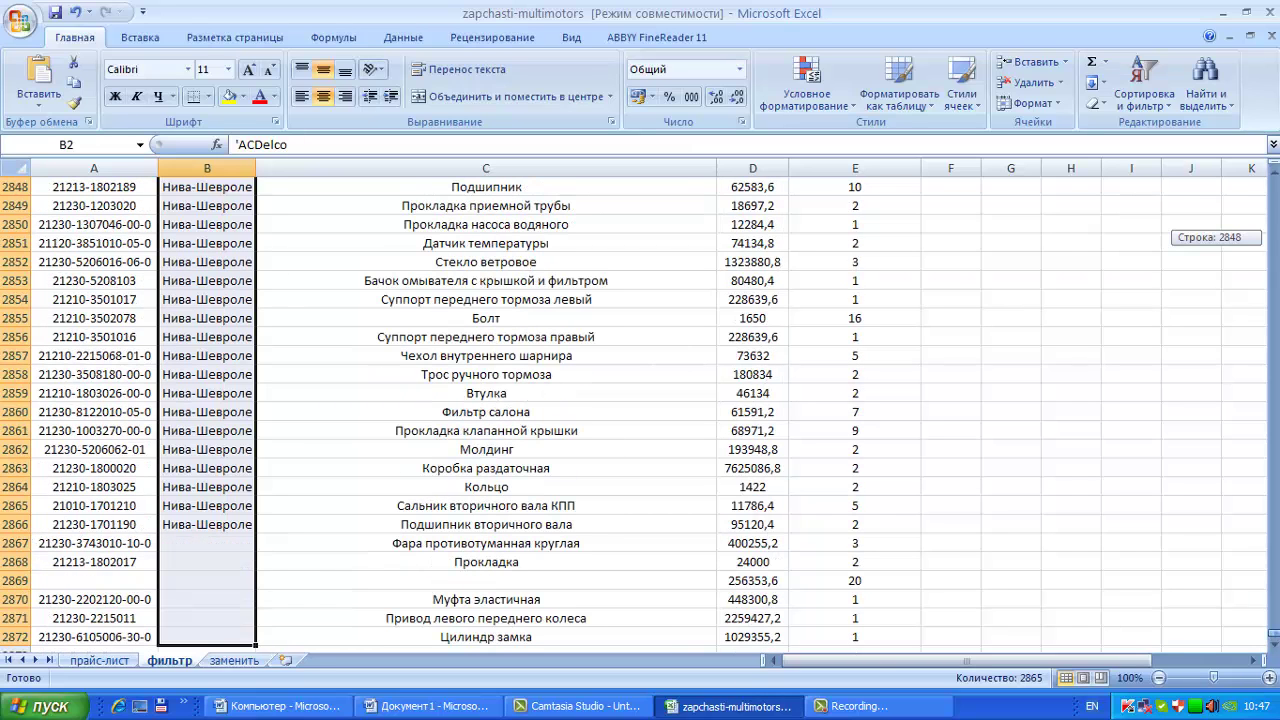
left_click_drag(1275, 632, 1275, 632)
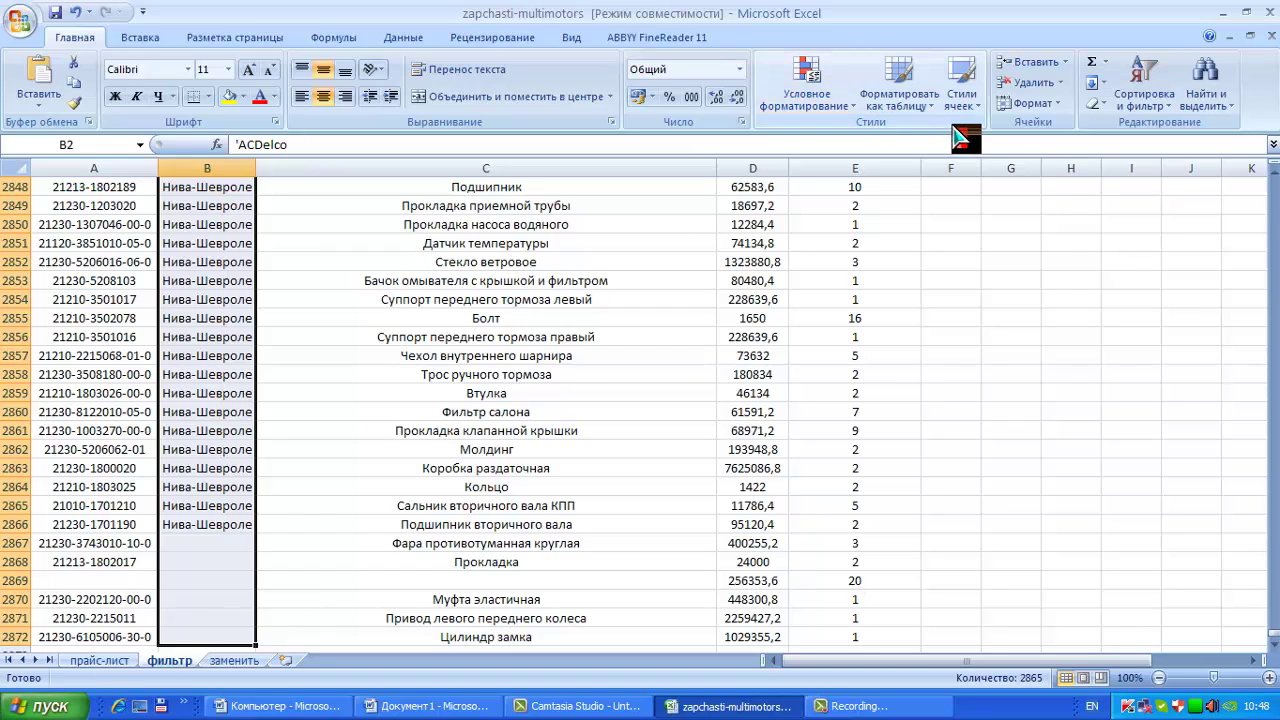
Sort the table by the selected Бренд values in Я to А order, expanding the selection to the adjacent columns.
left_click(1157, 105)
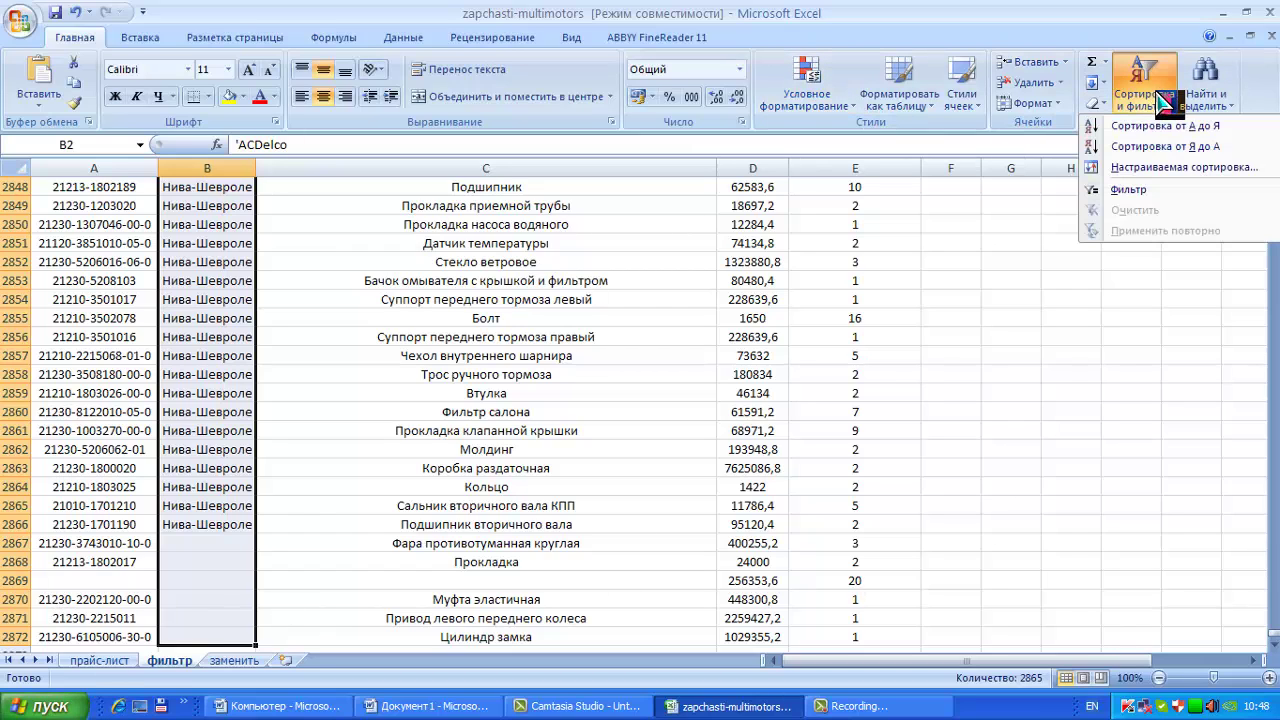
left_click(1120, 147)
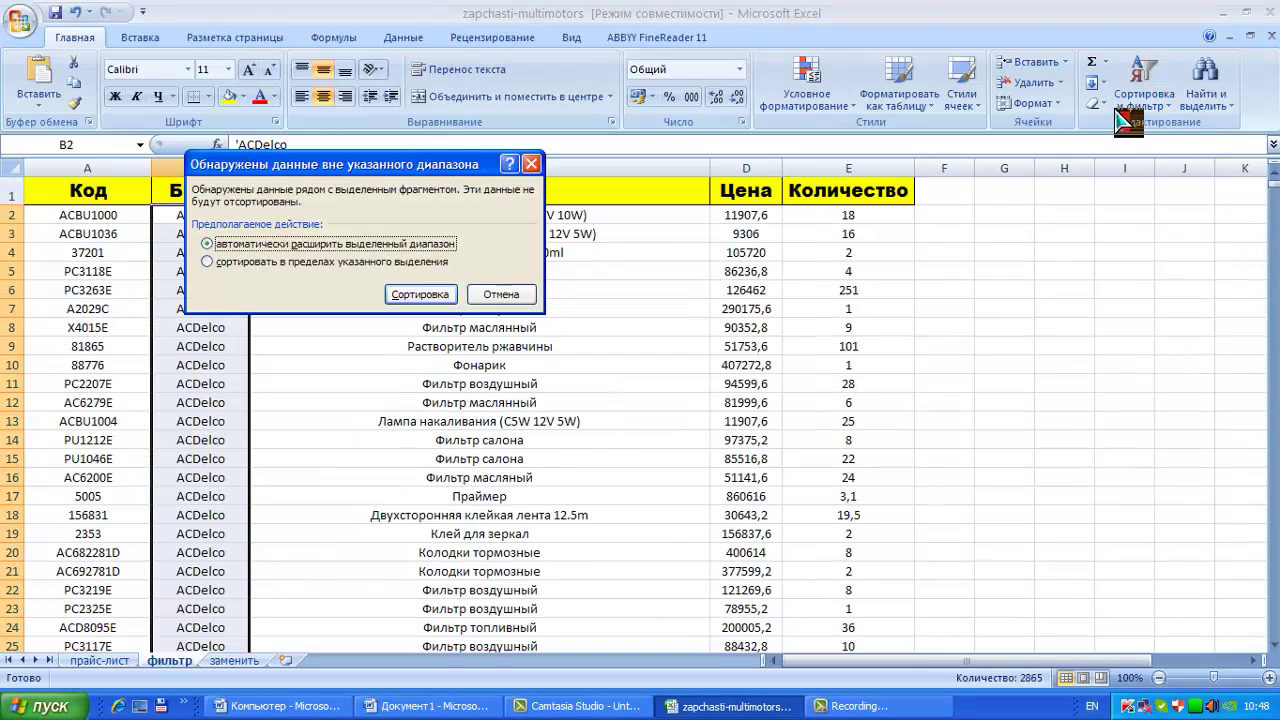
left_click(420, 294)
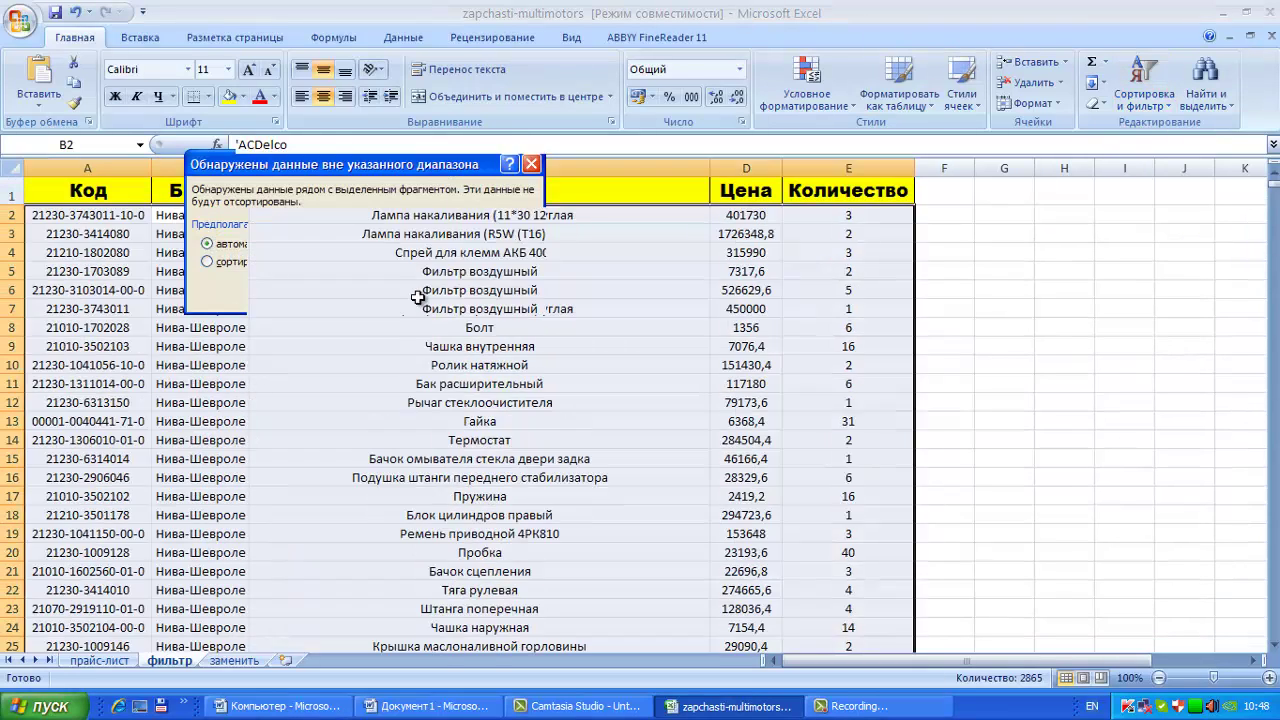
Examine how the brands follow one another in the reverse-sorted table.
scroll(363, 283, "down", 3)
scroll(340, 282, "up", 3)
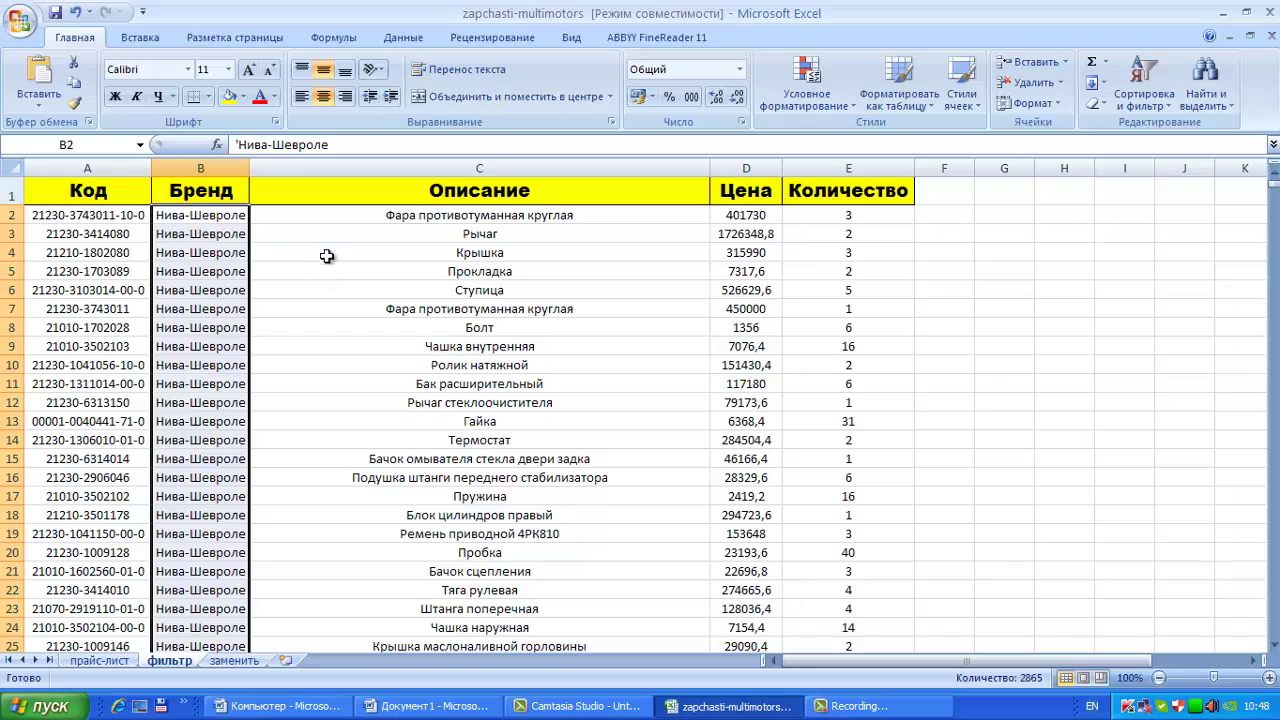
scroll(326, 256, "down", 20)
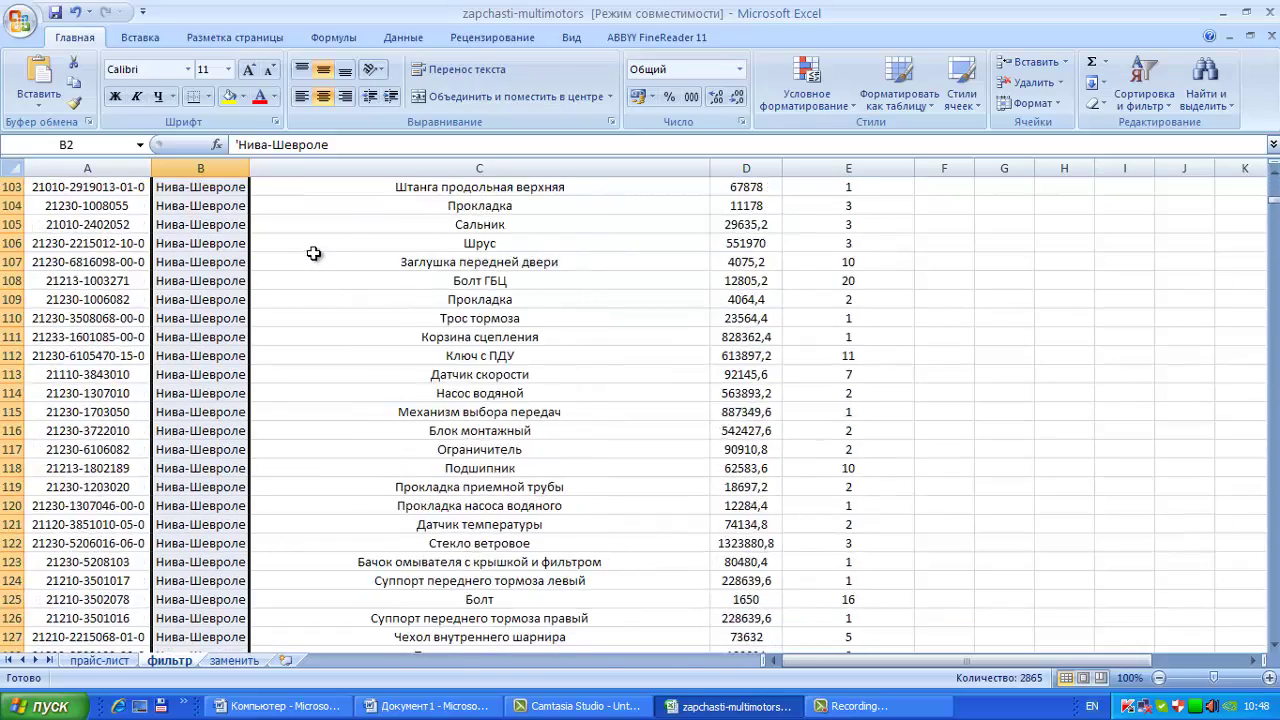
scroll(317, 258, "down", 14)
scroll(322, 262, "down", 18)
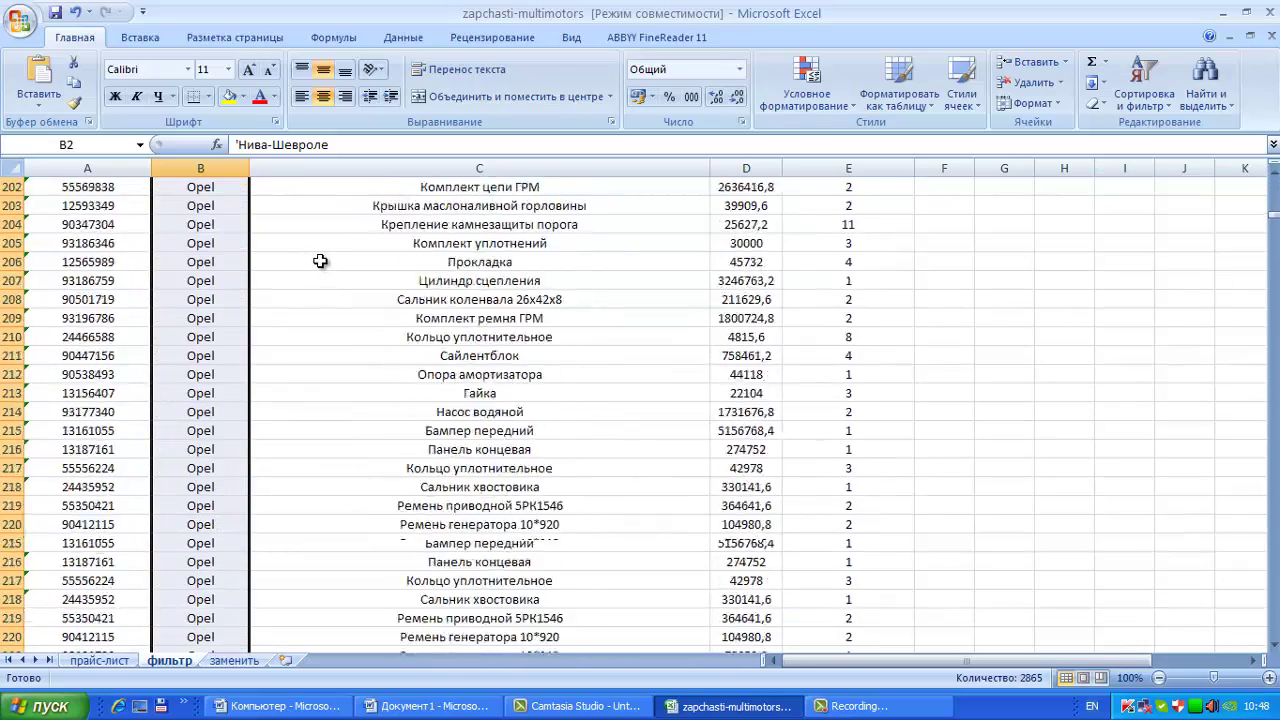
scroll(322, 260, "up", 17)
scroll(322, 240, "up", 20)
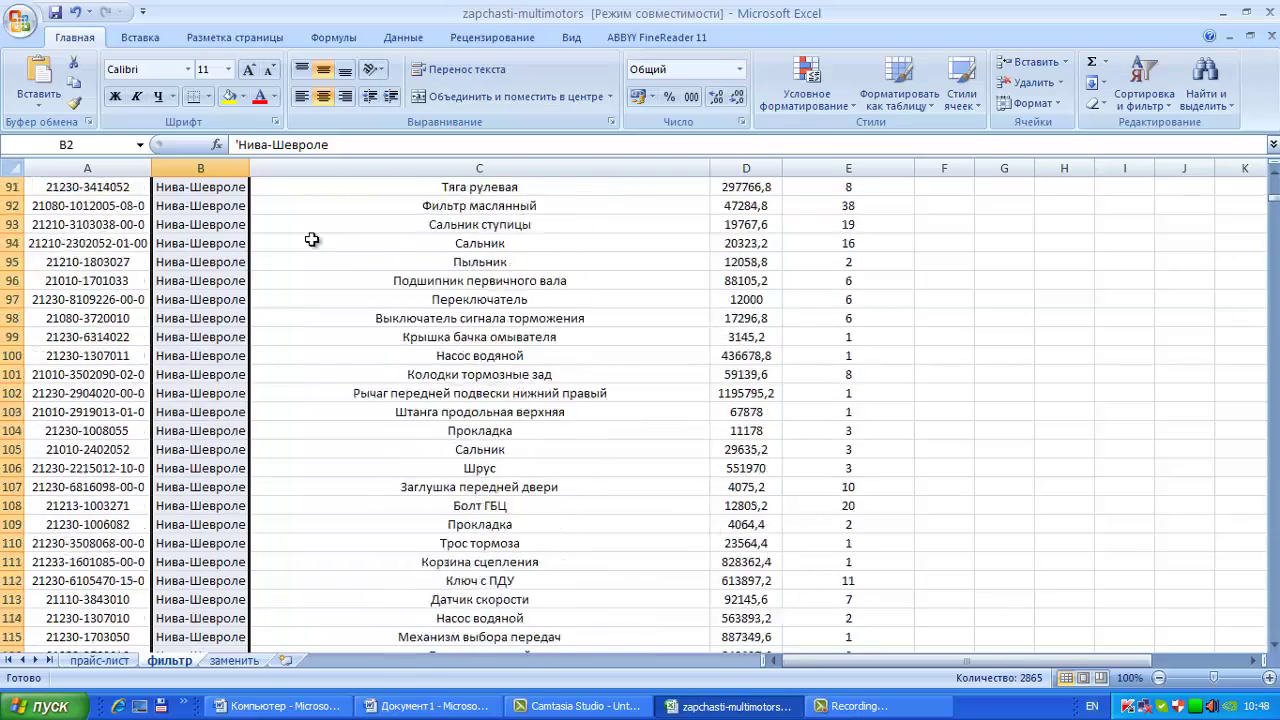
scroll(290, 233, "up", 7)
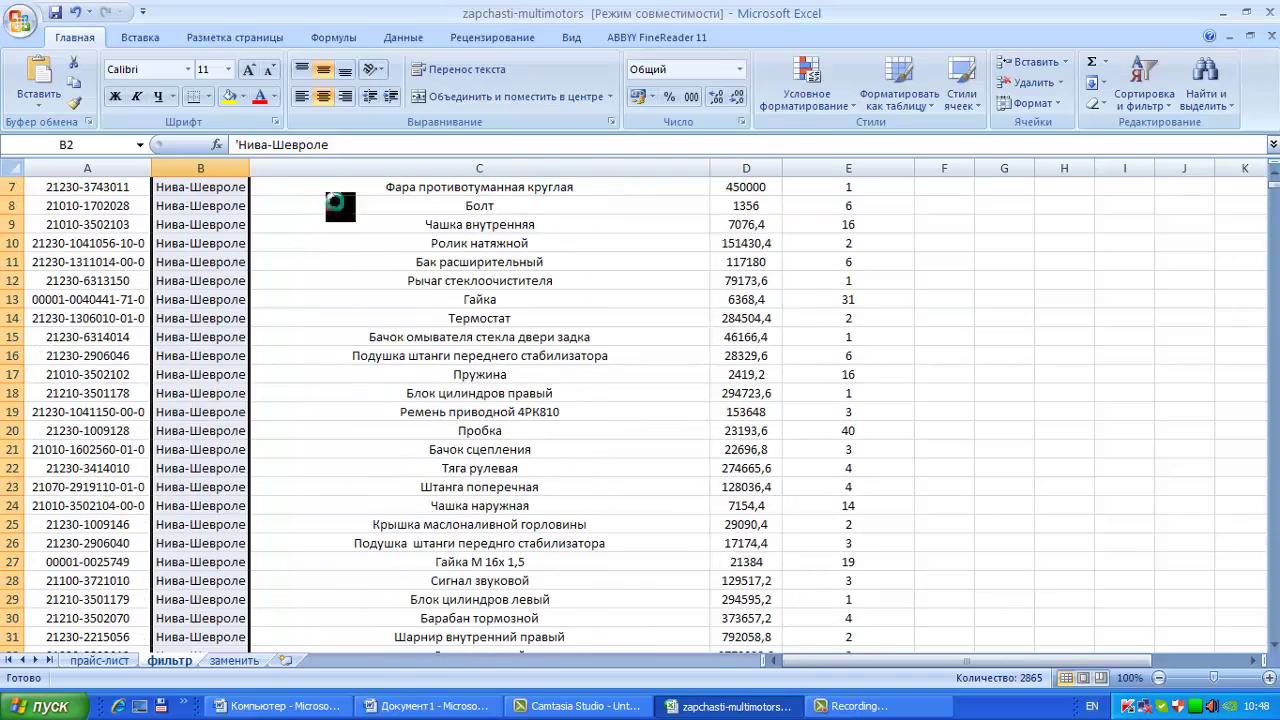
Undo both brand sorts and the header row height change, and return to the фильтр sheet.
key("ctrl+Page_Up")
key("ctrl+Page_Down")
key("ctrl+Page_Down")
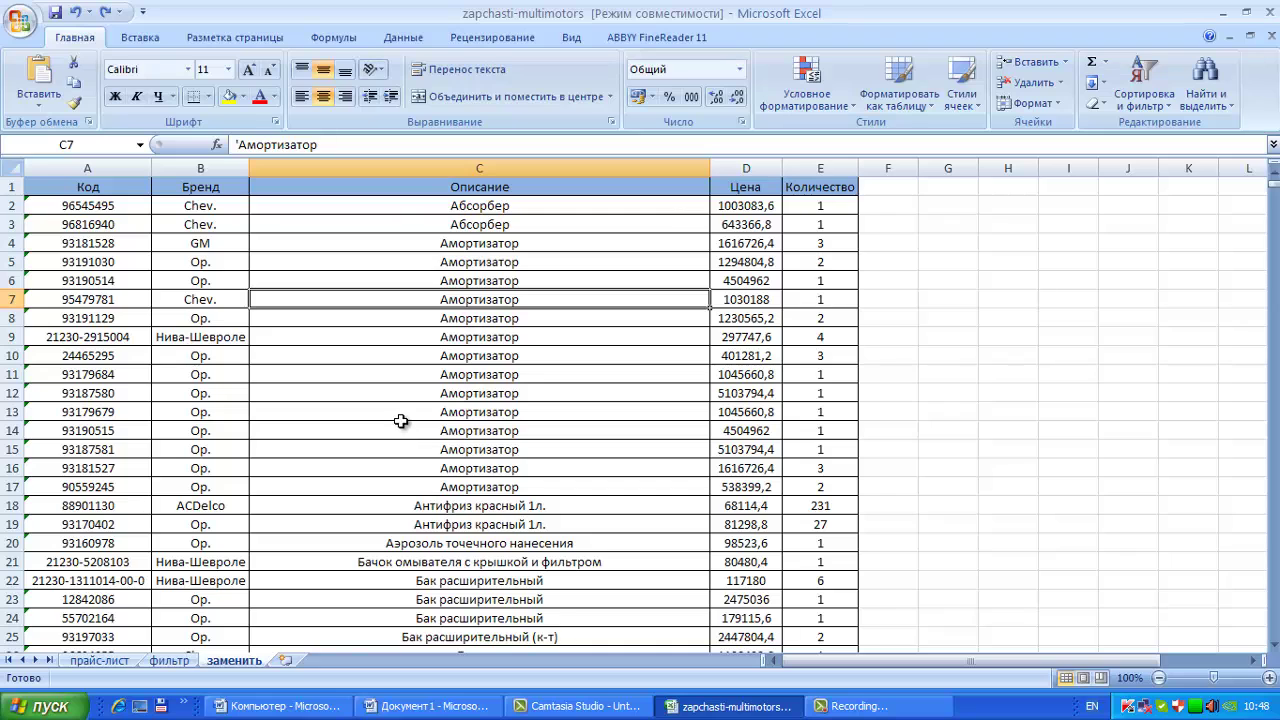
left_click(172, 661)
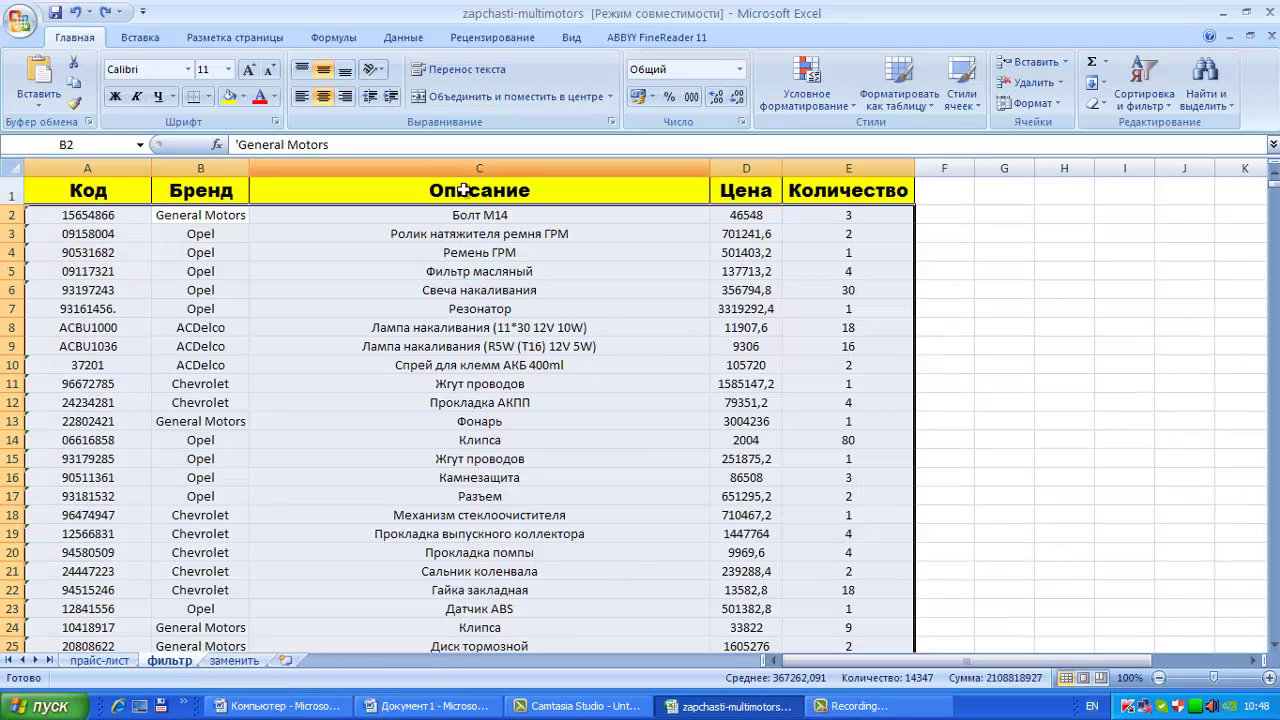
Sort the parts table by the Описание values from C2 to C2872 in А to Я order, expanding the selection to the adjacent columns.
left_click(355, 234)
left_click(366, 214)
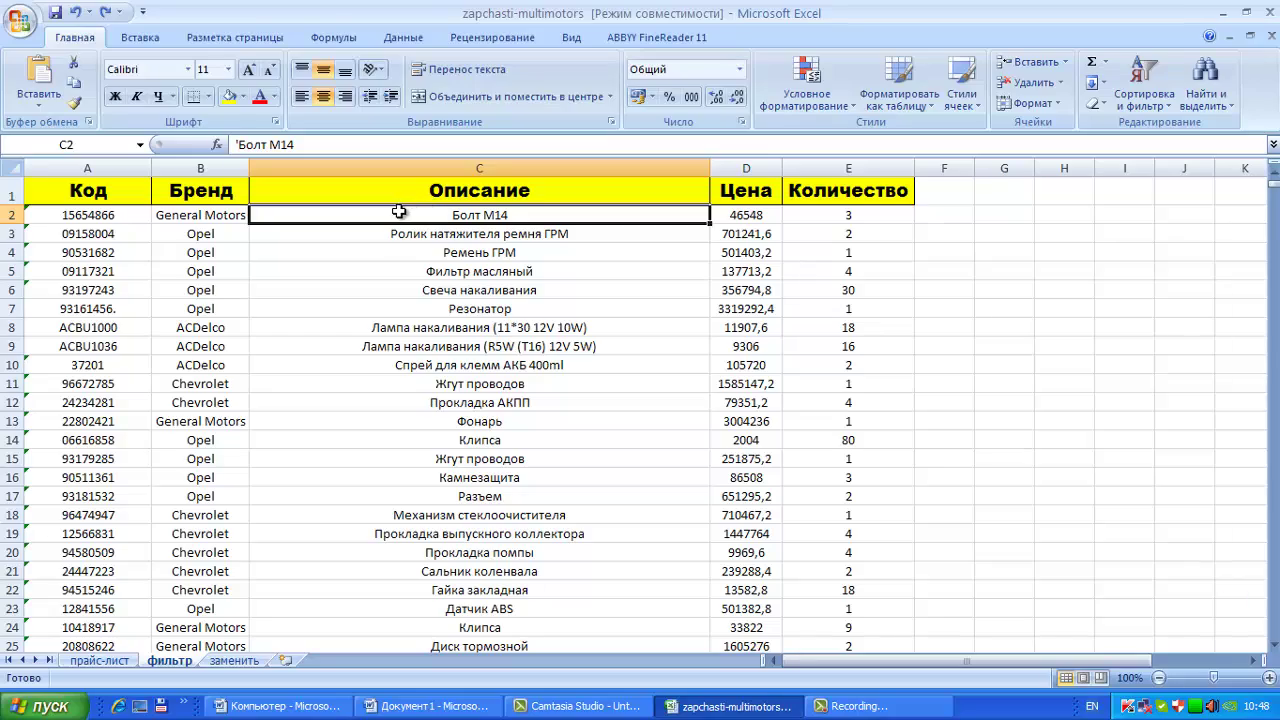
left_click_drag(391, 216, 402, 596)
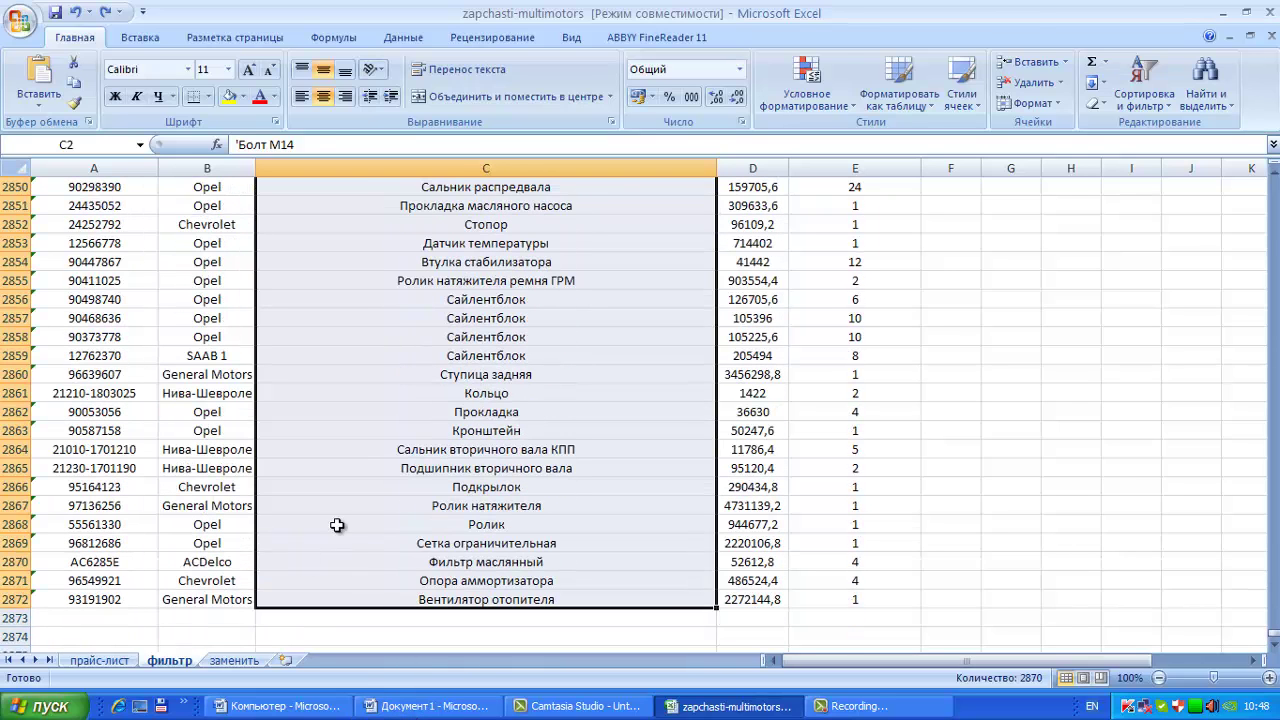
left_click(1144, 80)
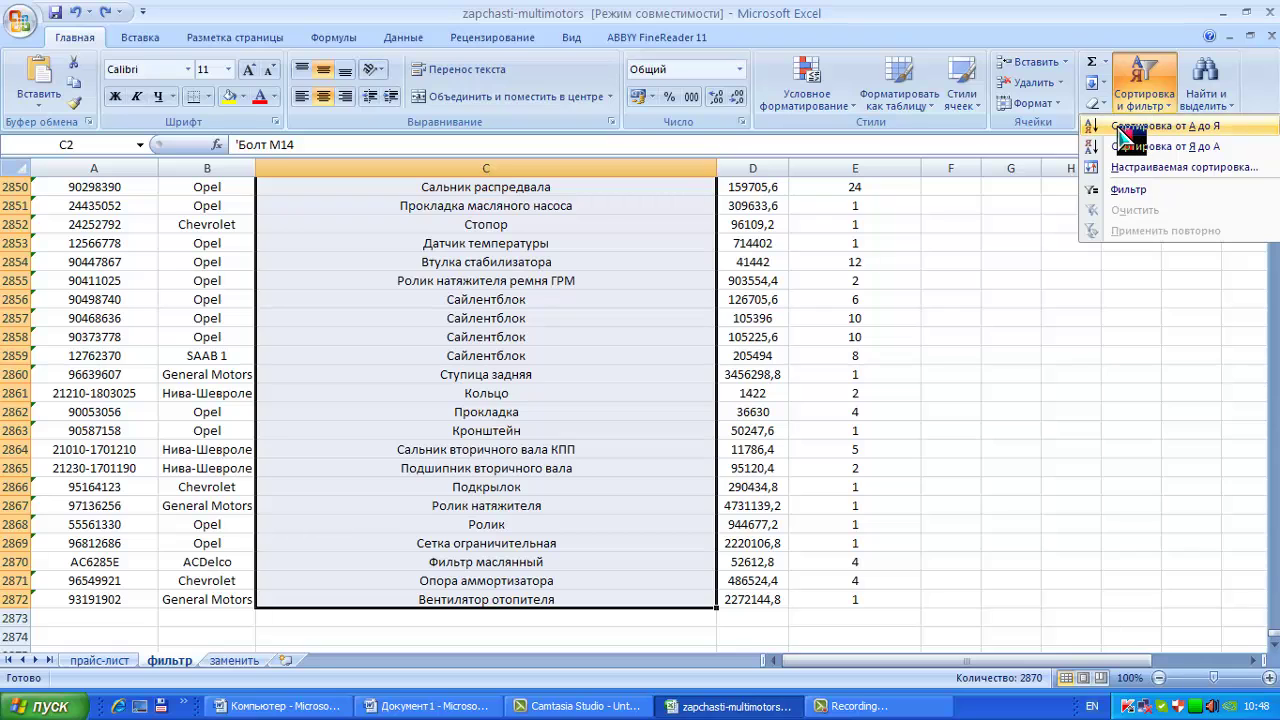
left_click(1125, 127)
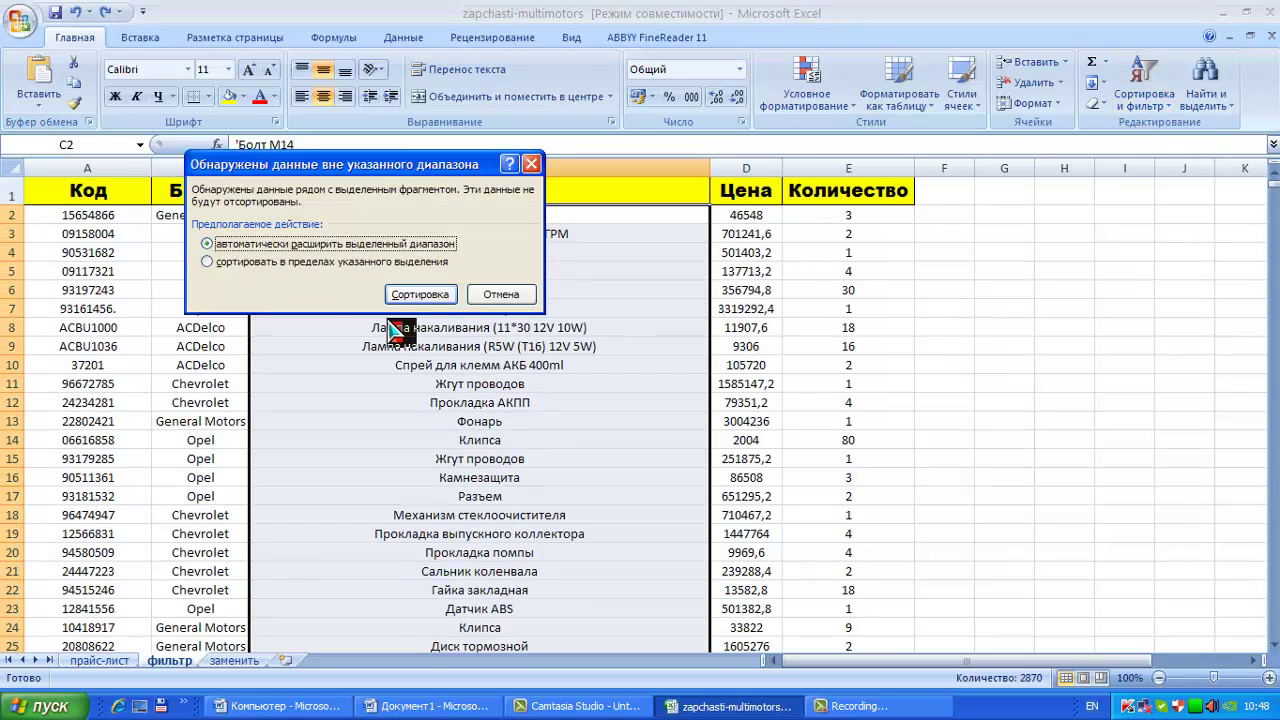
left_click(417, 296)
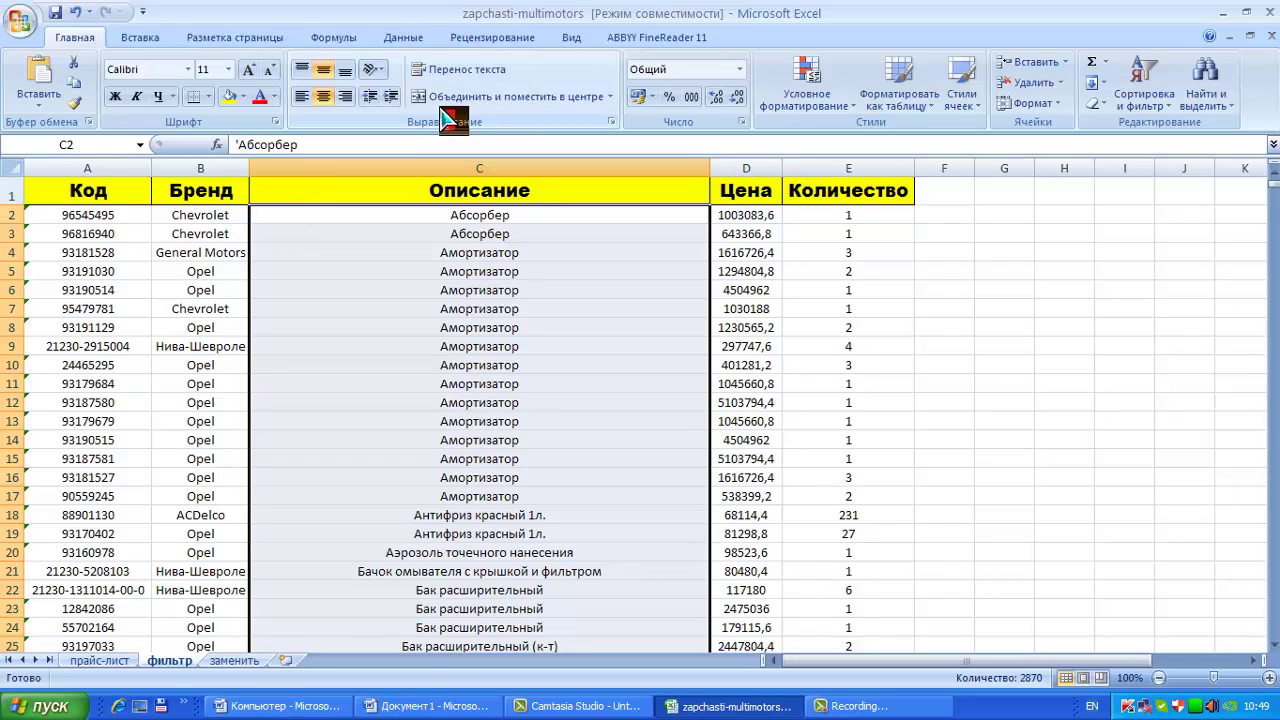
Sort the table by the selected Описание values in Я to А order, expanding the selection to the adjacent columns.
left_click(1158, 88)
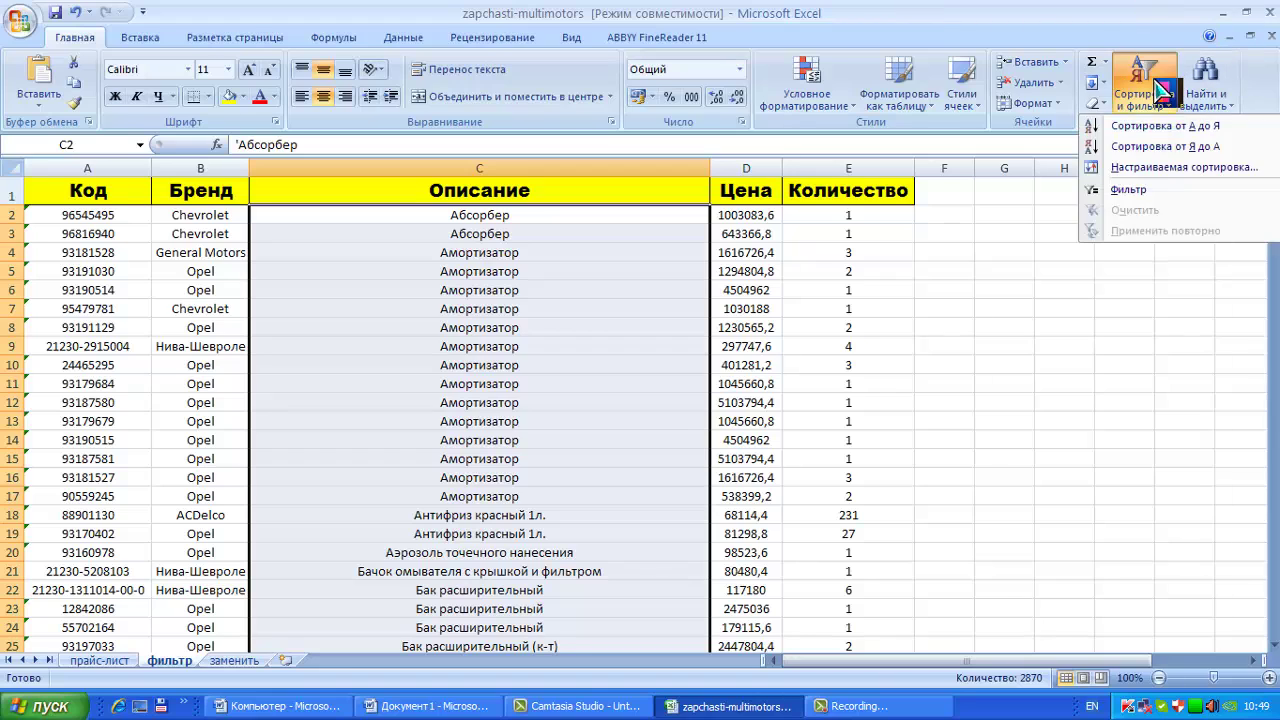
left_click(1148, 147)
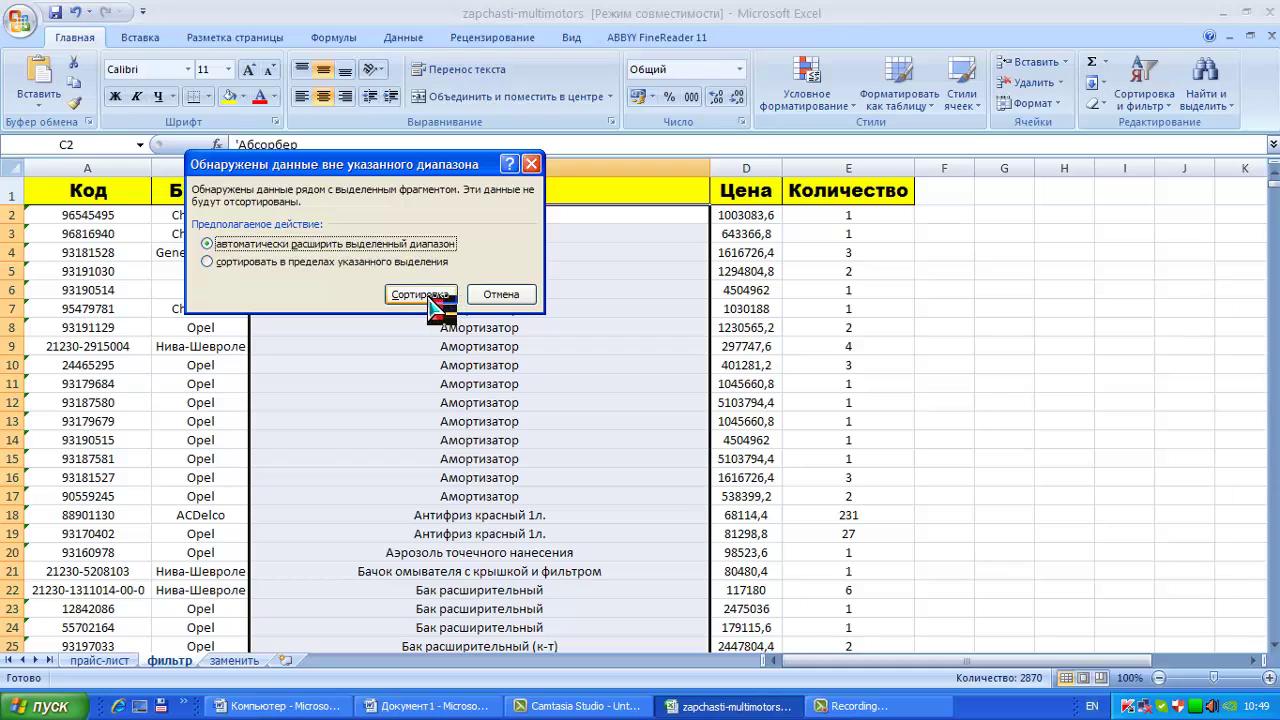
left_click(238, 264)
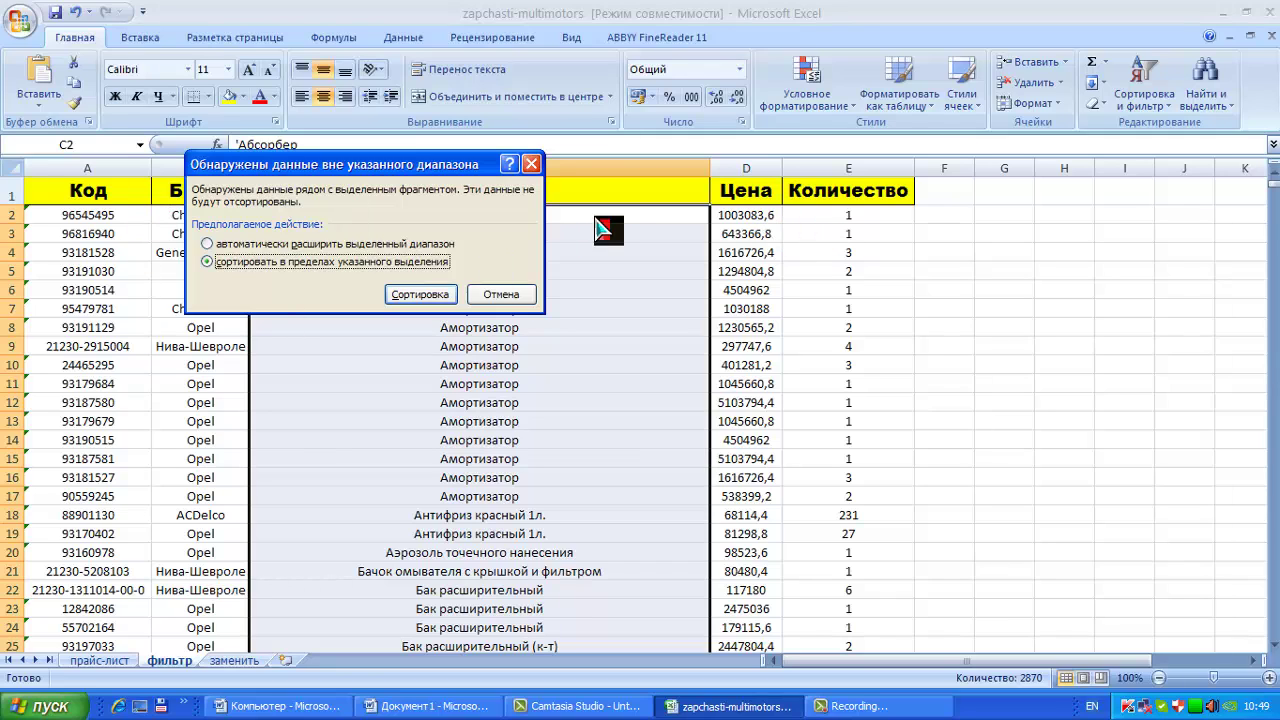
left_click(240, 247)
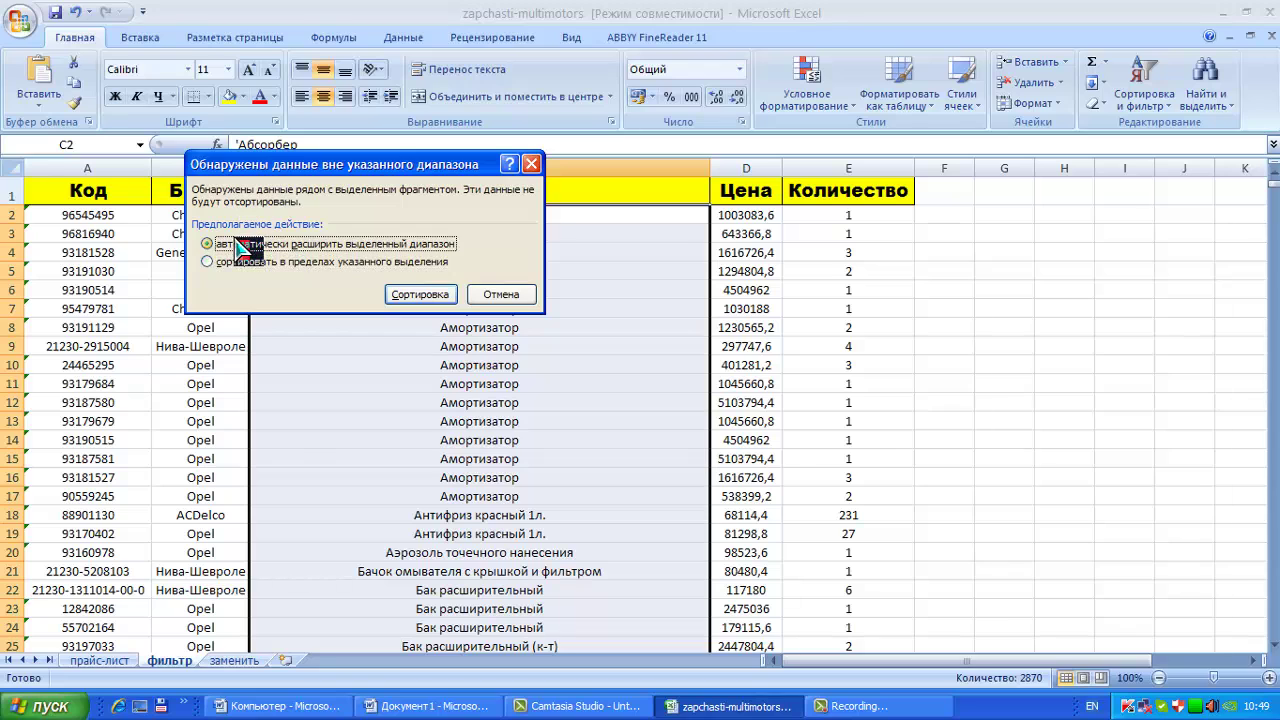
left_click(422, 292)
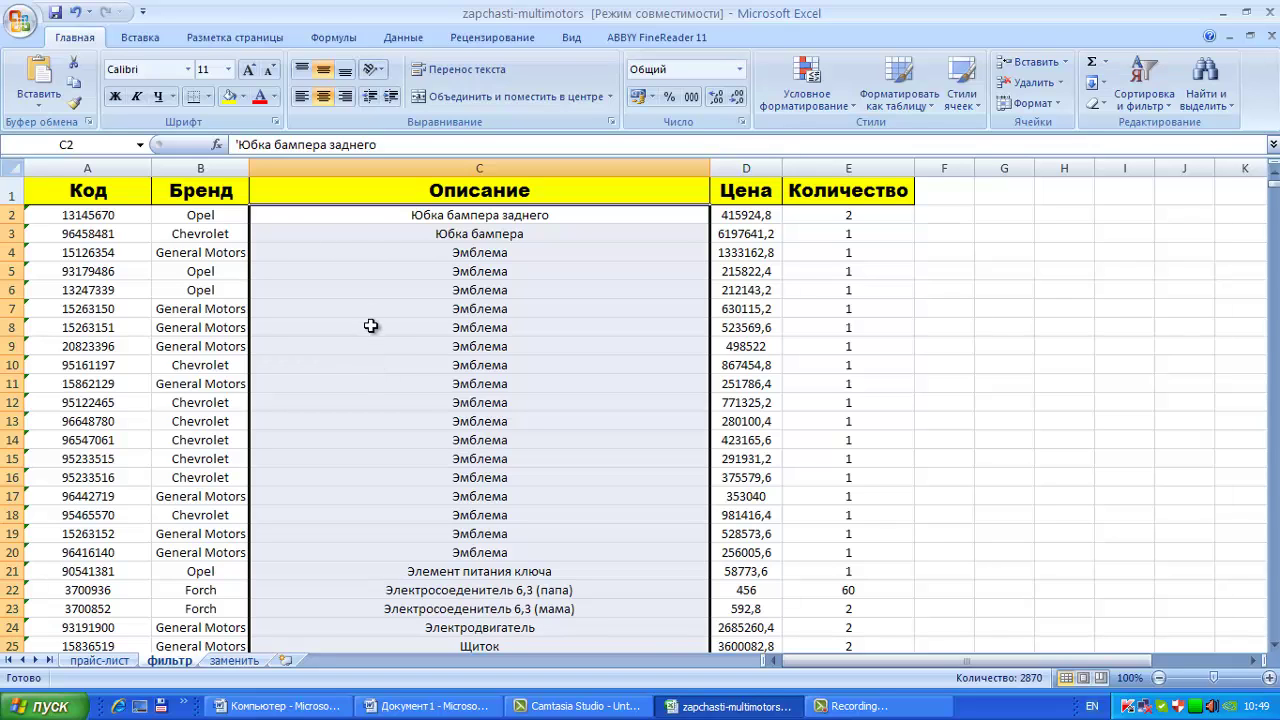
Undo both Описание sorts to restore the original row order of the parts table.
key("ctrl+z")
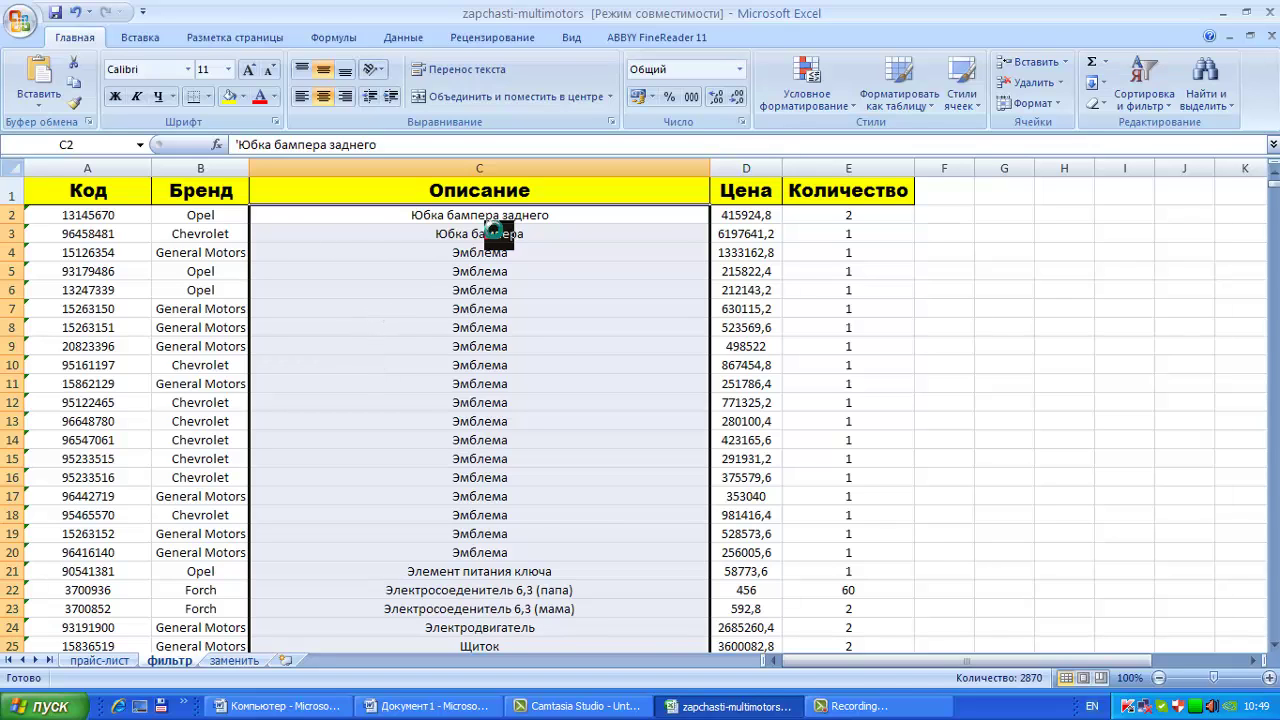
left_click(638, 310)
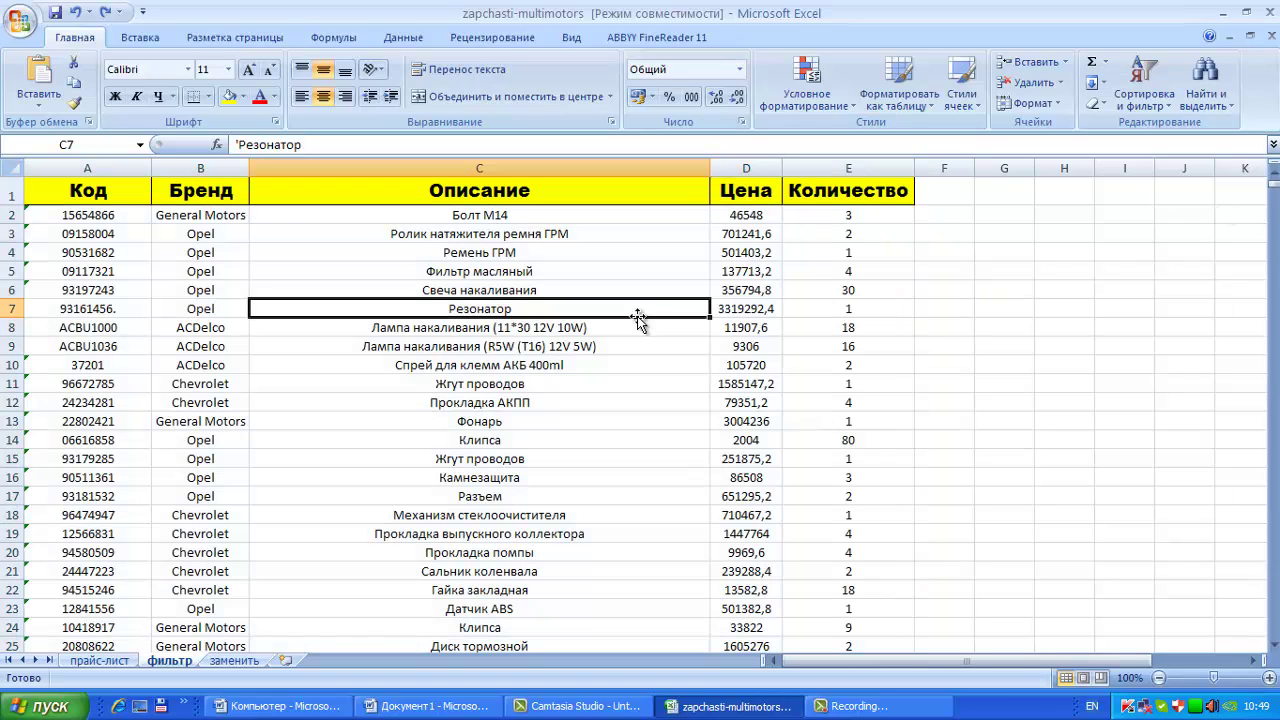
left_click(584, 217)
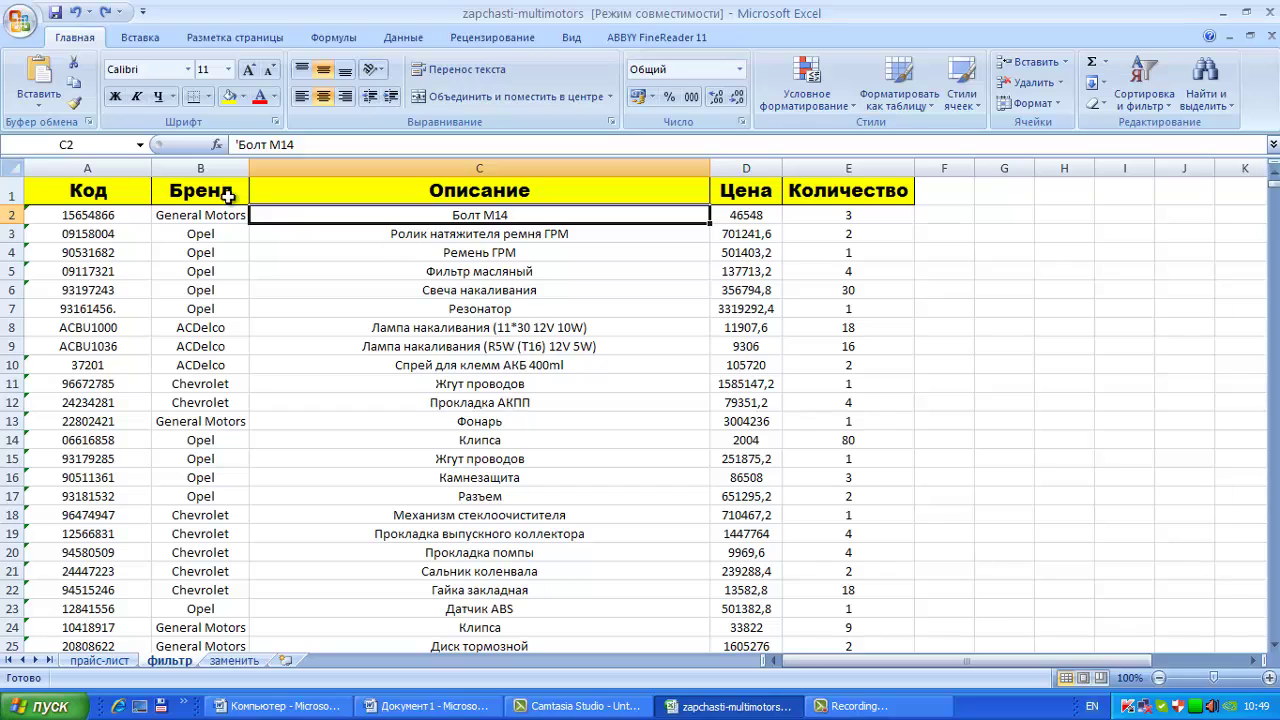
Turn on filtering for the header row of the parts table on the фильтр sheet.
left_click(167, 193)
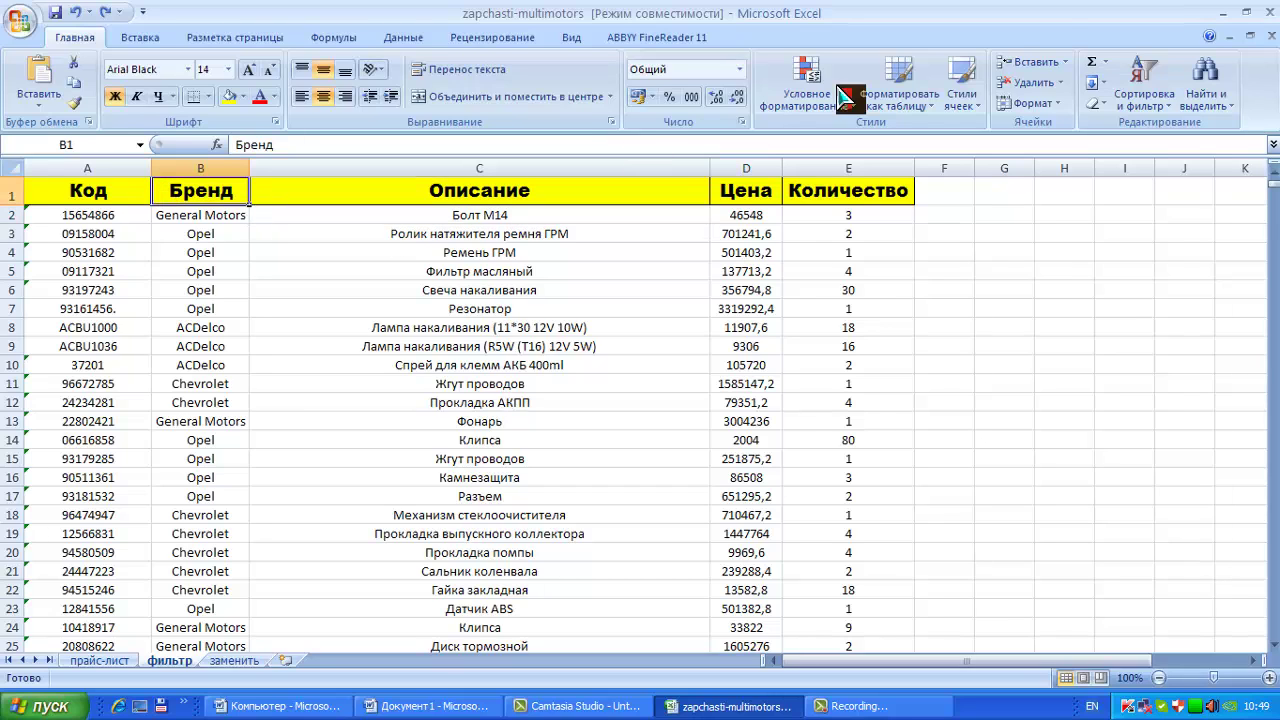
left_click(1143, 85)
left_click(1138, 192)
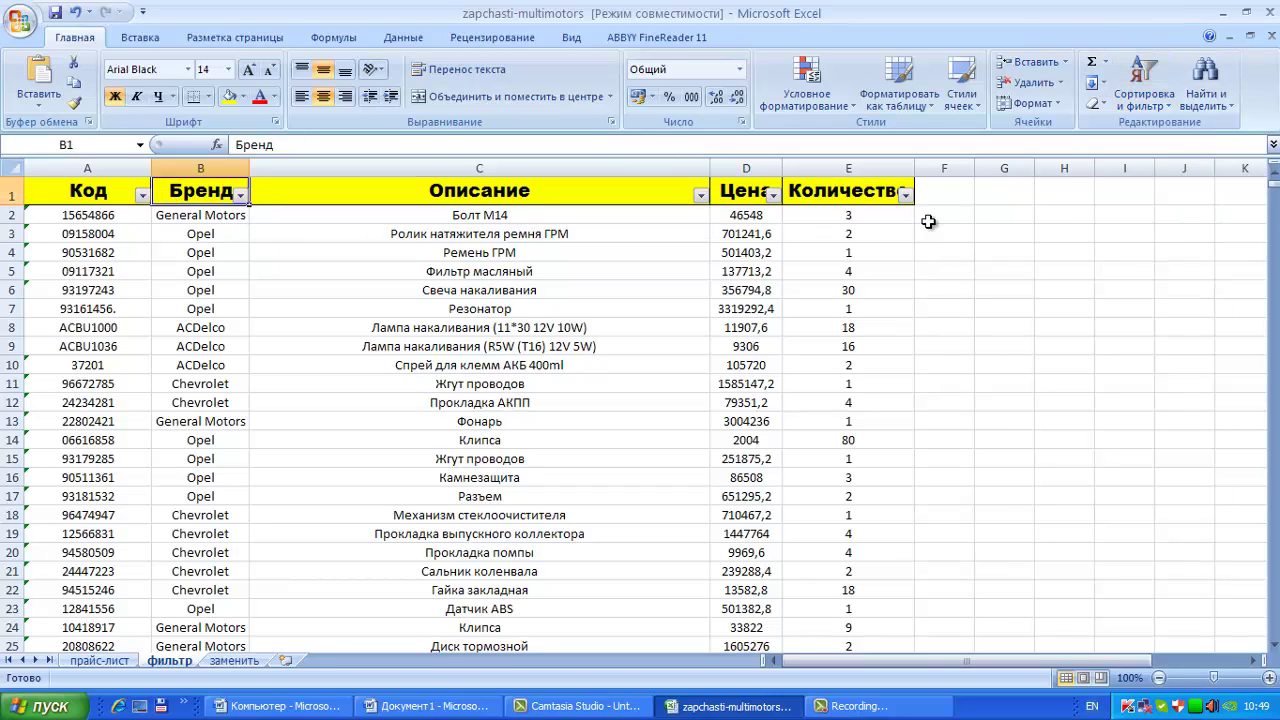
left_click(515, 195)
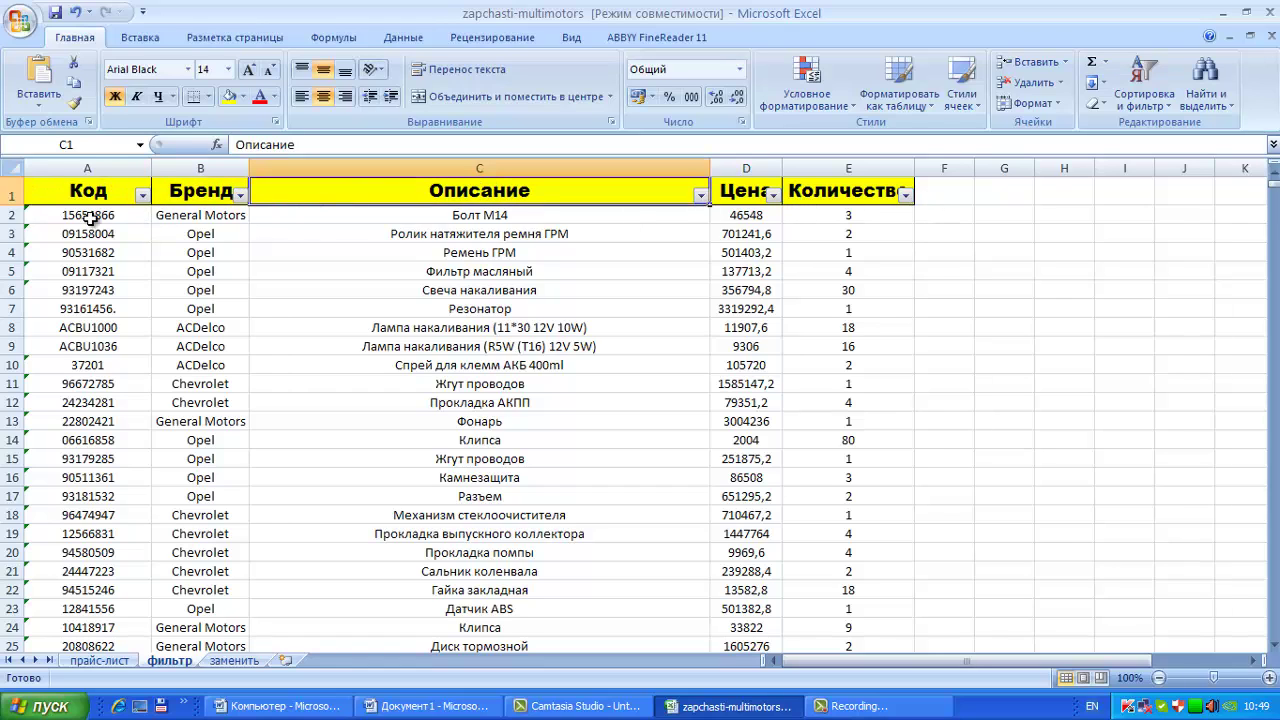
left_click_drag(88, 218, 663, 251)
left_click(556, 277)
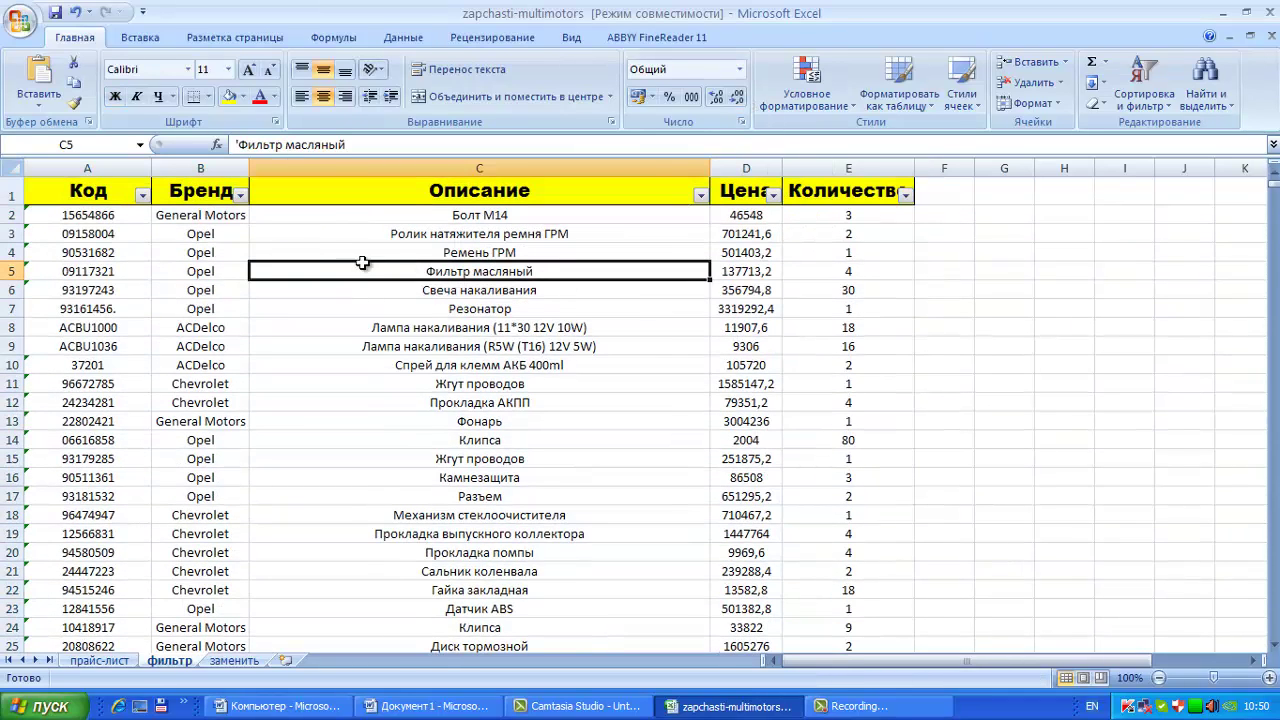
Filter the Бренд column to show only Opel parts.
left_click(243, 196)
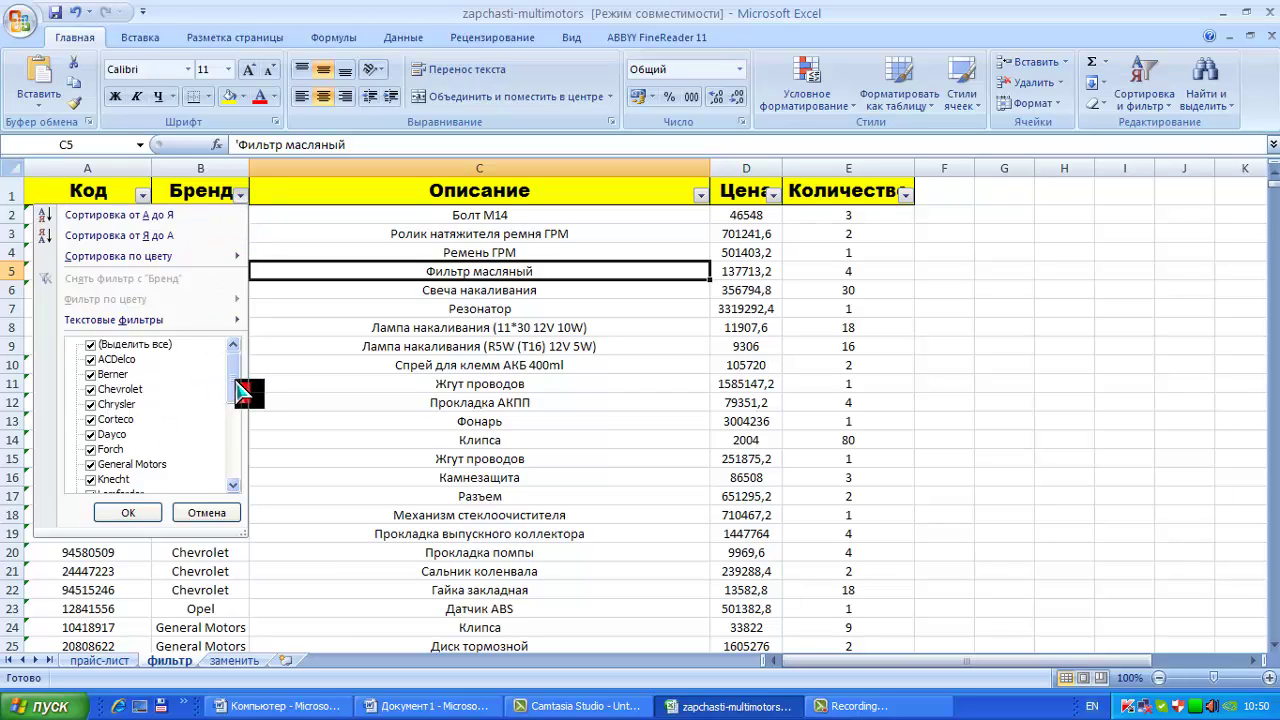
mouse_move(236, 380)
left_mouse_down()
mouse_move(242, 485)
mouse_move(228, 381)
left_mouse_up()
left_click(91, 346)
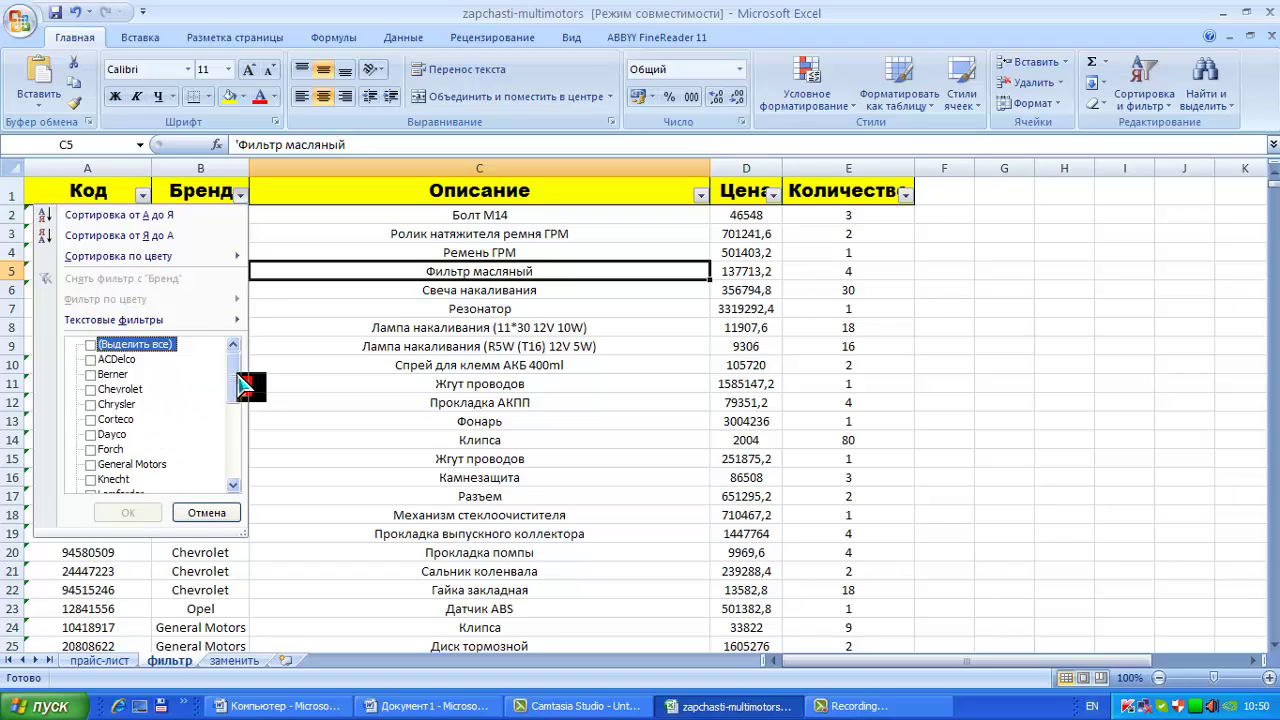
left_click_drag(240, 385, 232, 425)
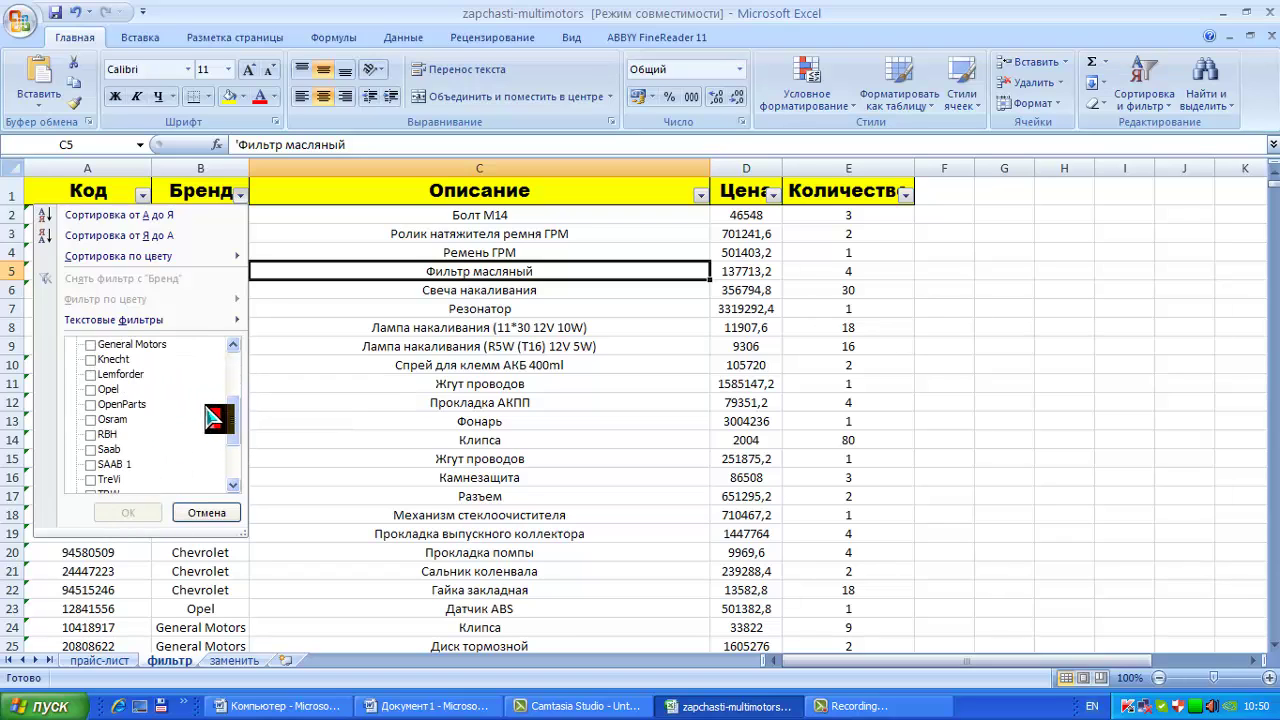
left_click(92, 390)
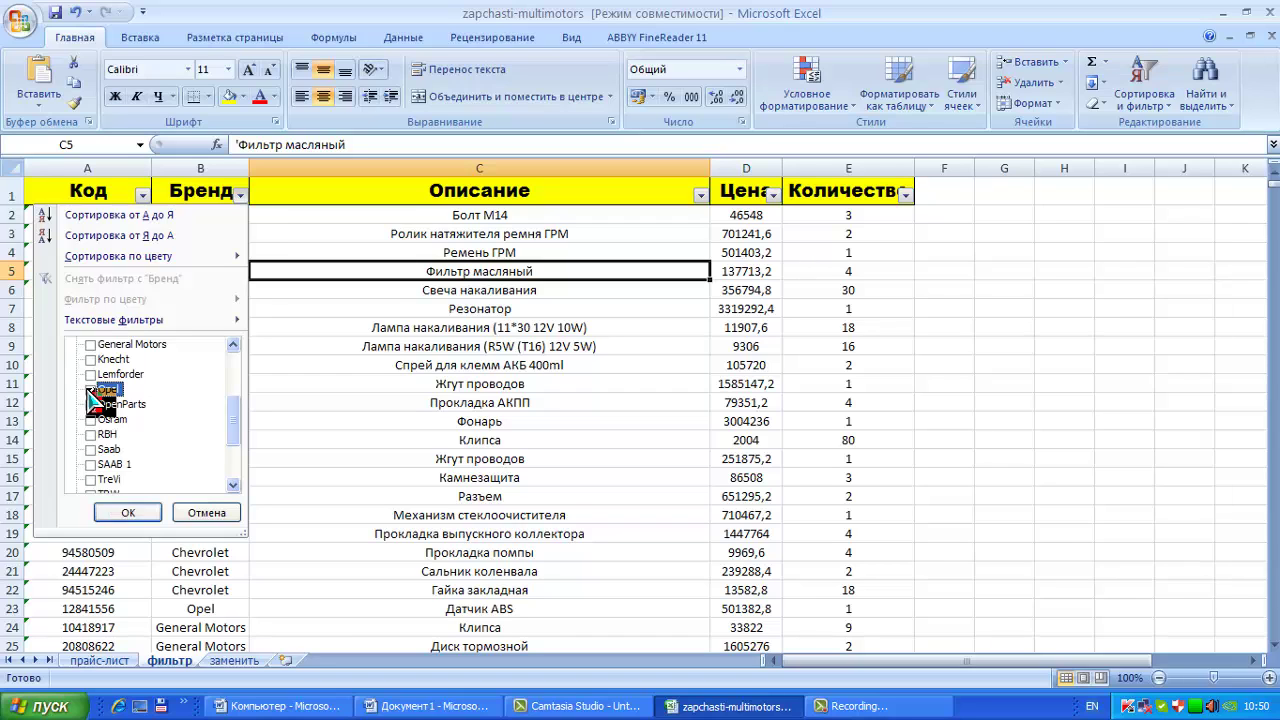
left_click(128, 512)
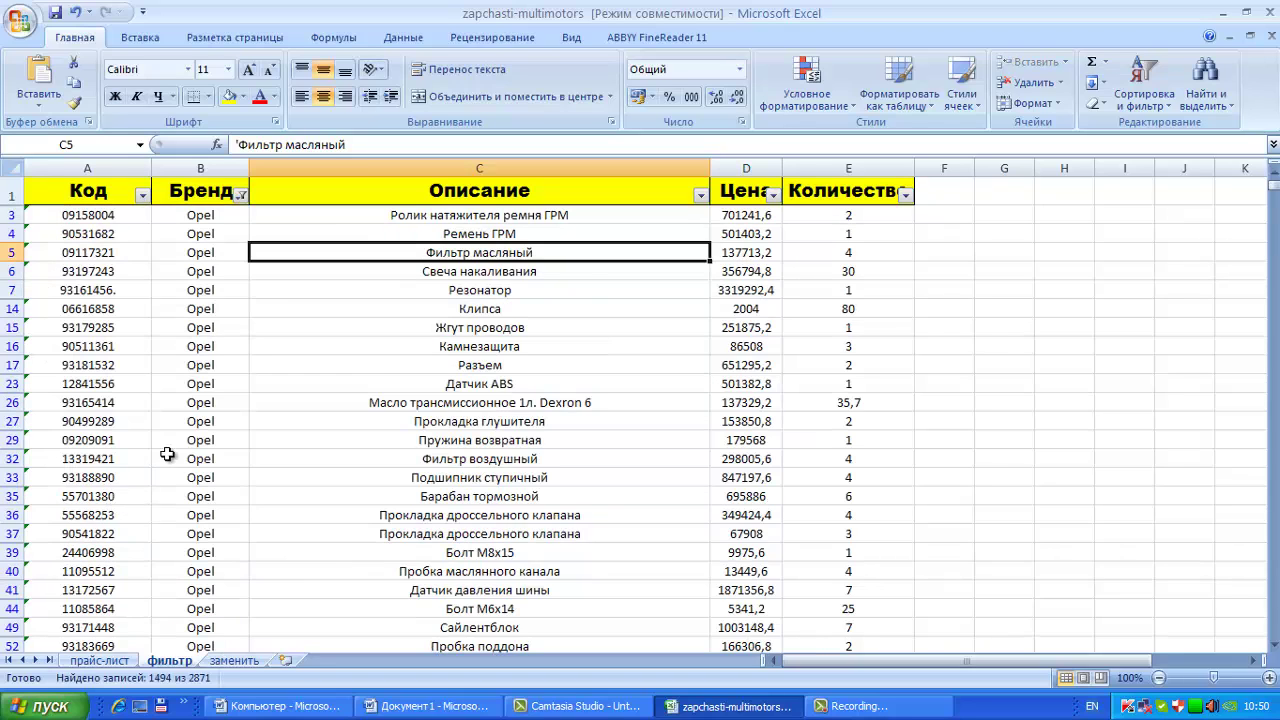
Filter the Описание column of the Opel parts to show only Амортизатор.
scroll(212, 248, "down", 1)
scroll(212, 248, "down", 20)
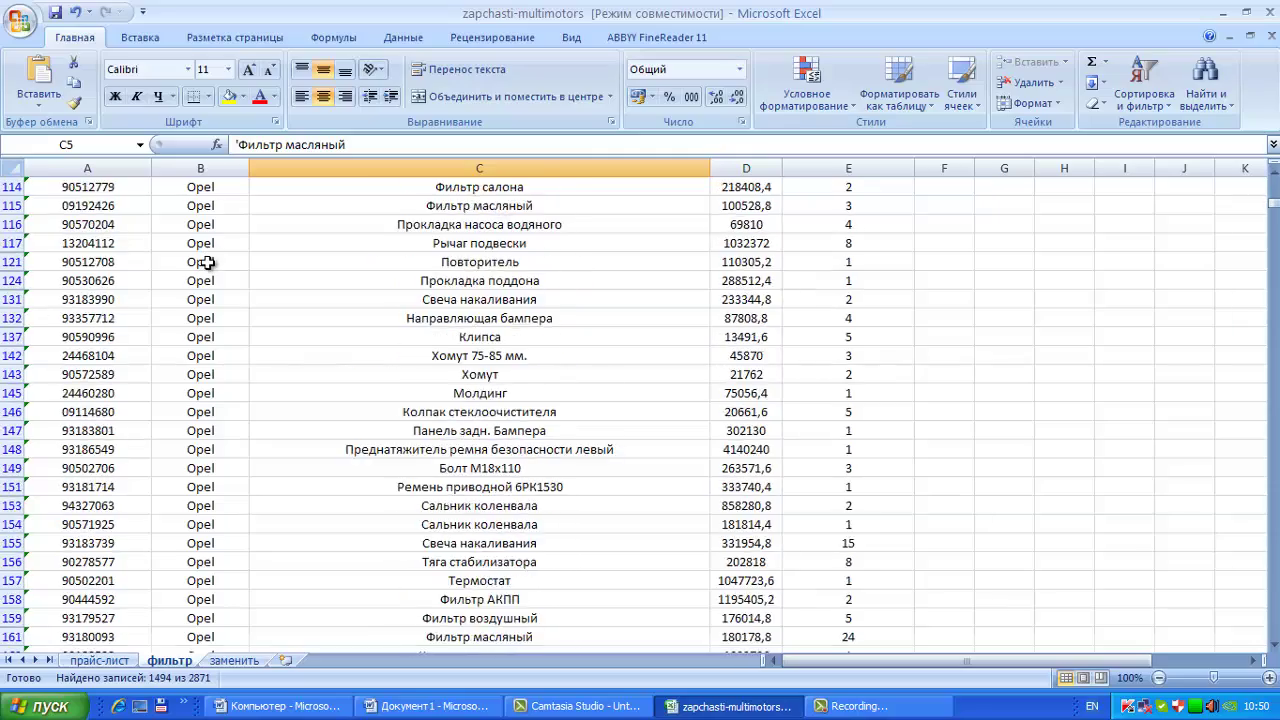
scroll(207, 283, "down", 20)
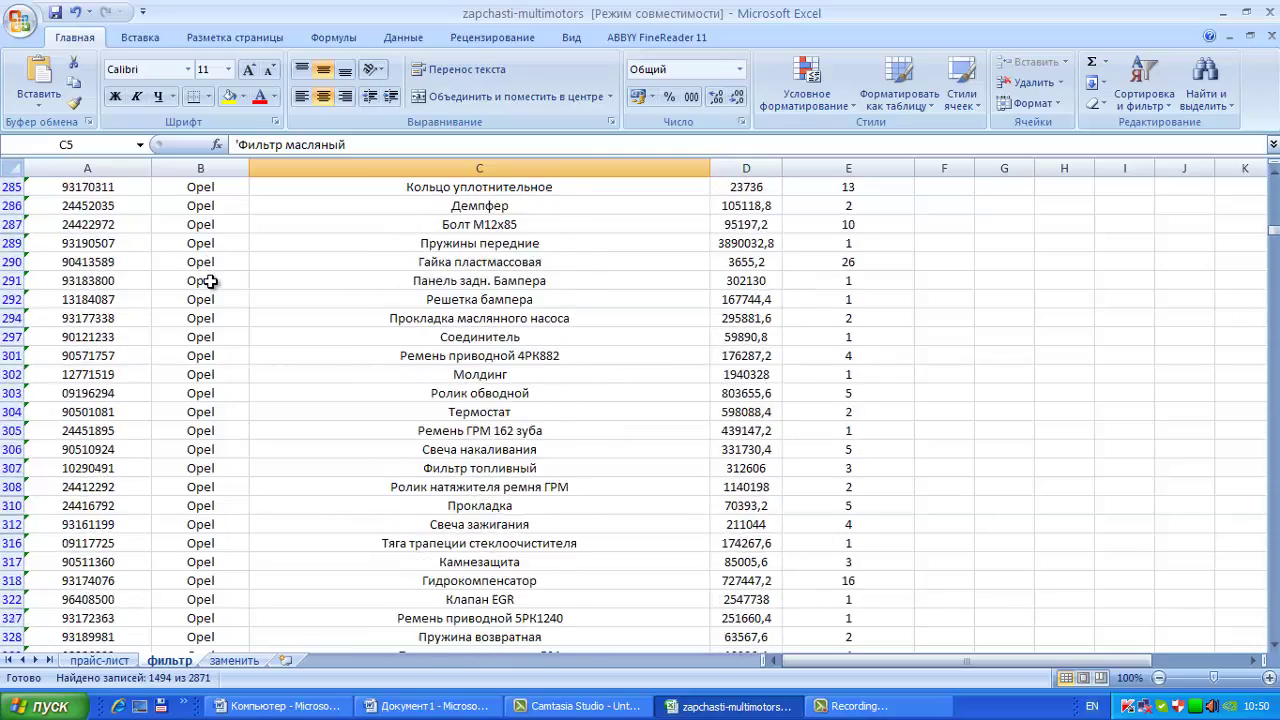
scroll(210, 279, "down", 20)
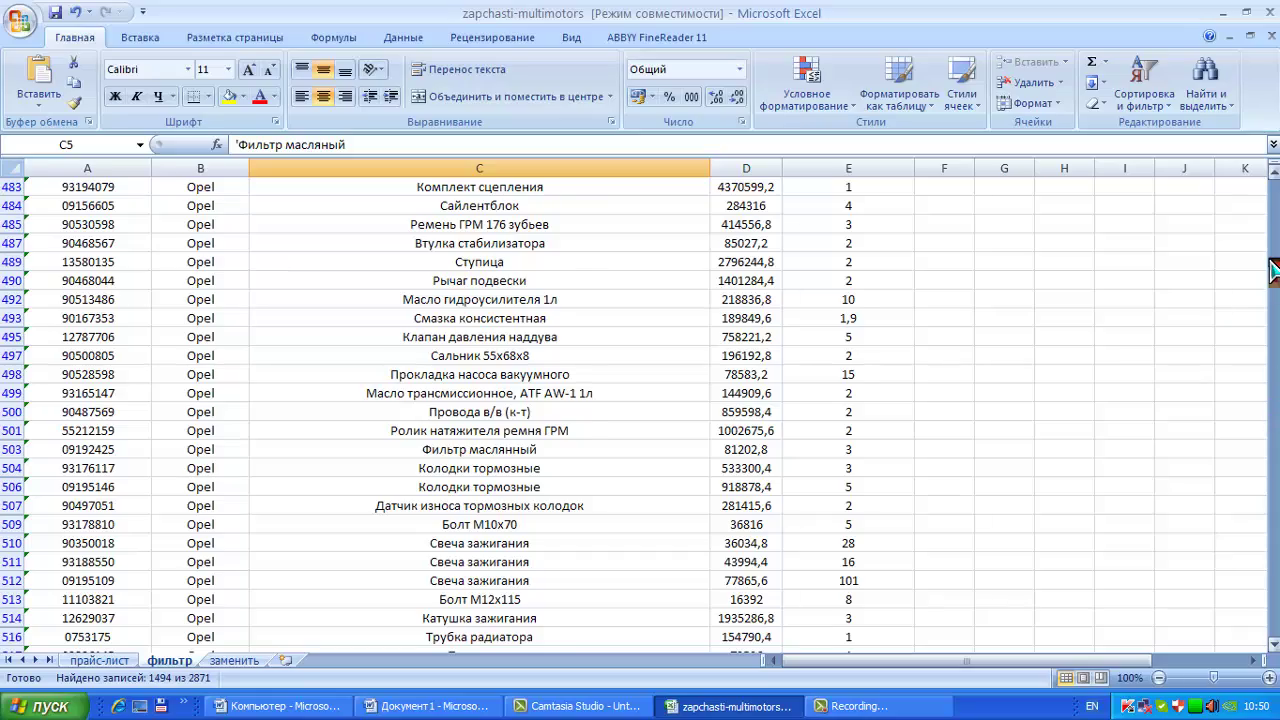
left_click_drag(1273, 270, 1273, 180)
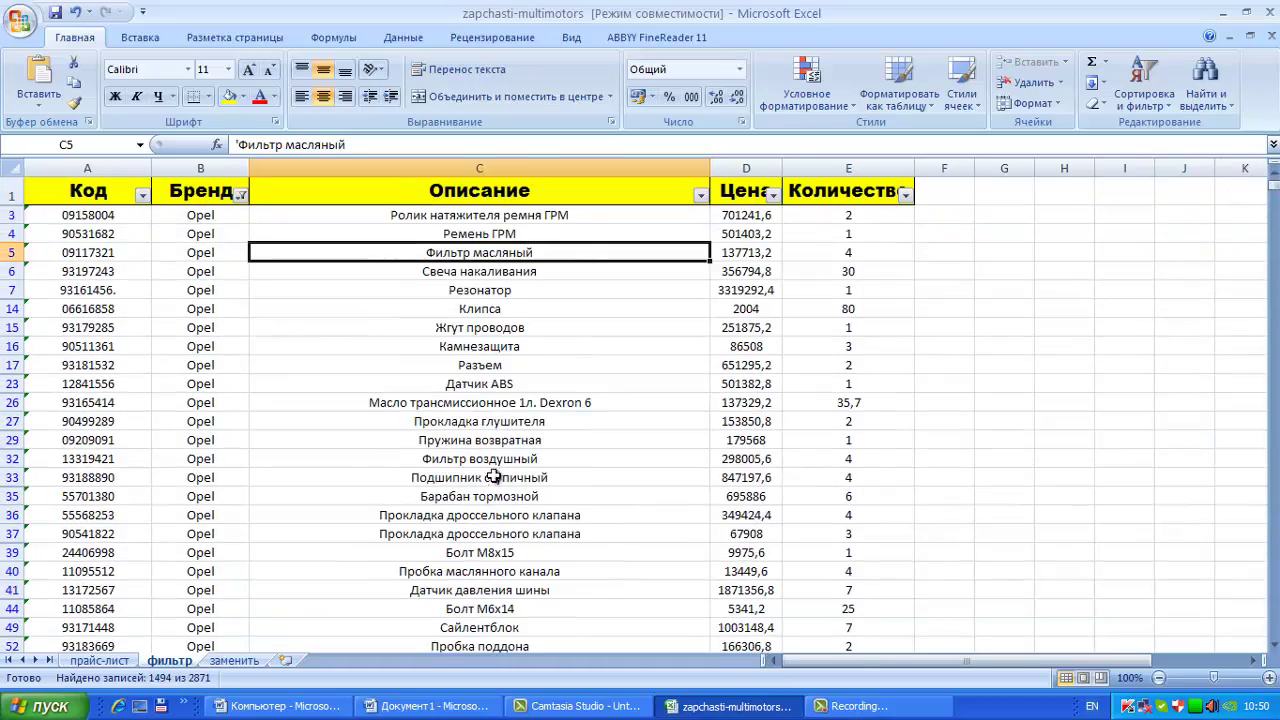
left_click(701, 195)
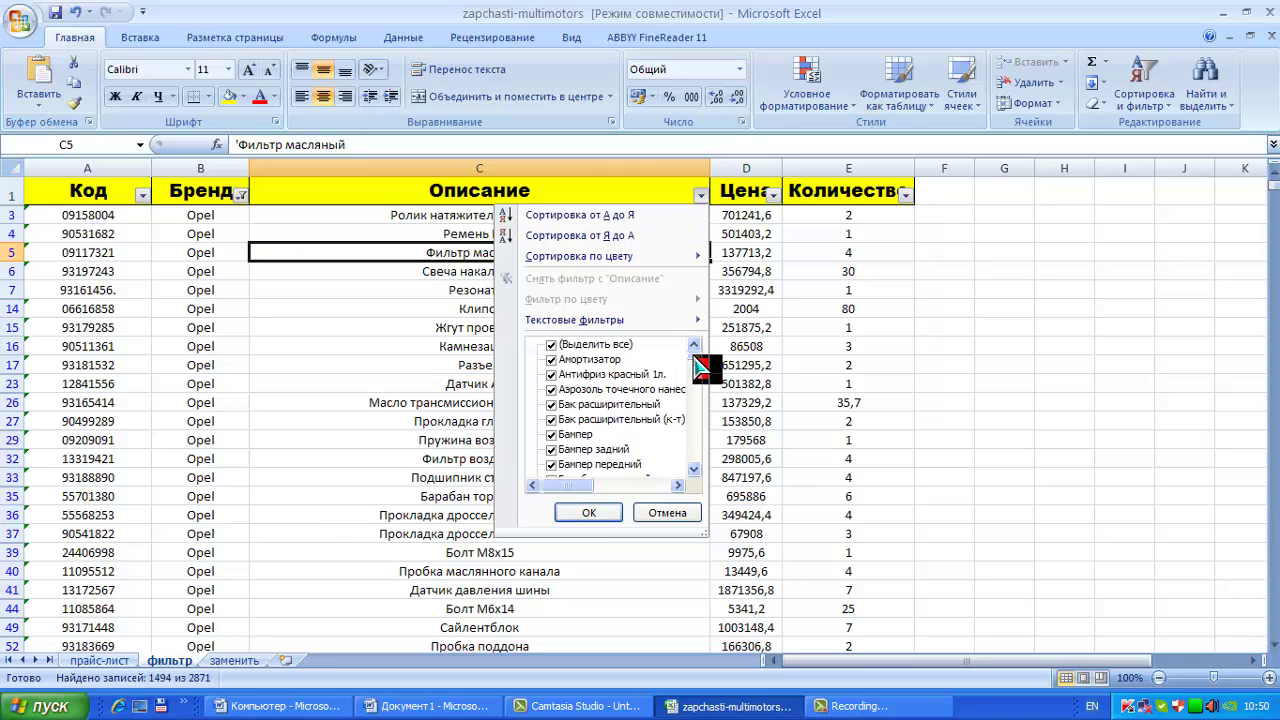
left_click_drag(695, 363, 595, 333)
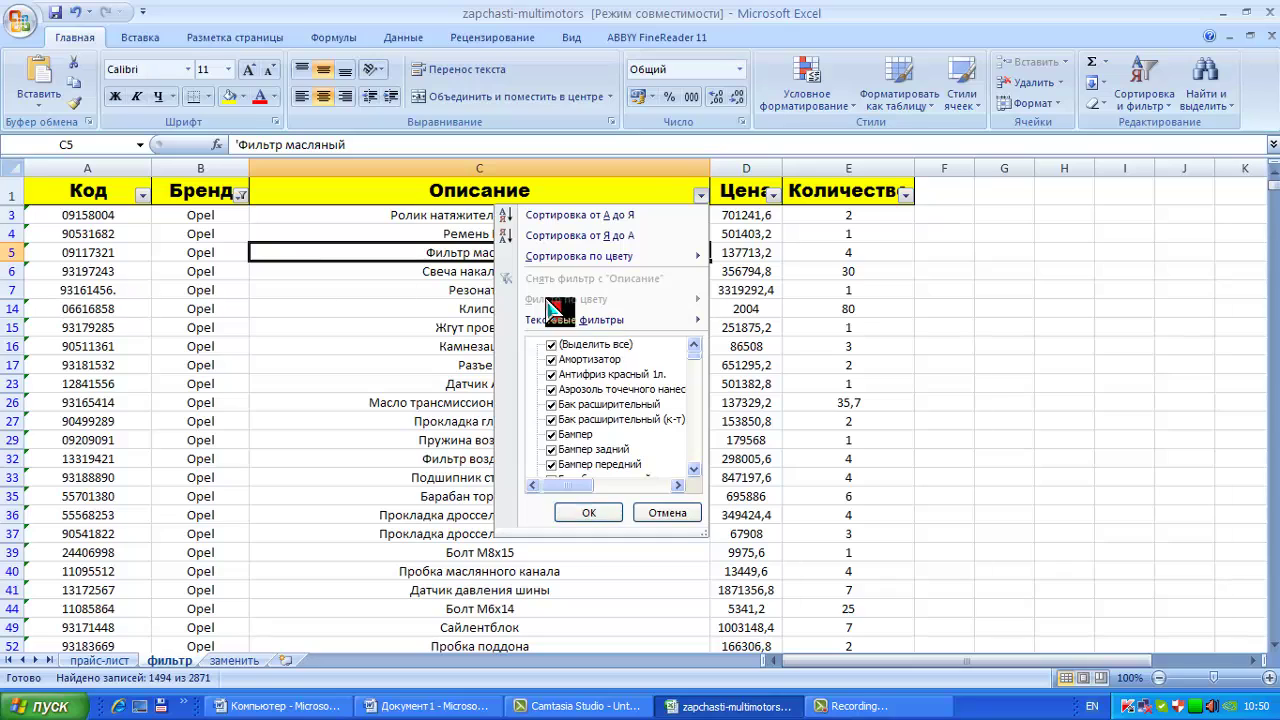
left_click(553, 345)
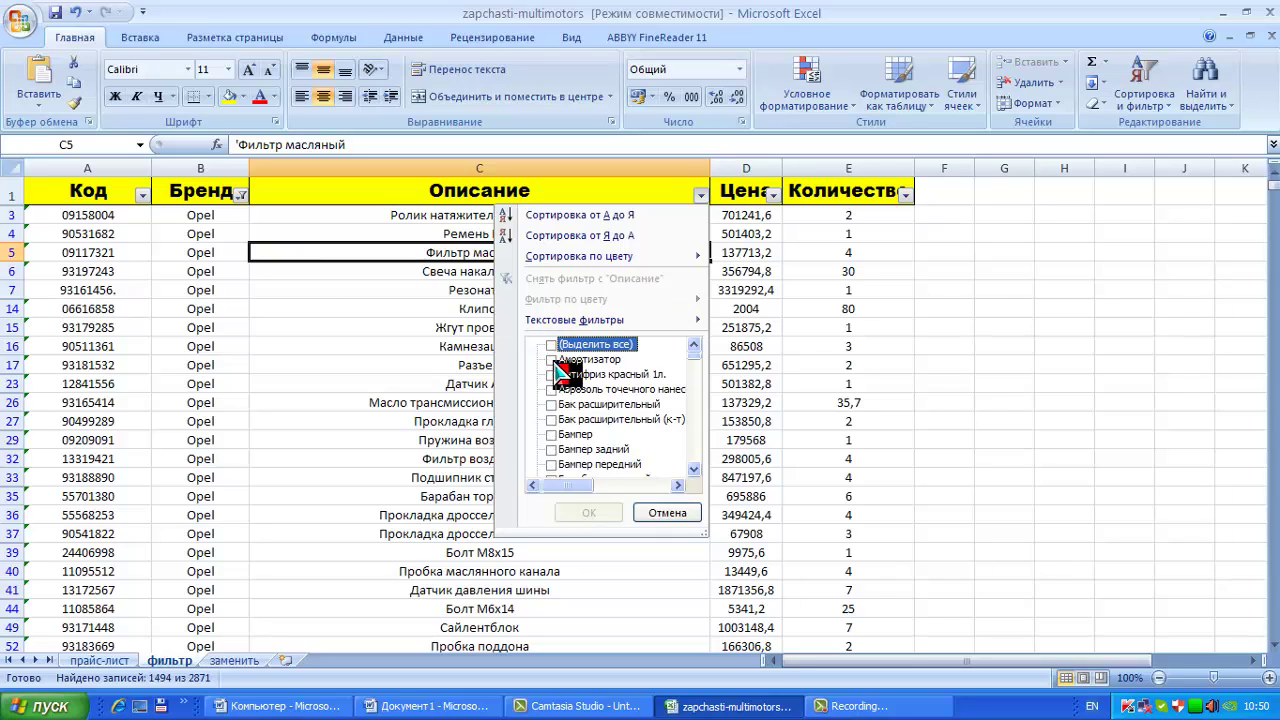
left_click(552, 360)
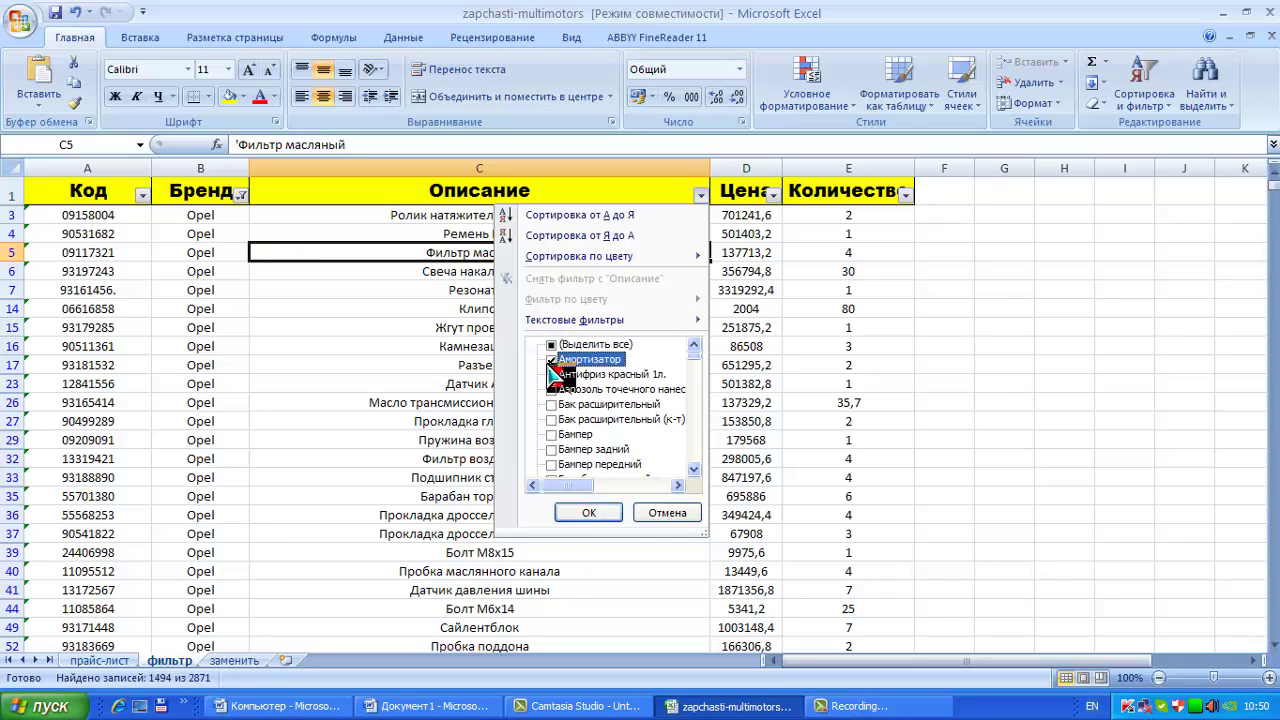
left_click(588, 513)
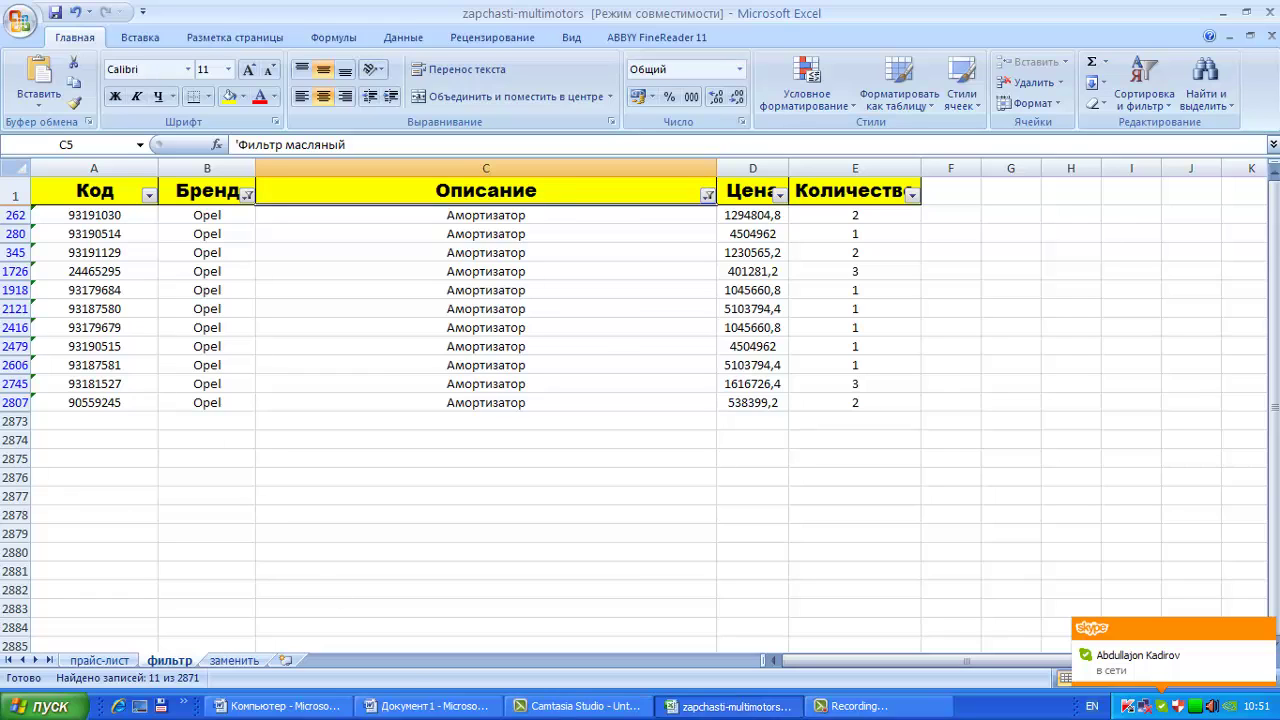
Clear all values chosen in the Описание filter and reapply it with only Амортизатор selected.
left_click(708, 195)
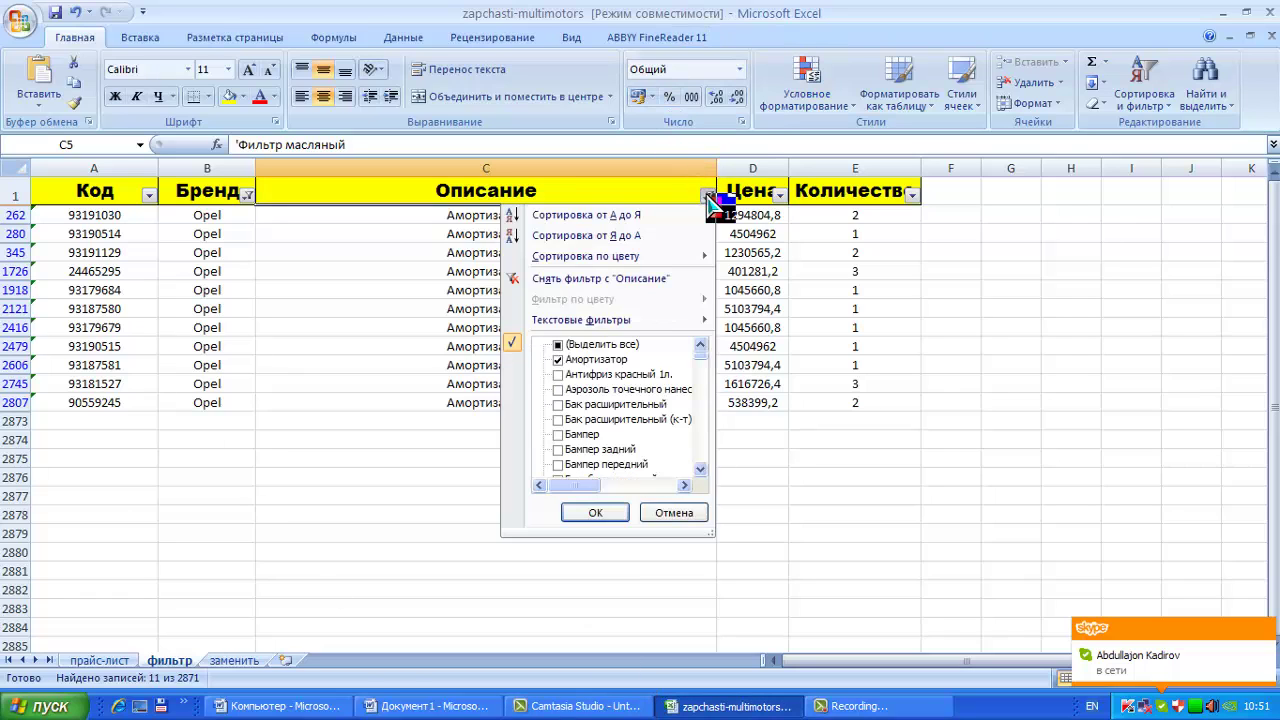
left_click(559, 345)
left_click(559, 345)
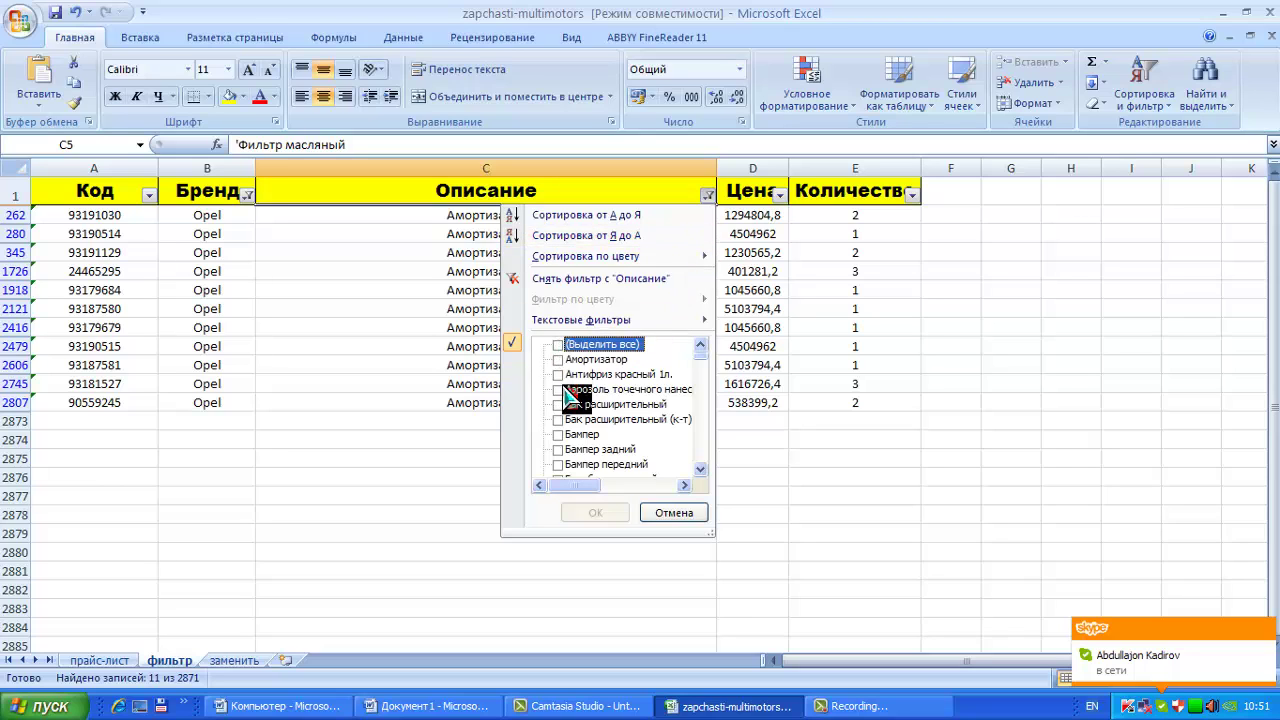
left_click(558, 359)
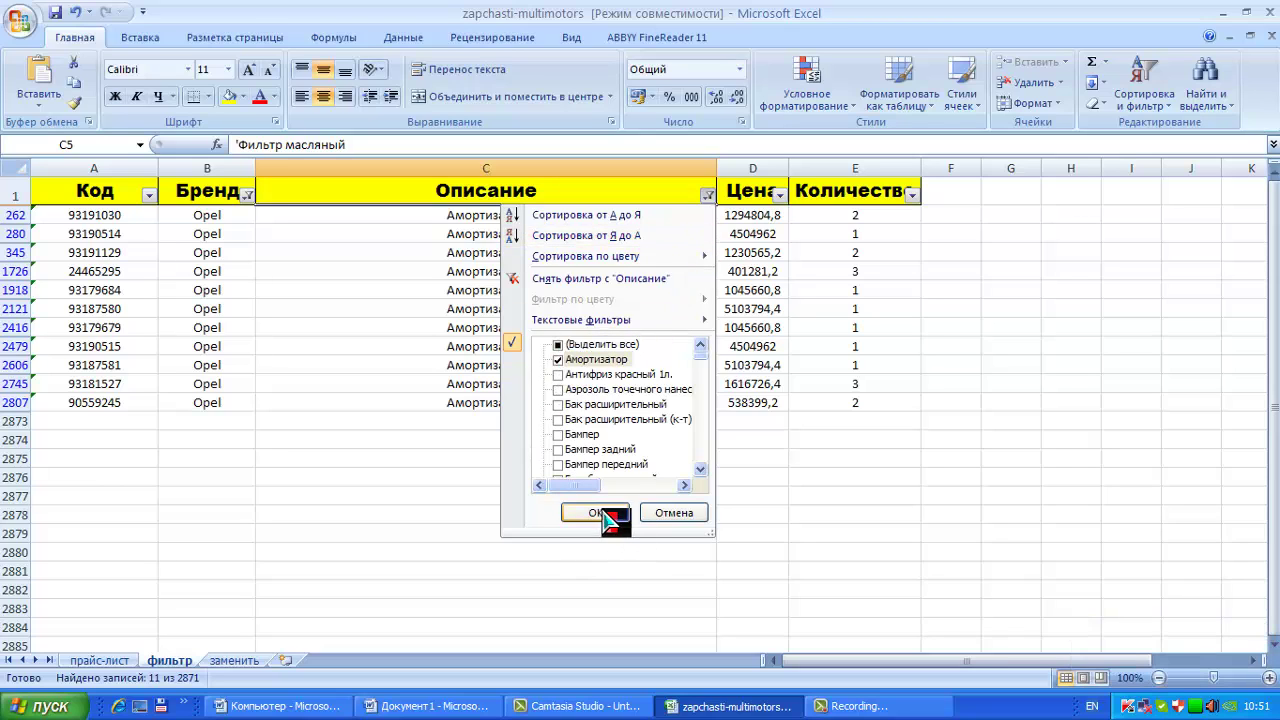
left_click(596, 512)
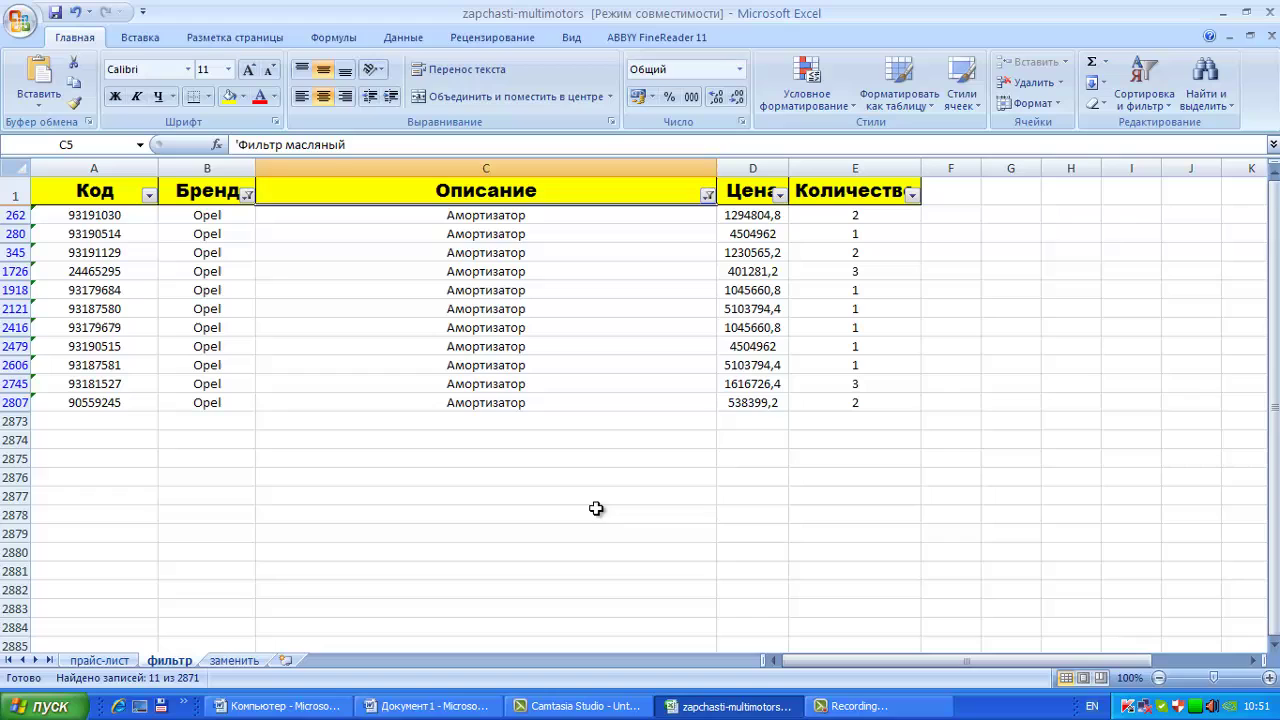
Change the Бренд filter of the Амортизатор parts to show only Chevrolet.
left_click(247, 196)
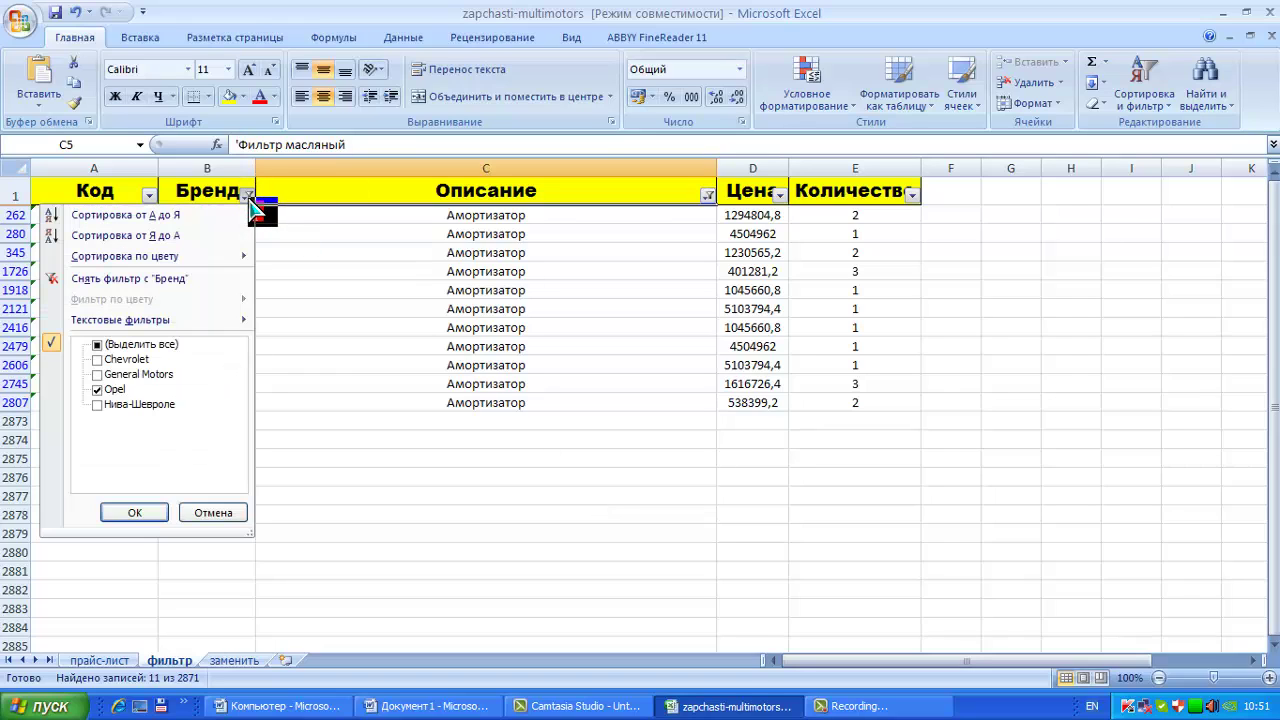
left_click(98, 360)
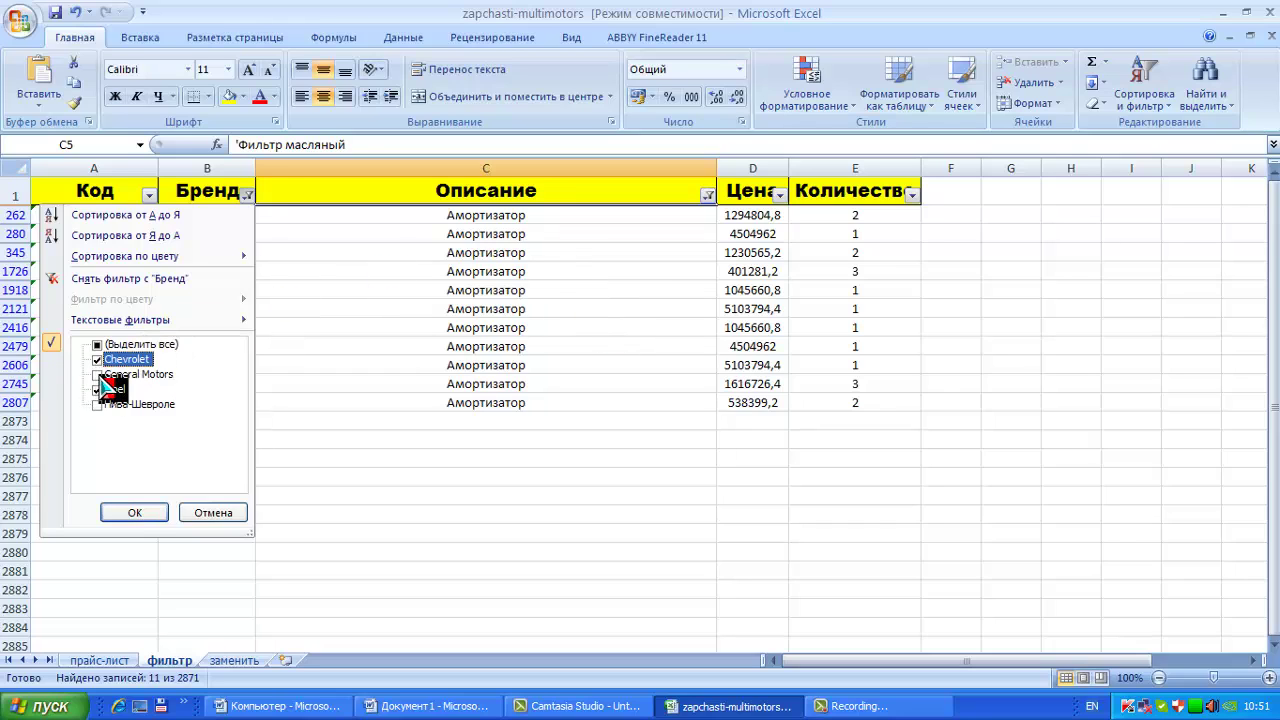
left_click(98, 375)
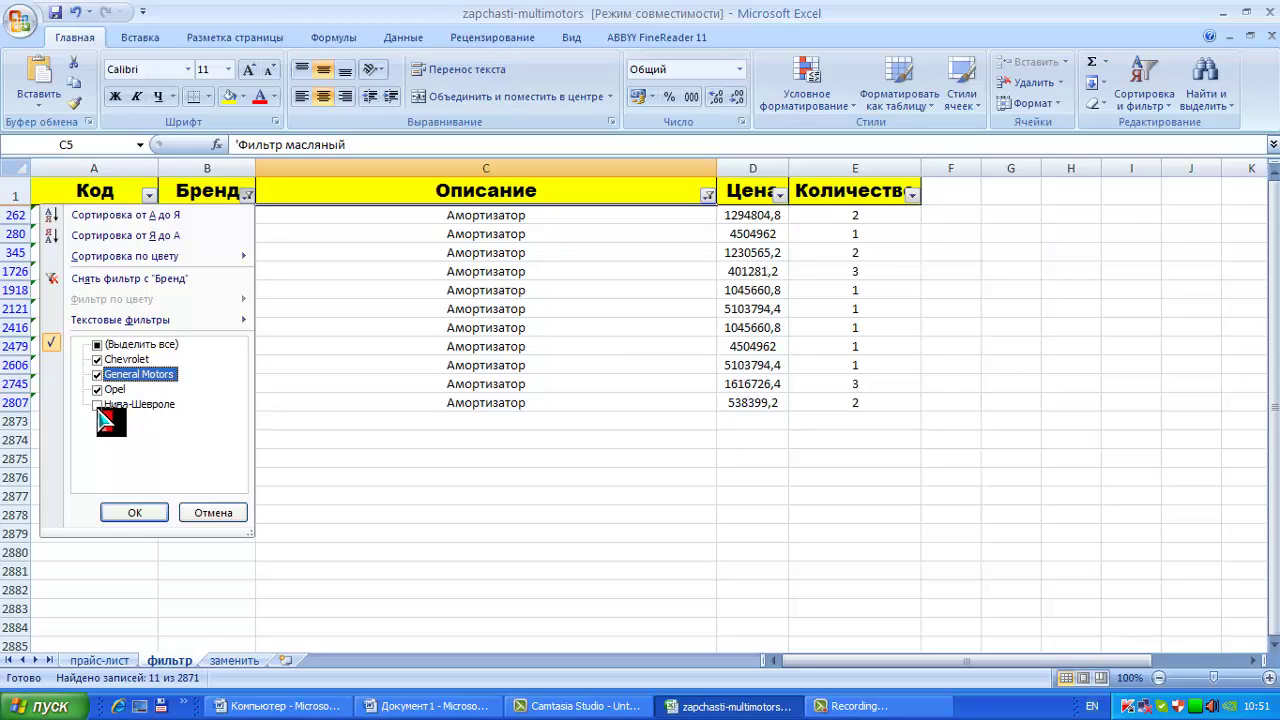
left_click(95, 406)
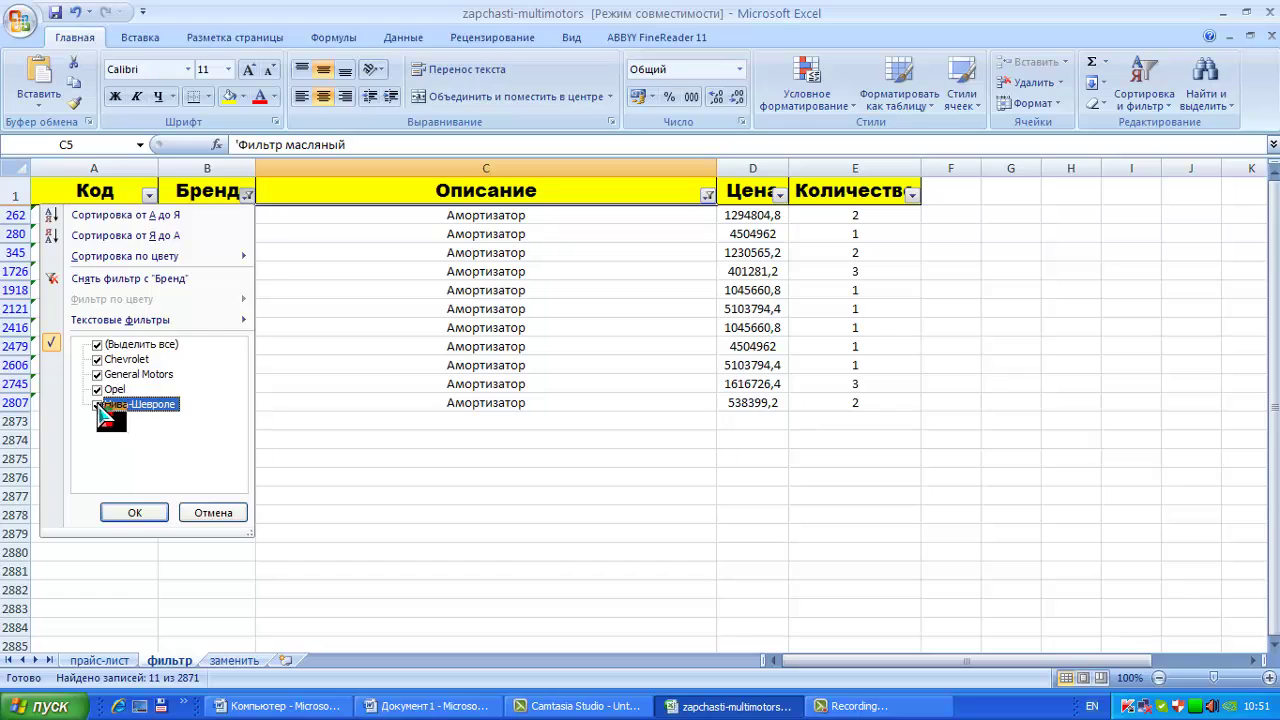
left_click(97, 405)
left_click(97, 390)
left_click(97, 375)
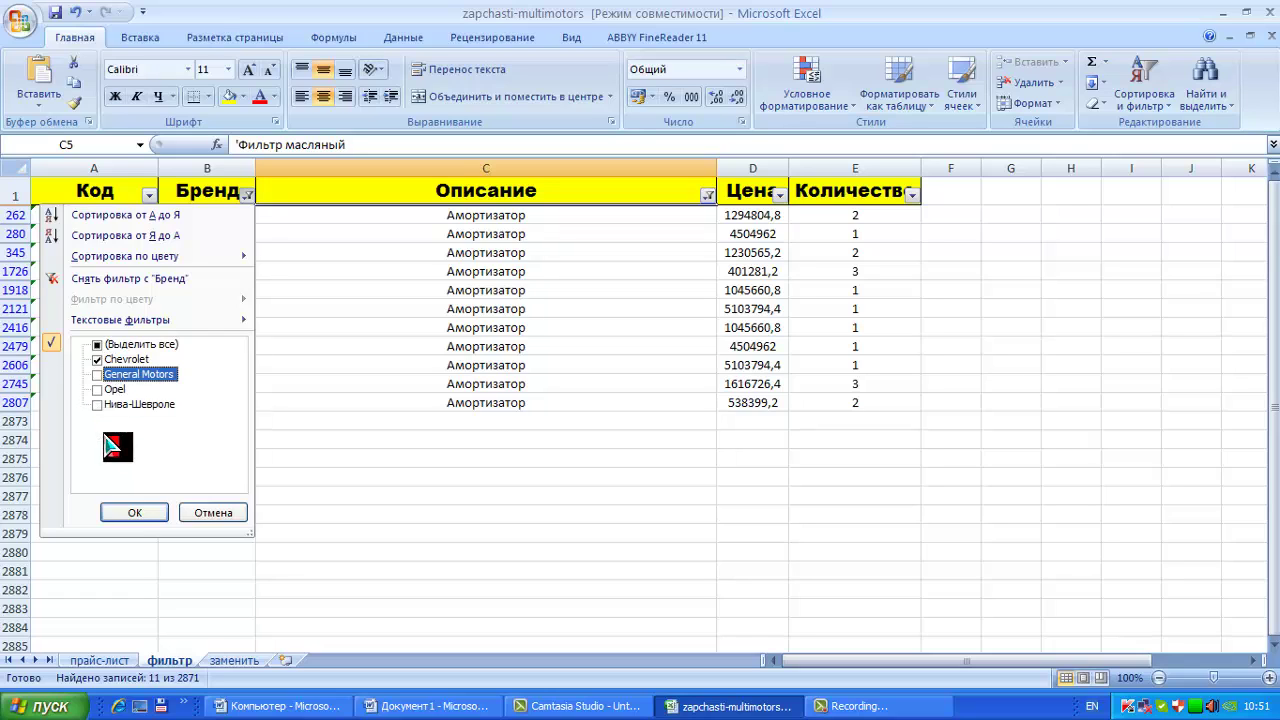
left_click(134, 512)
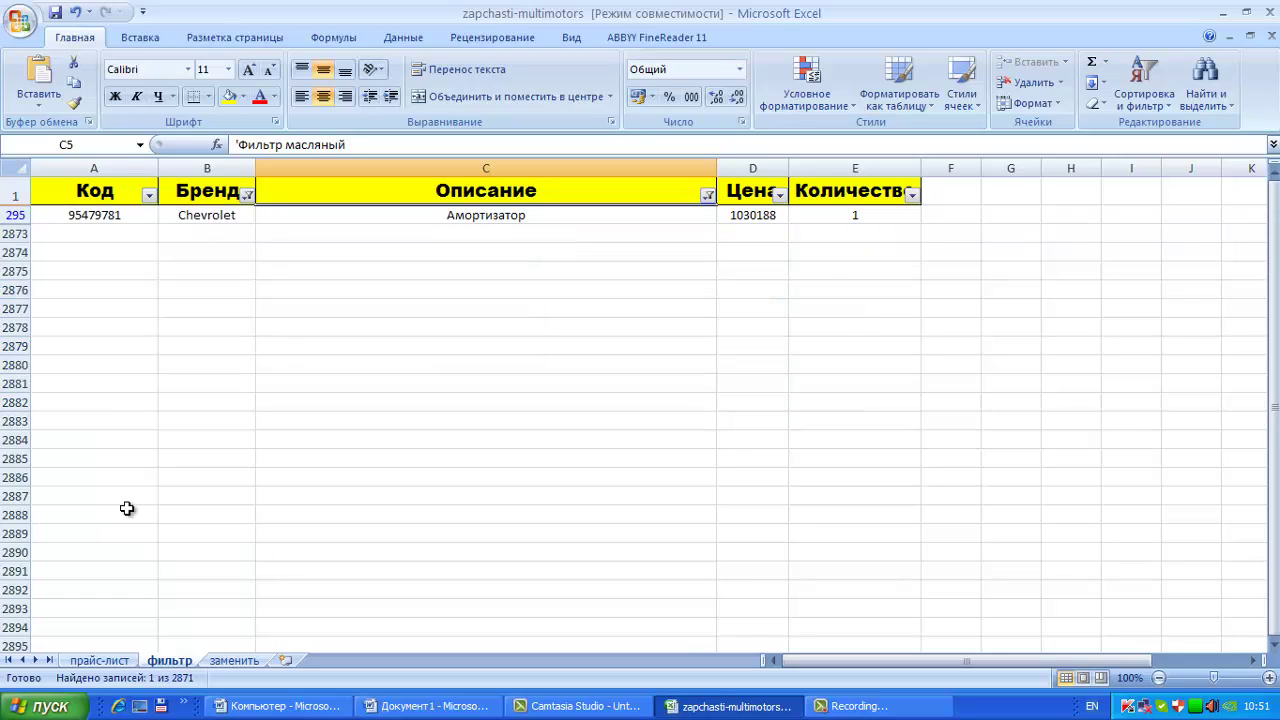
Select all brands in the Бренд filter to show the Амортизатор parts of every brand.
left_click(247, 194)
left_click(97, 345)
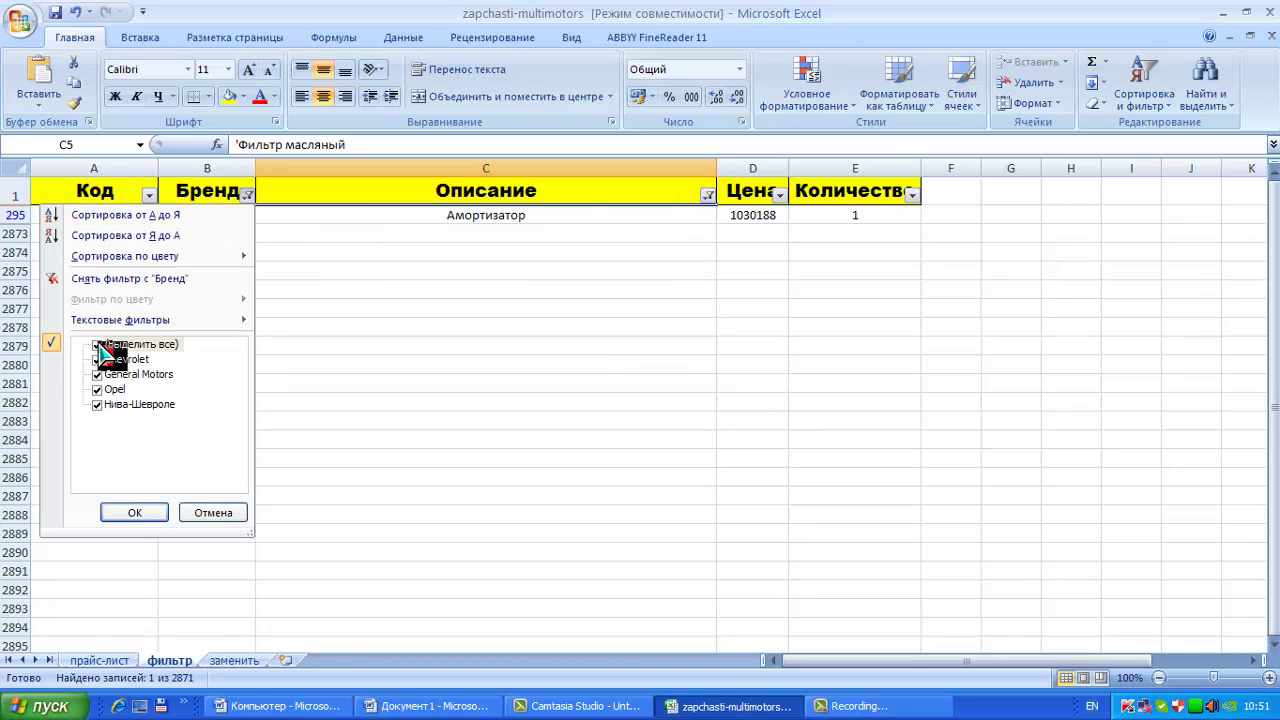
left_click(141, 513)
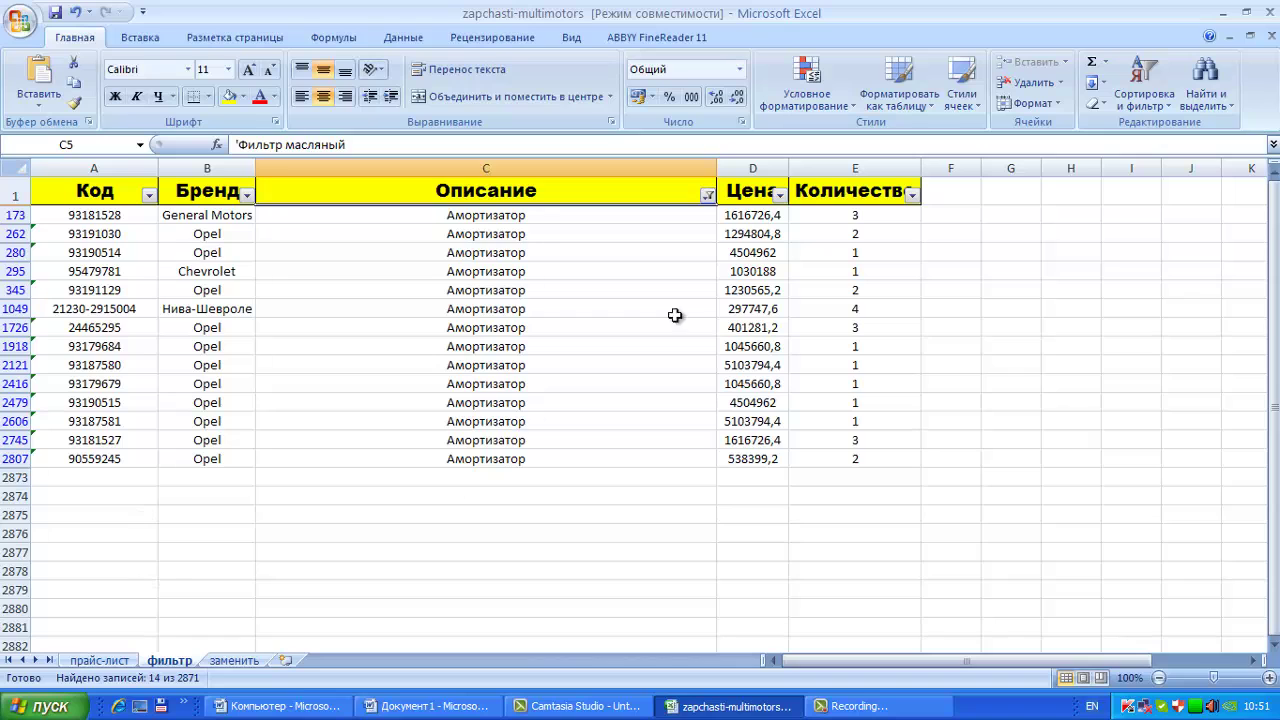
Select all values in the Описание filter to restore the full parts list.
left_click(703, 193)
left_click(707, 195)
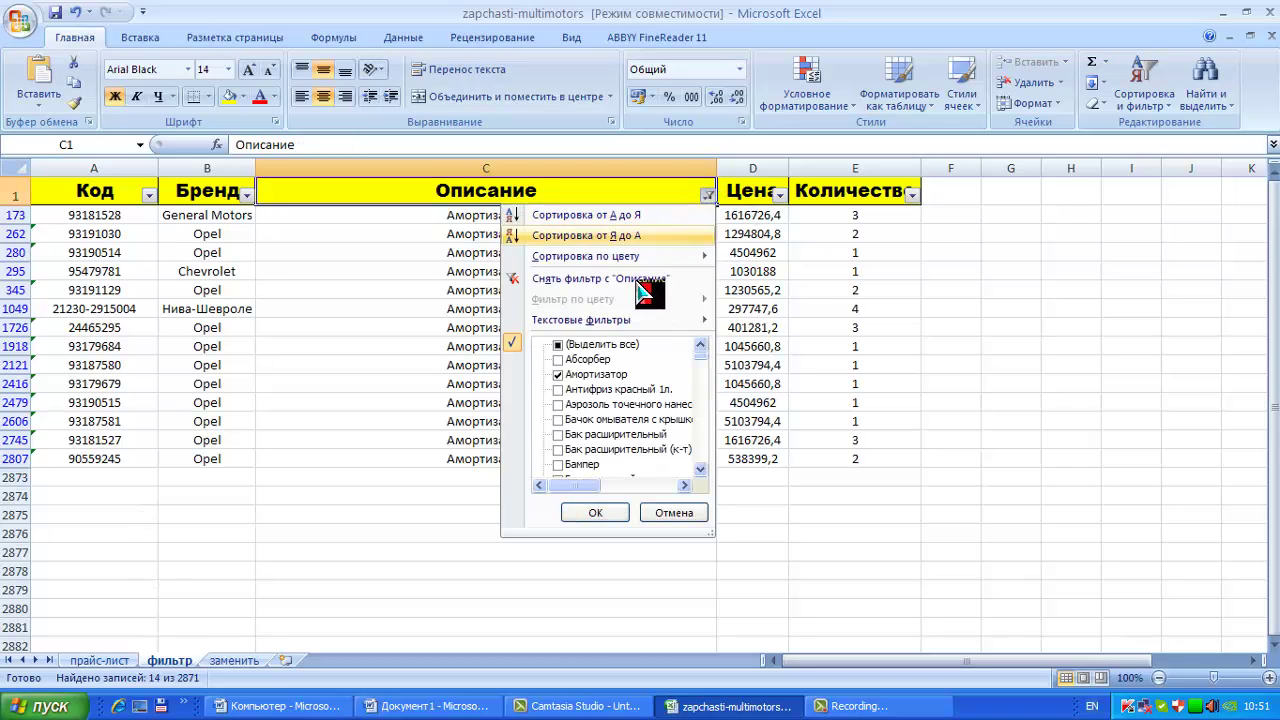
left_click(560, 345)
left_click(595, 512)
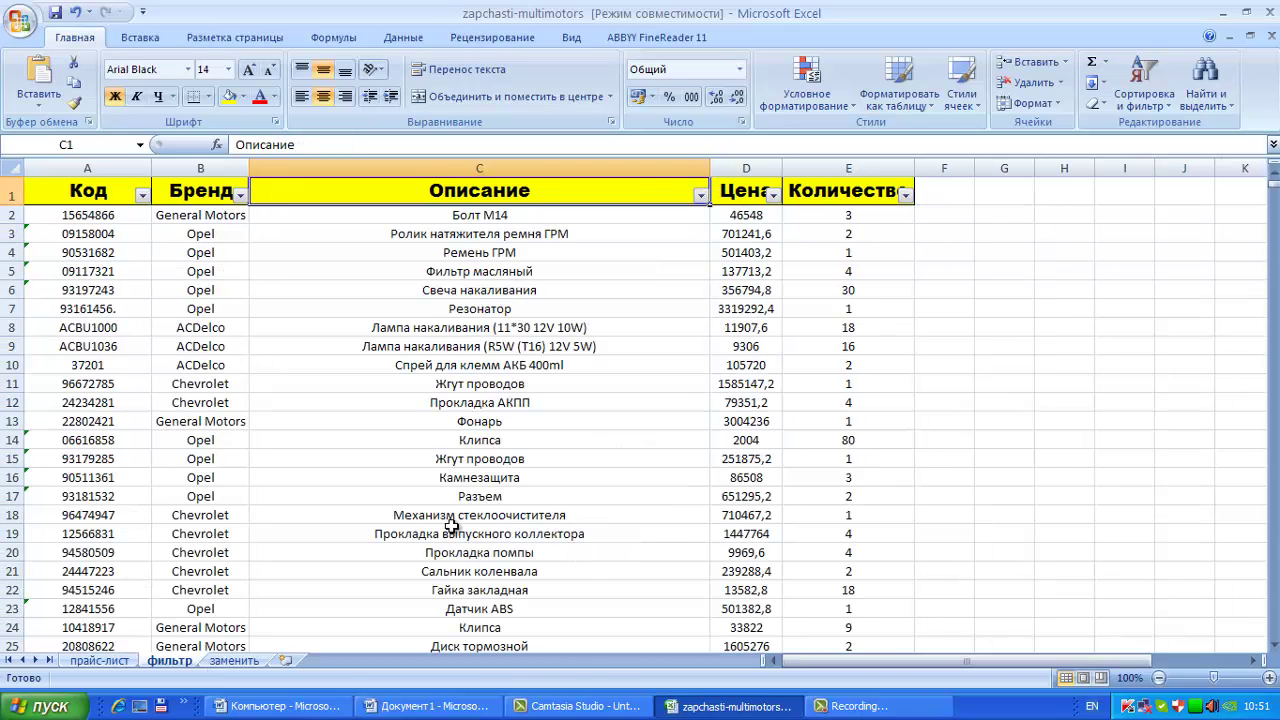
scroll(462, 302, "down", 11)
scroll(460, 295, "up", 11)
Filter the Описание column of the full list to show only Вставка.
left_click(240, 195)
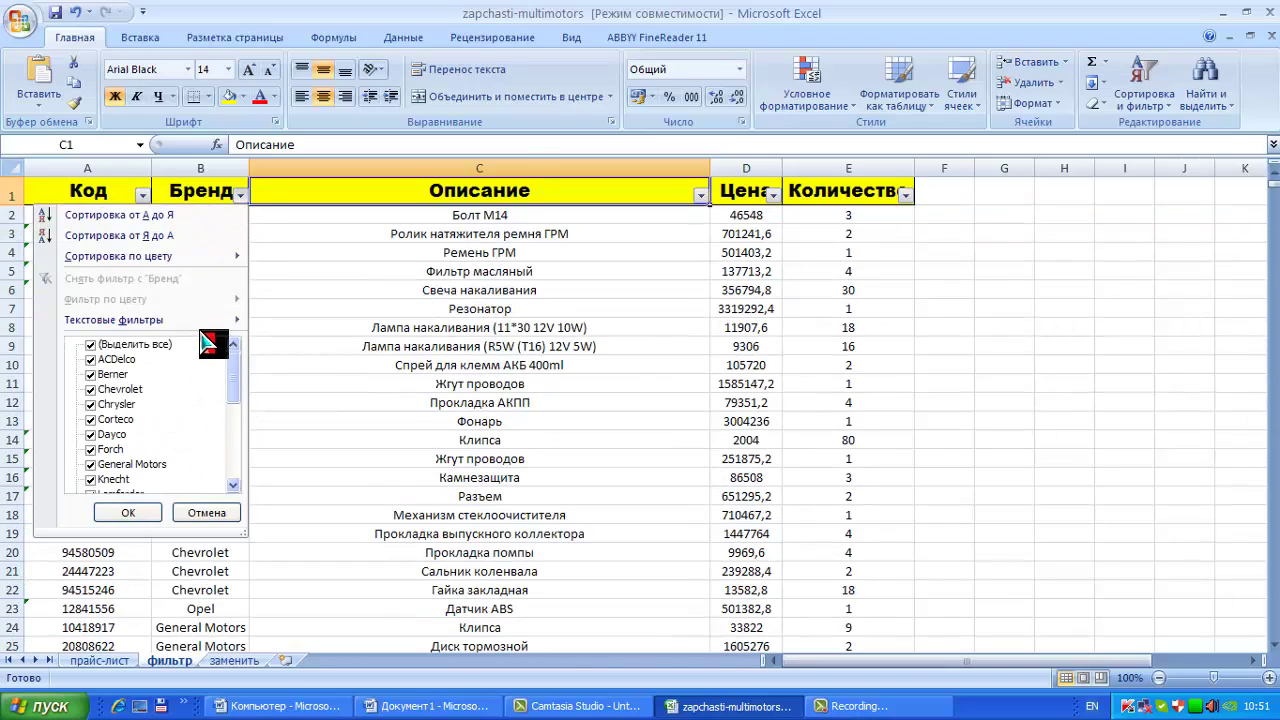
left_click(700, 195)
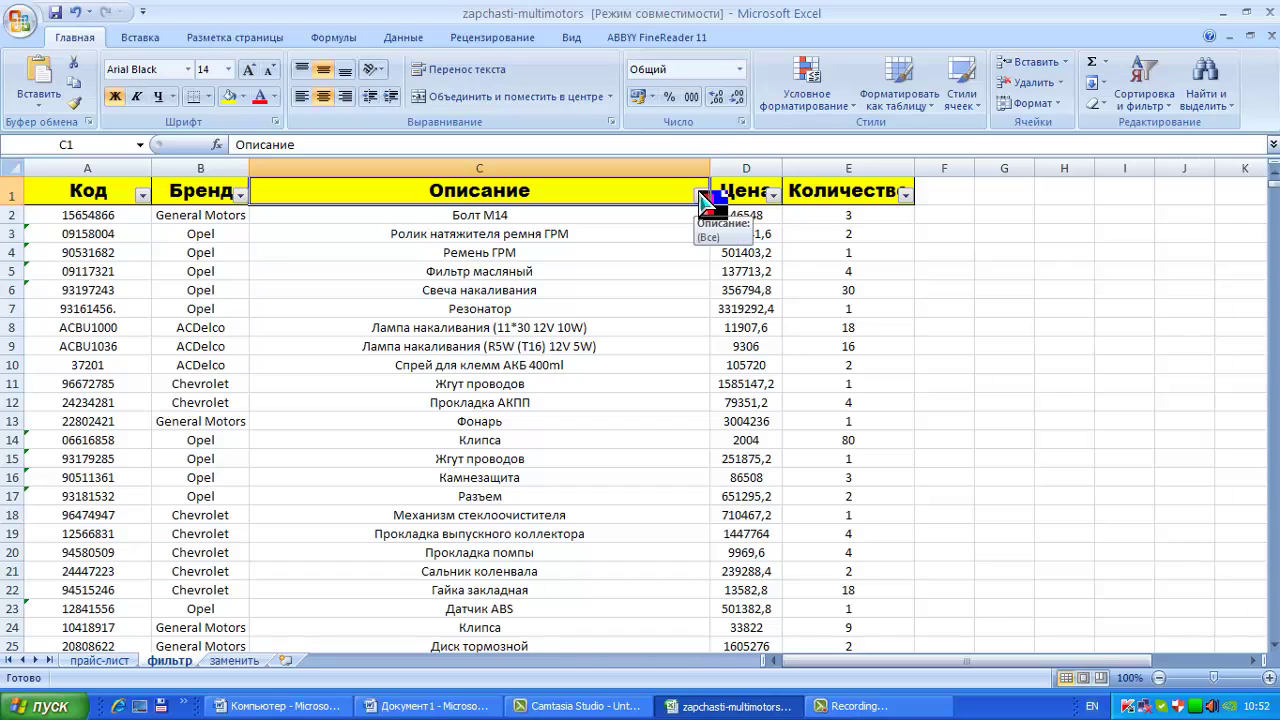
left_click(700, 195)
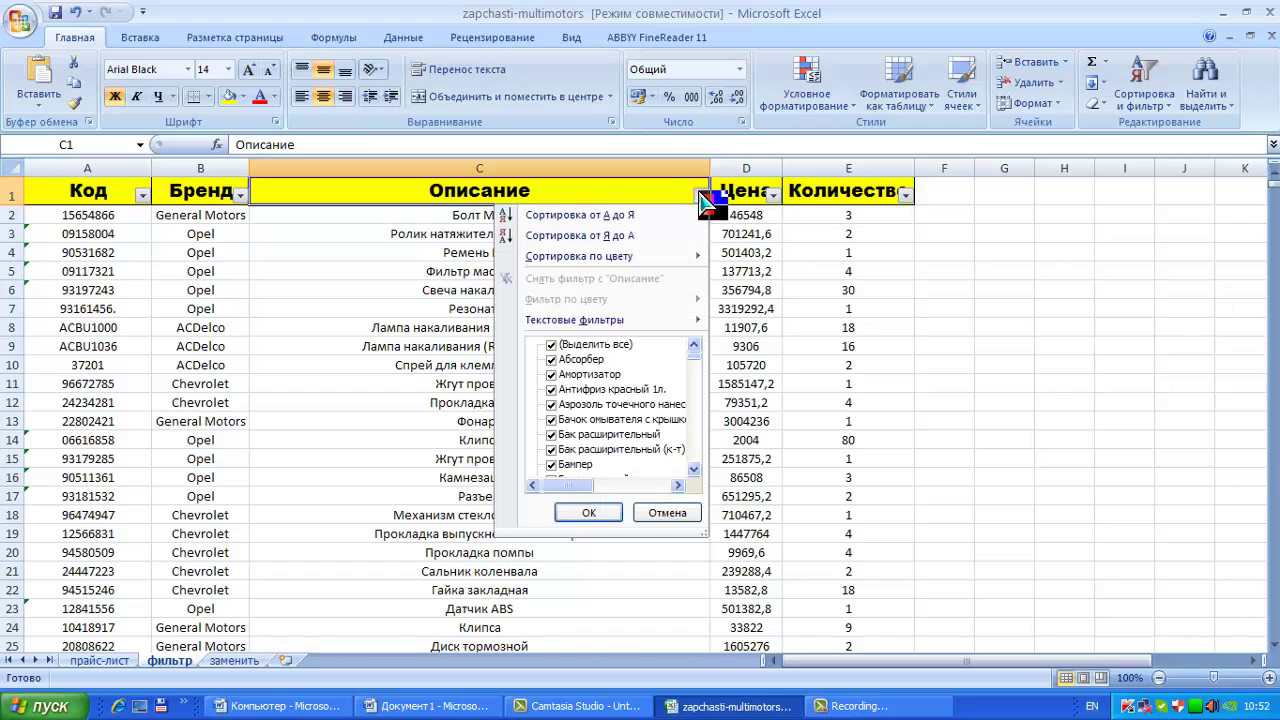
left_click(551, 345)
scroll(556, 358, "down", 10)
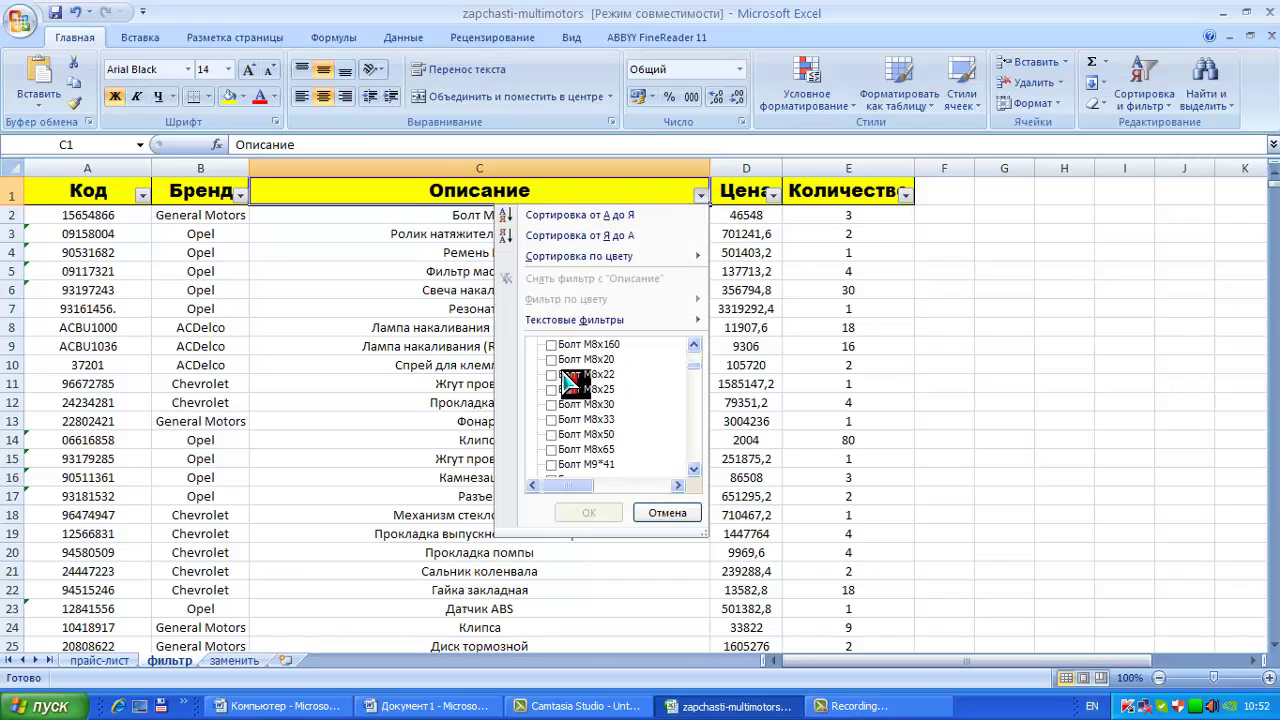
scroll(566, 374, "down", 4)
scroll(558, 366, "up", 4)
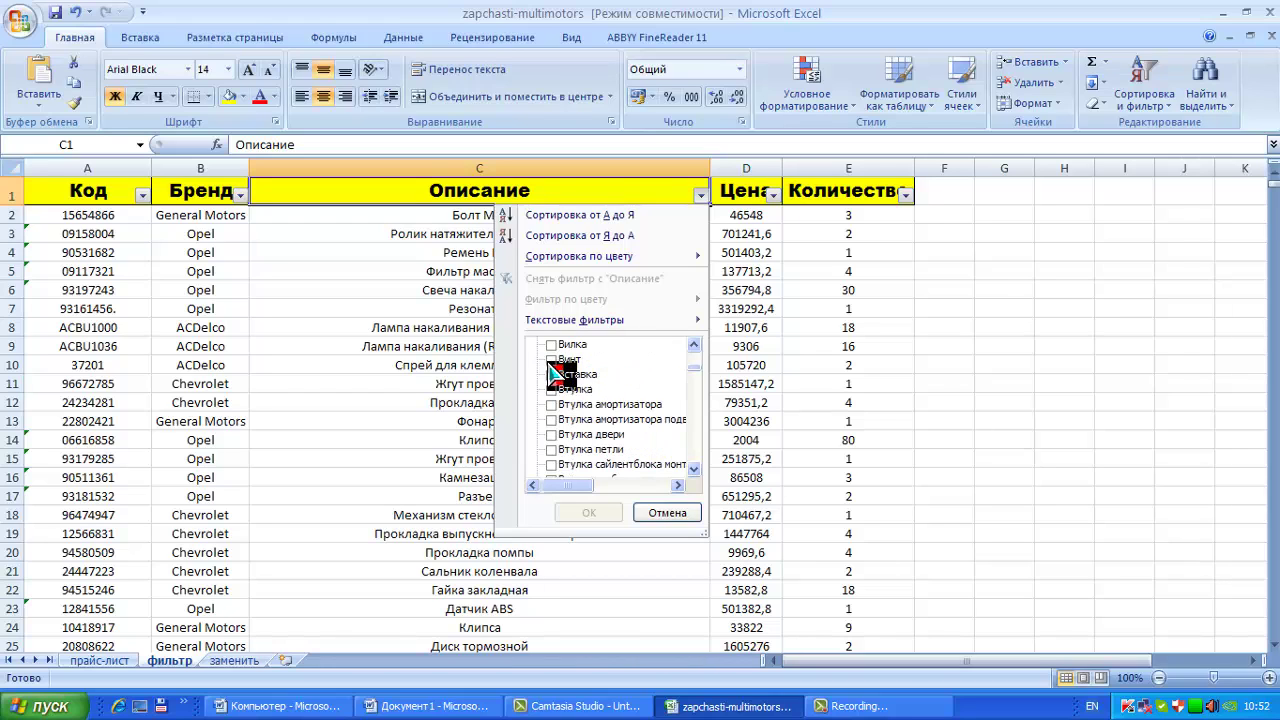
left_click(555, 375)
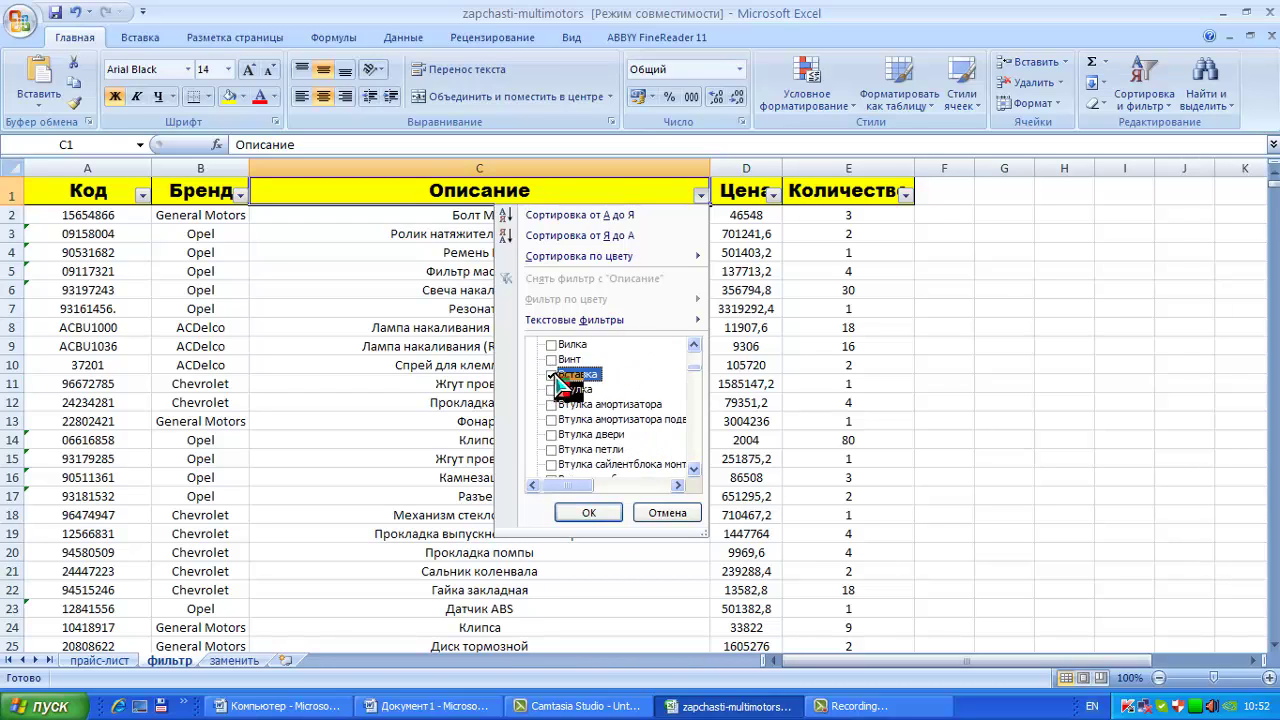
left_click(588, 512)
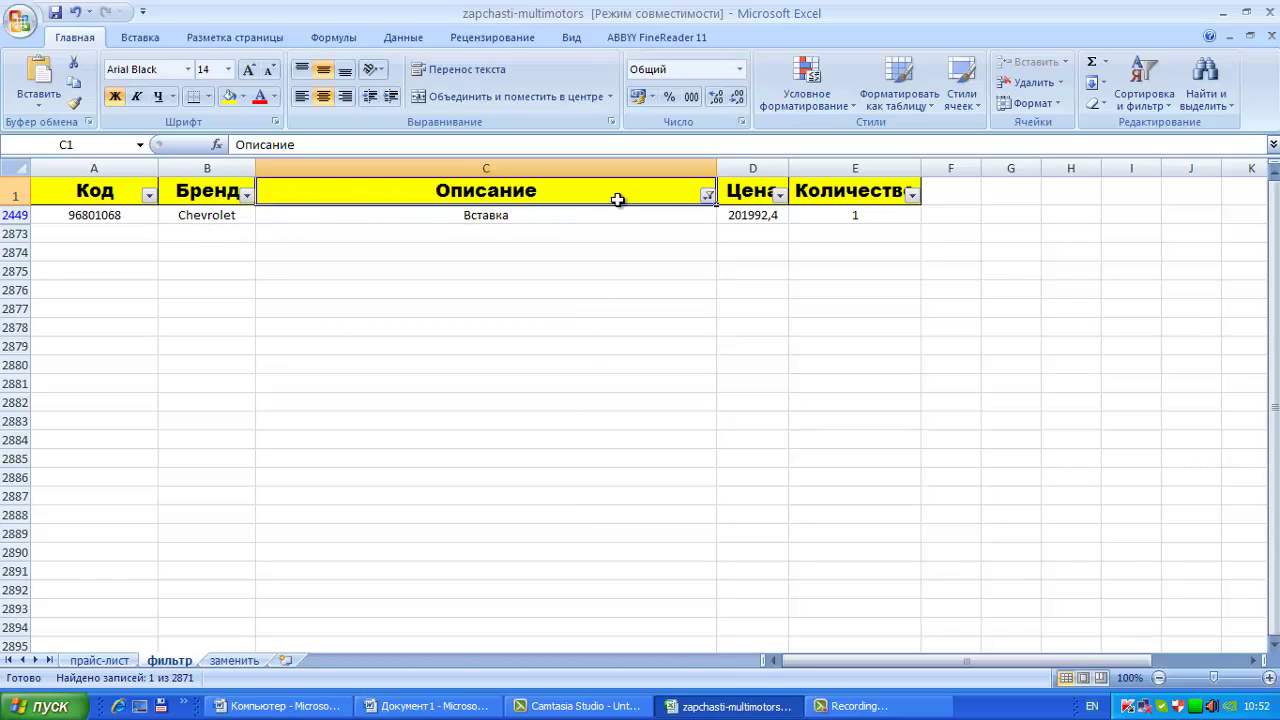
Remove the Вставка restriction by selecting all values in the Описание filter again.
left_click(708, 195)
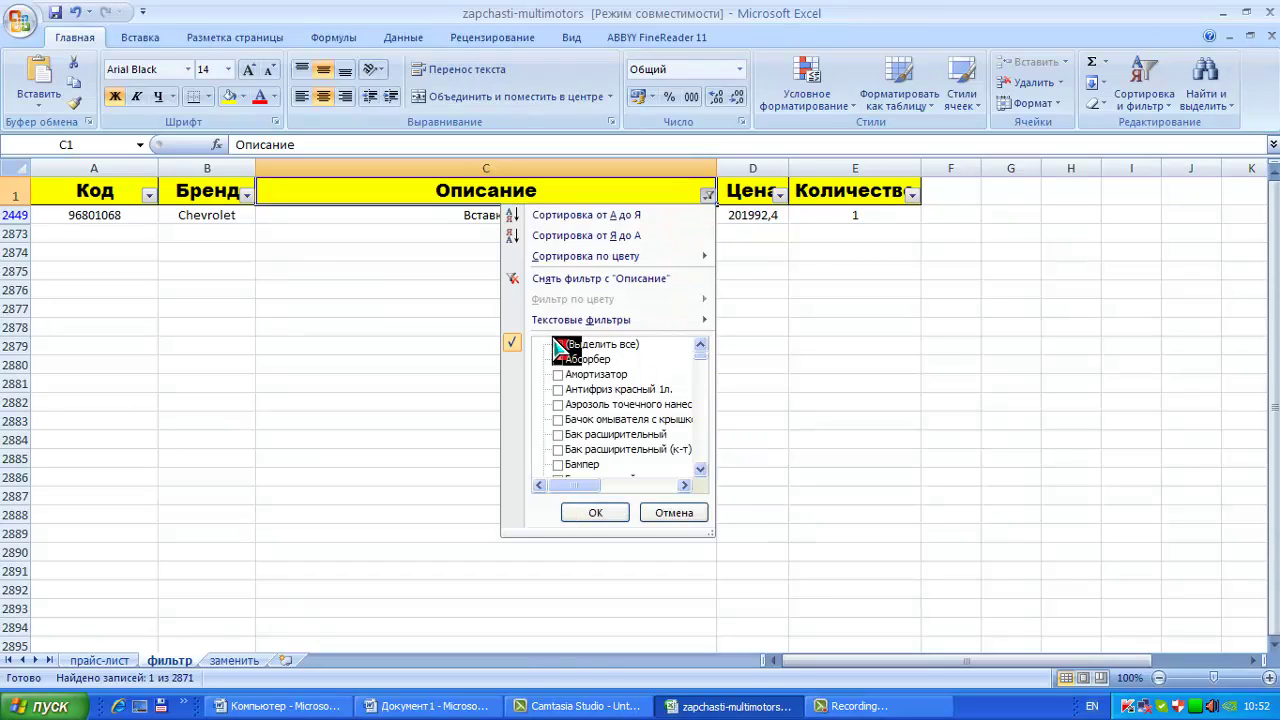
left_click(557, 344)
left_click(558, 346)
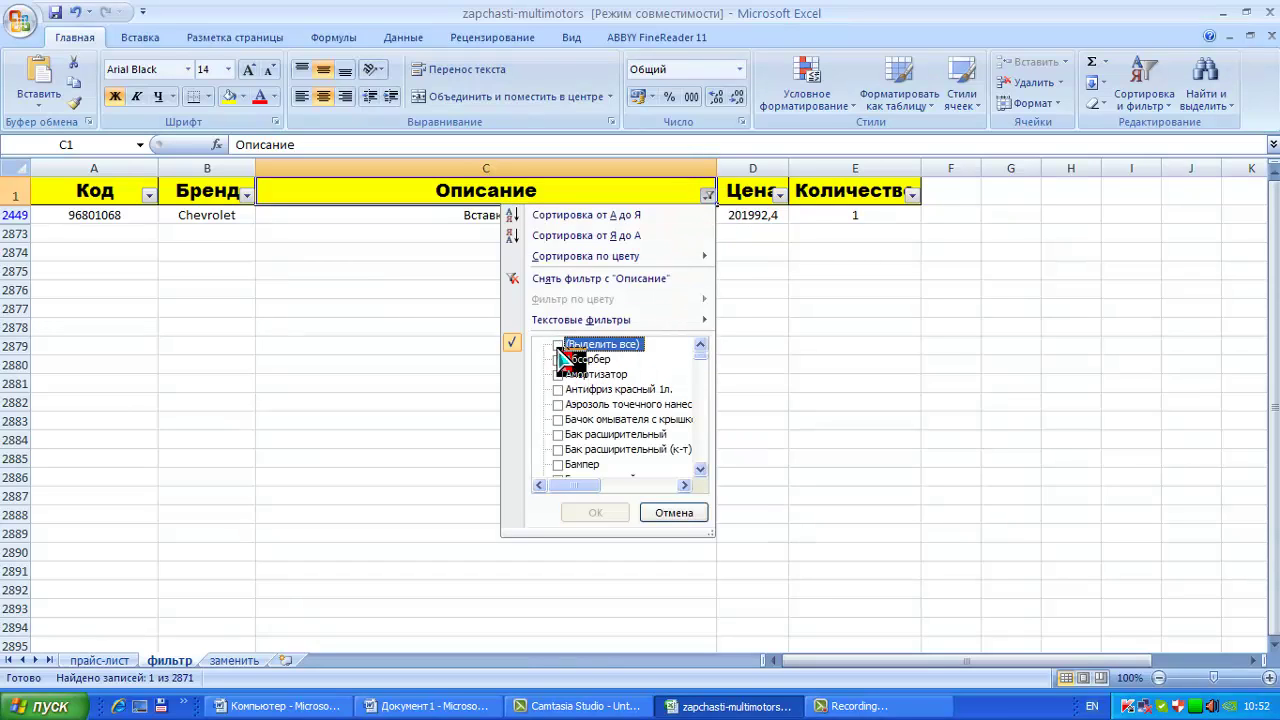
left_click(558, 344)
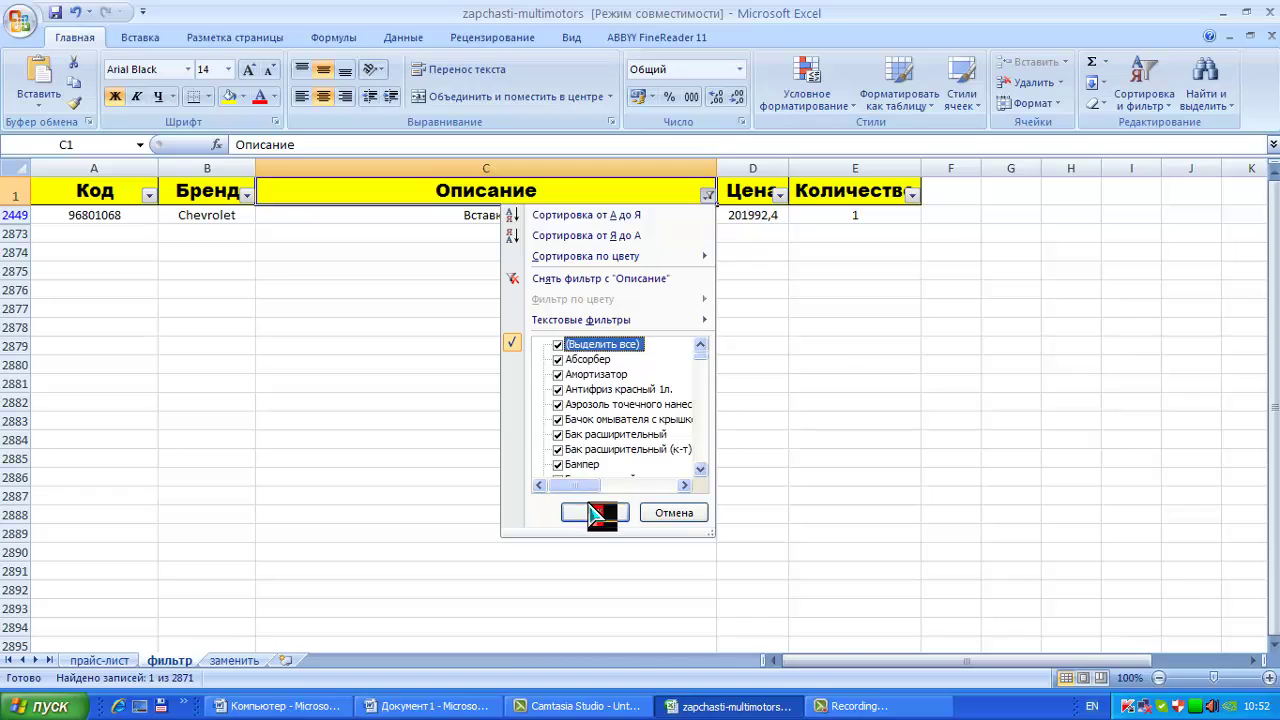
left_click(592, 513)
Filter the Бренд column to show only ZAZ parts and select the description of the listed part.
left_click(243, 195)
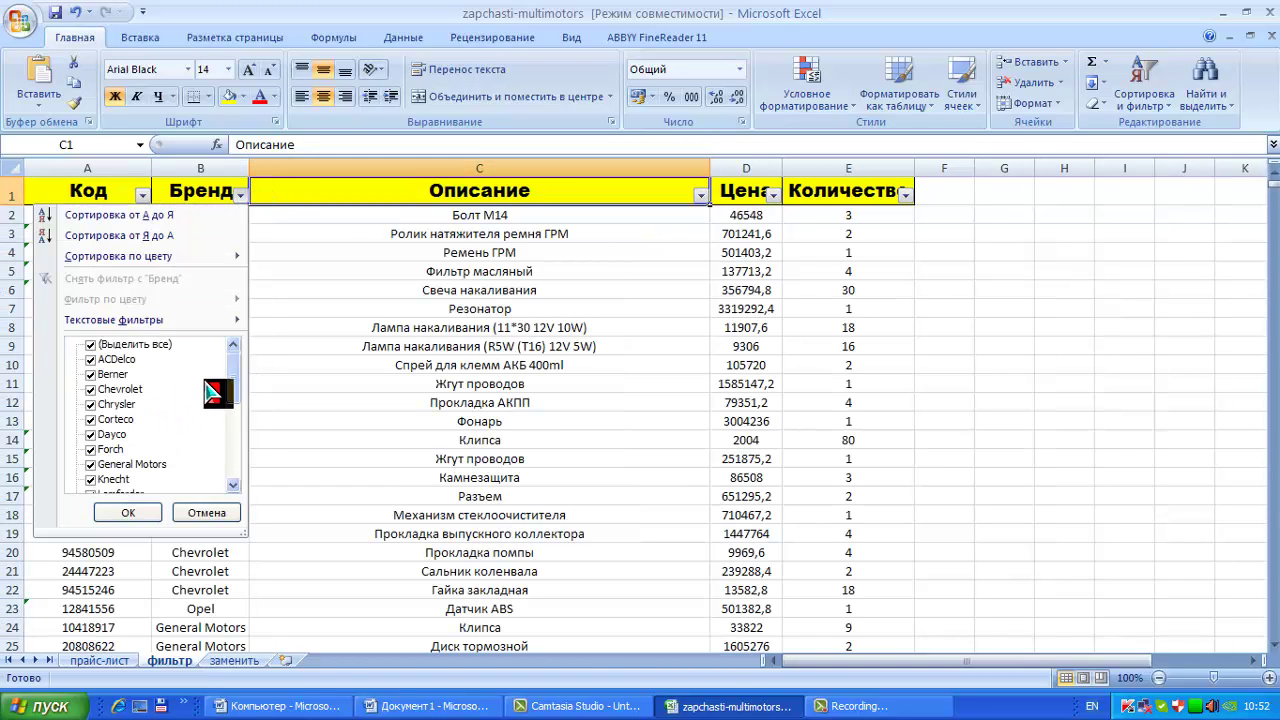
left_click_drag(236, 372, 241, 484)
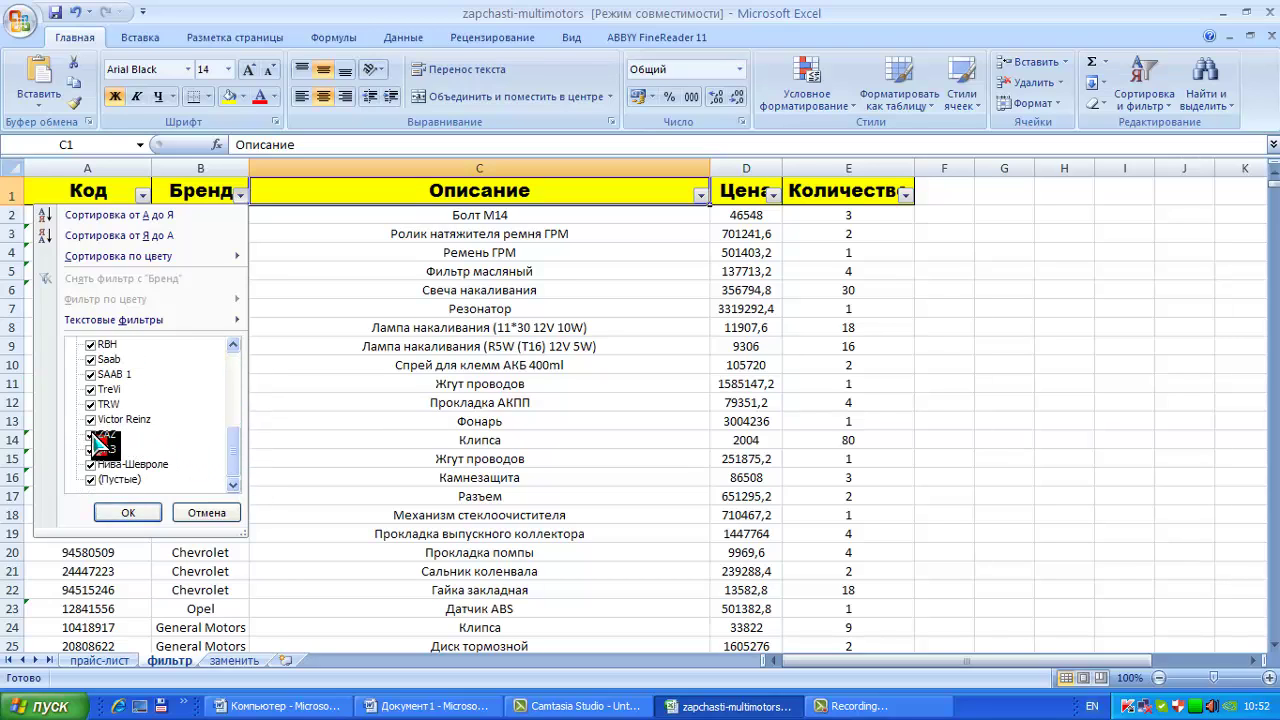
scroll(122, 390, "up", 10)
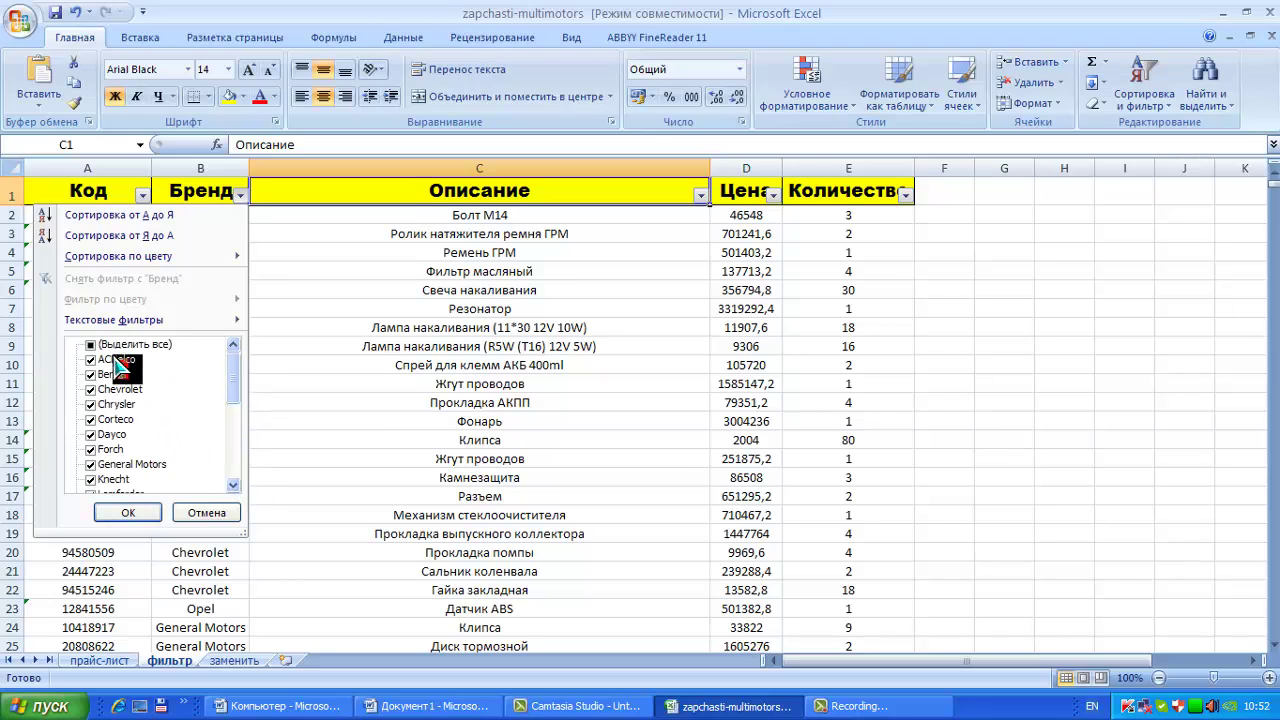
left_click(90, 345)
scroll(95, 400, "down", 10)
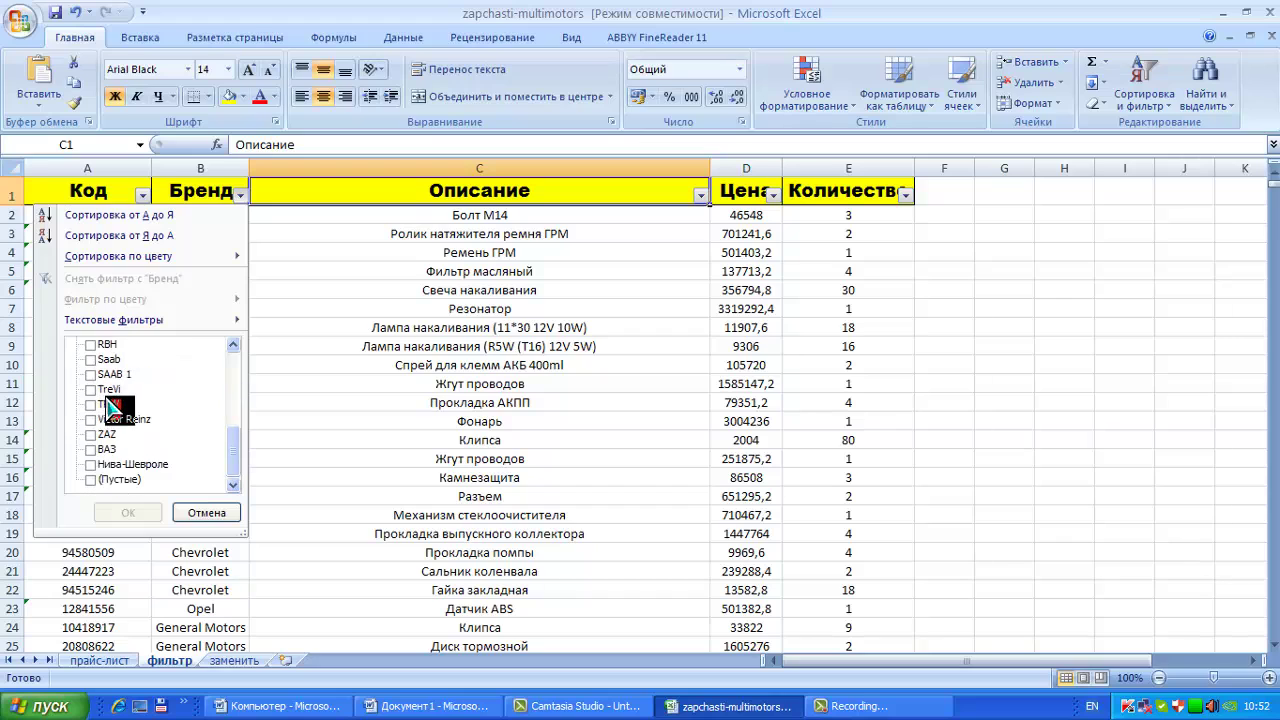
left_click(90, 434)
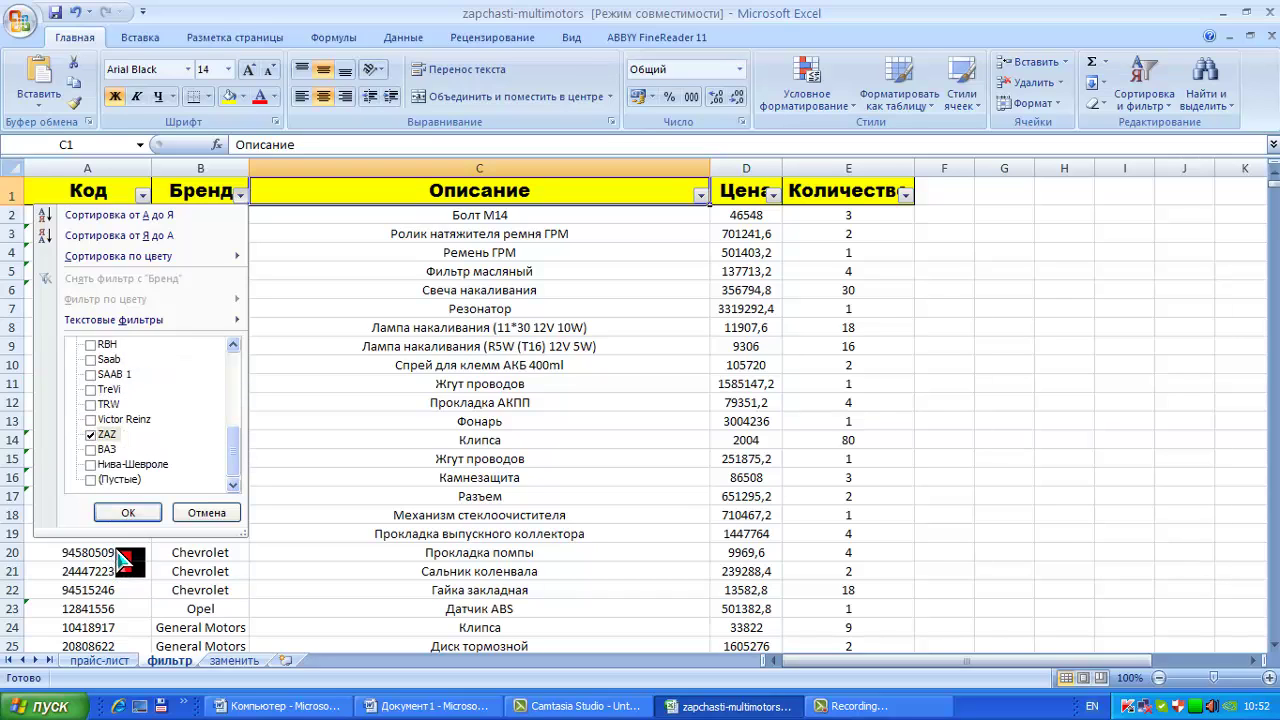
left_click(120, 508)
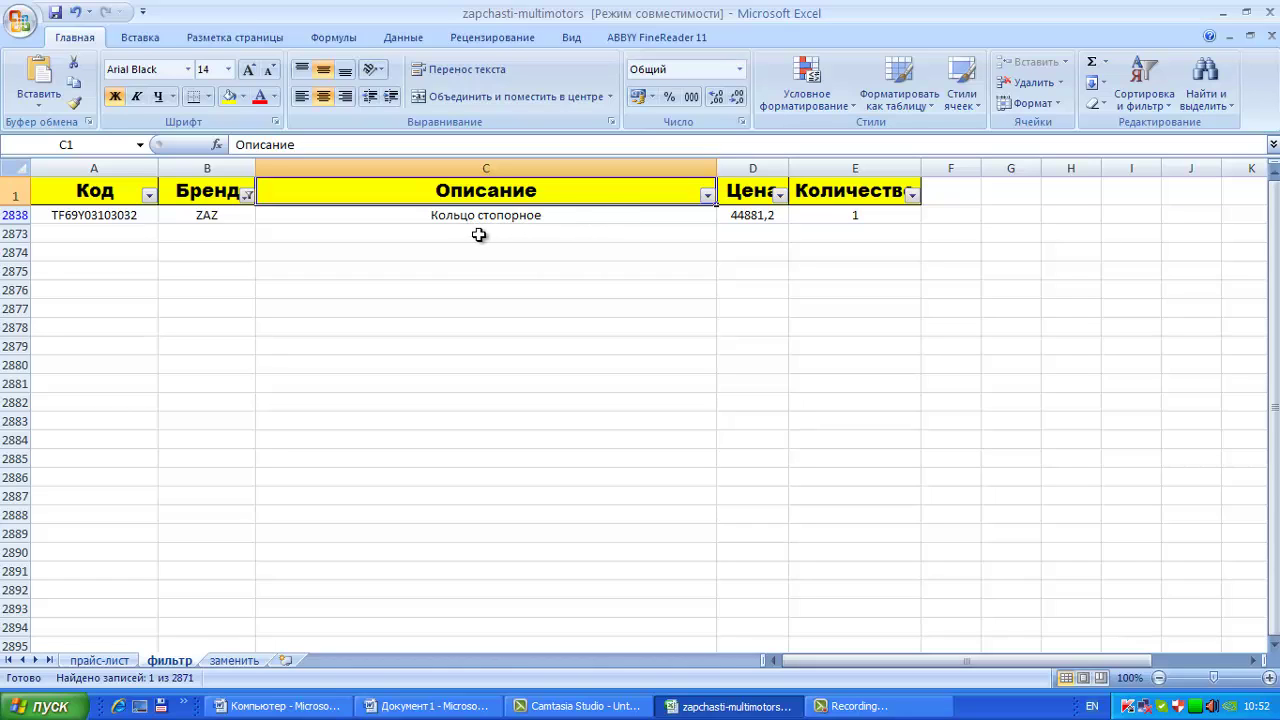
left_click(432, 216)
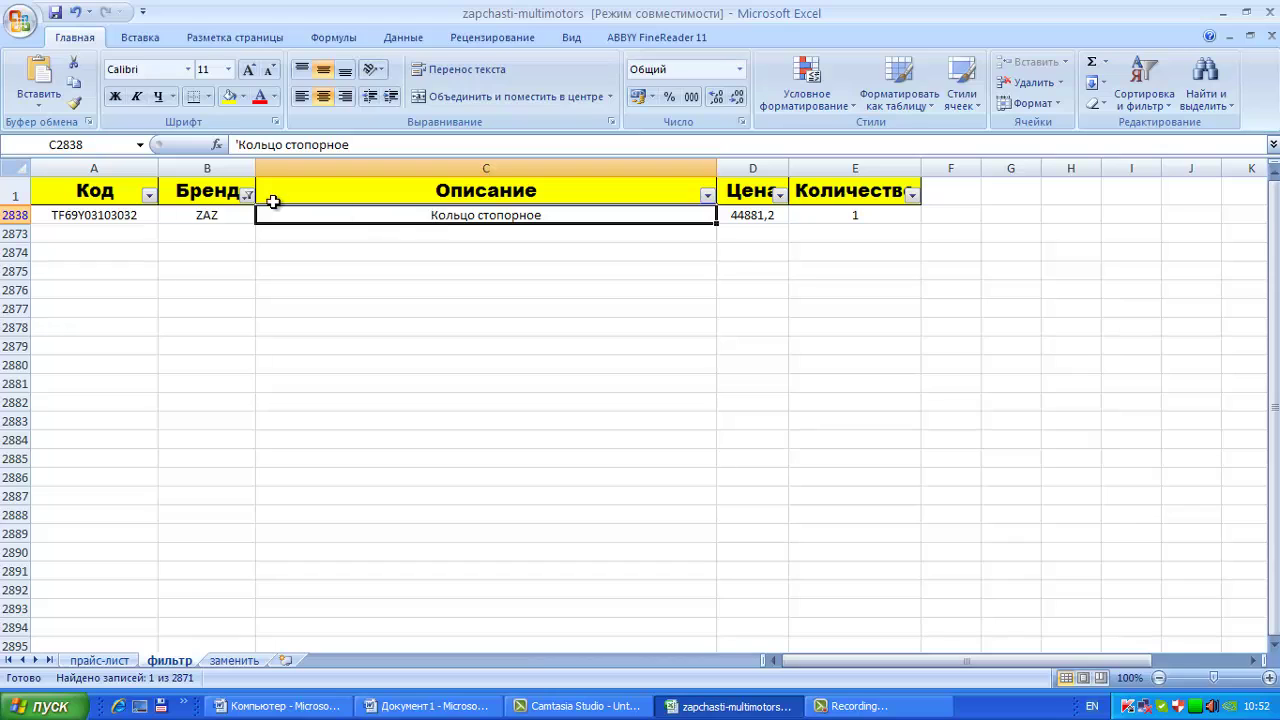
Clear all brands in the Бренд filter and apply it with only Dayco selected.
left_click(247, 196)
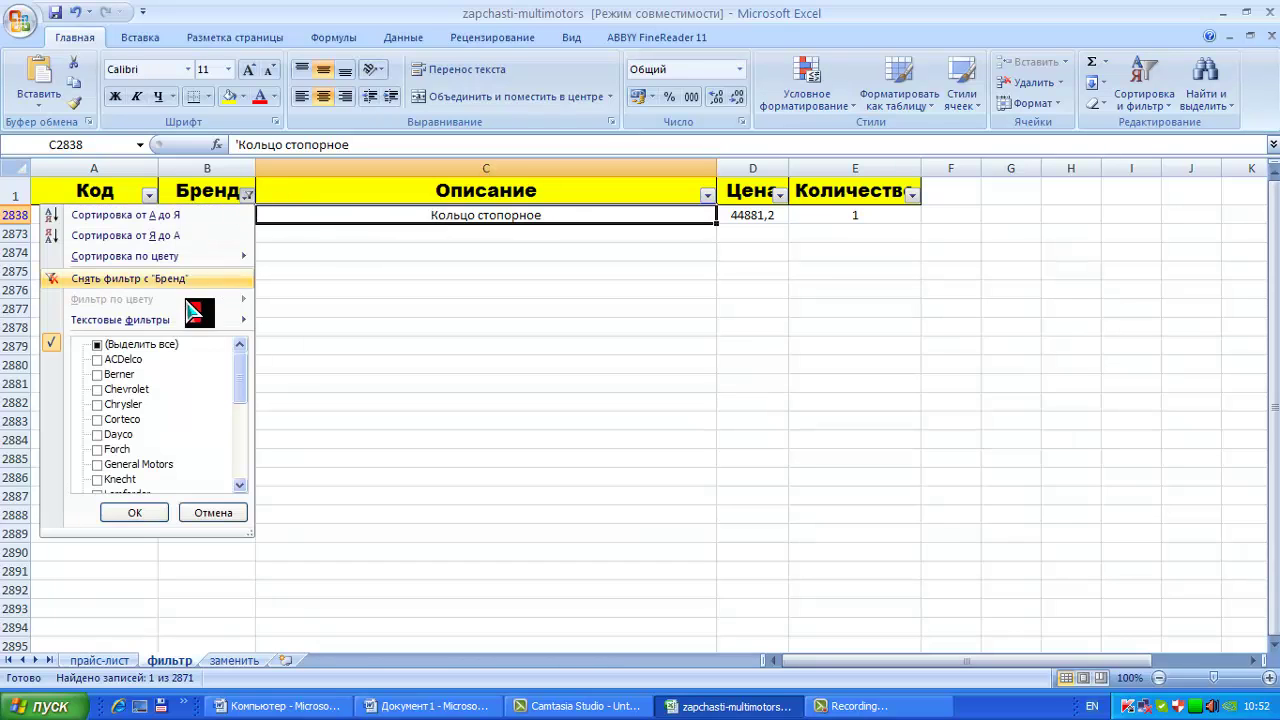
left_click(97, 345)
left_click(97, 345)
left_click(97, 345)
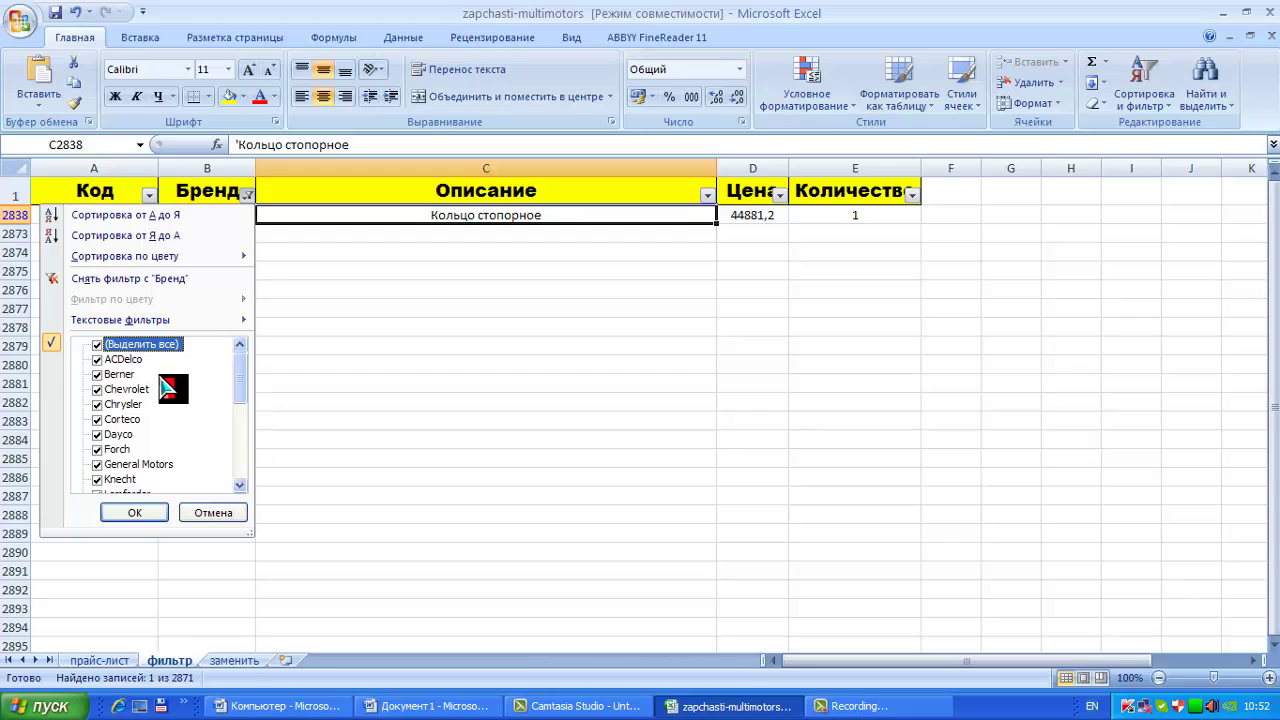
left_click(98, 435)
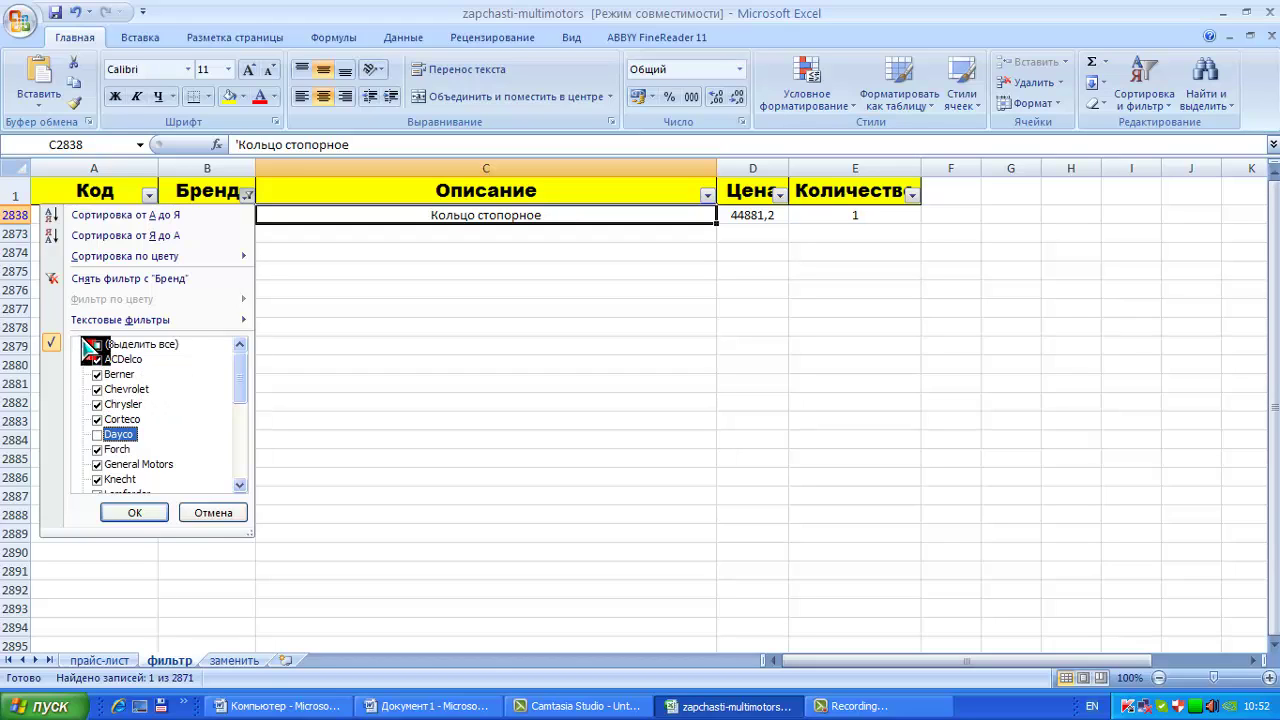
left_click(97, 346)
left_click(97, 346)
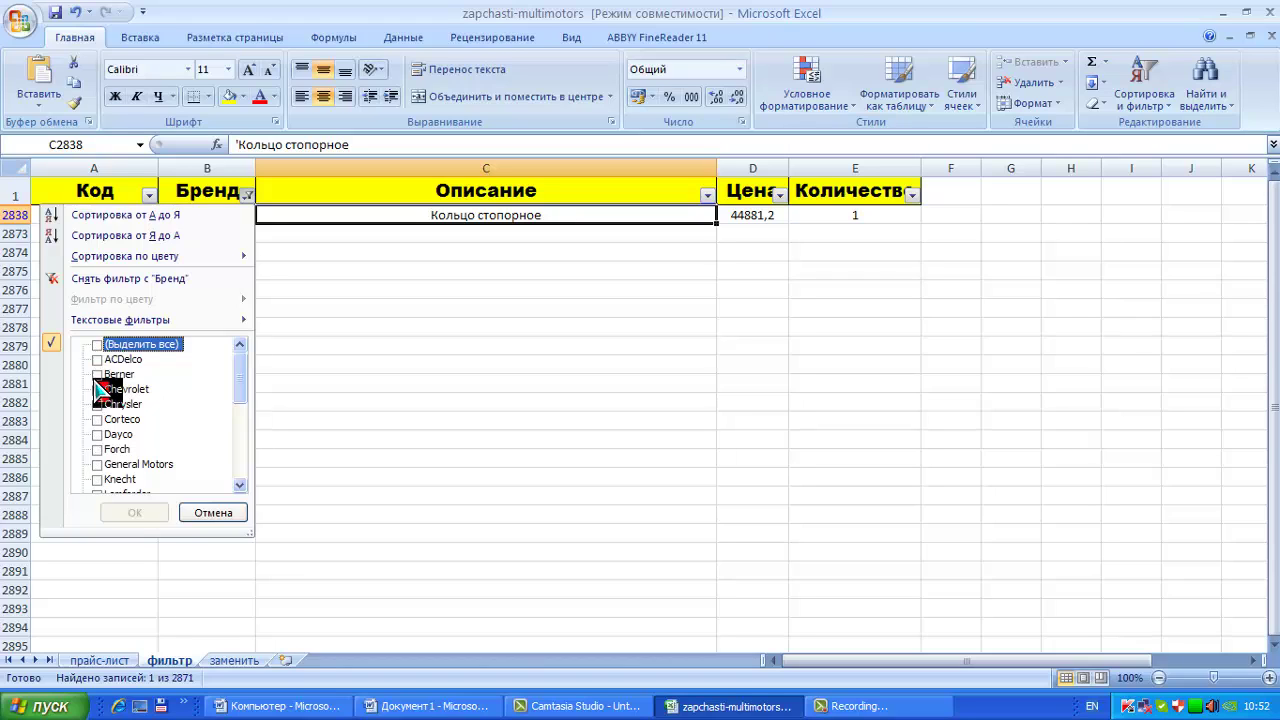
left_click(97, 436)
left_click(136, 514)
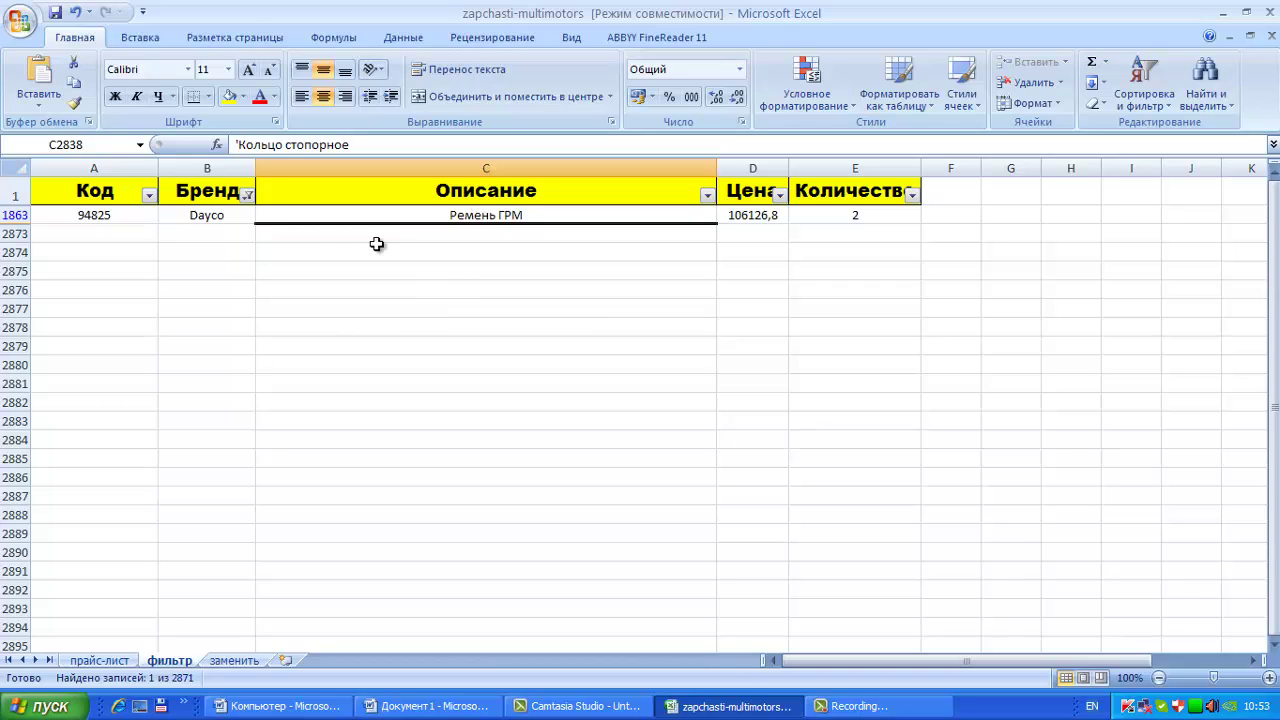
left_click(262, 190)
left_click(246, 194)
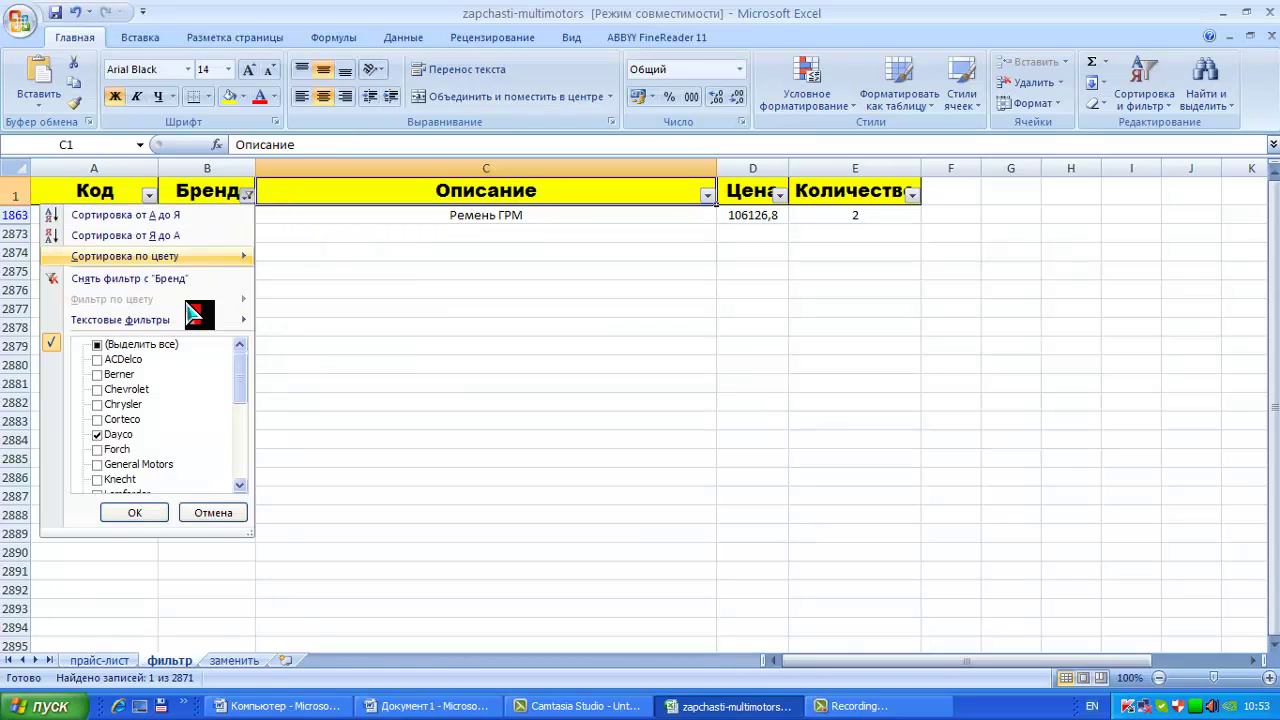
left_click(100, 345)
left_click(100, 345)
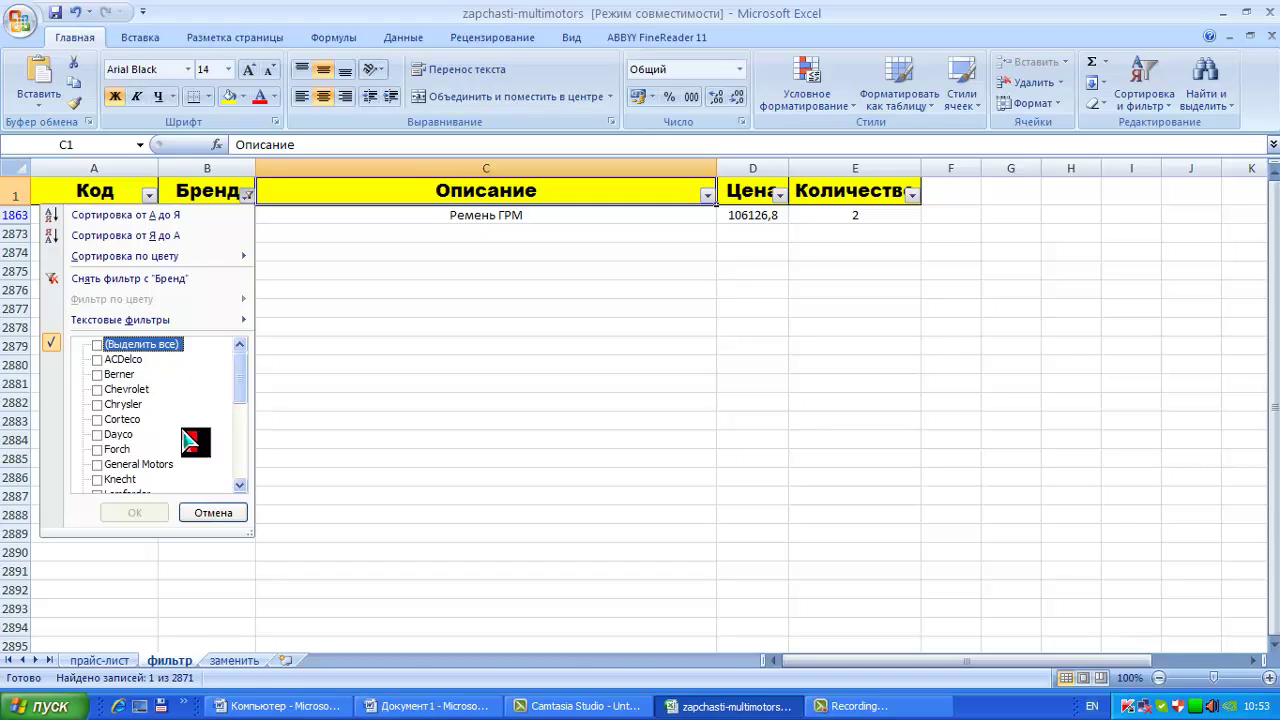
left_click(260, 225)
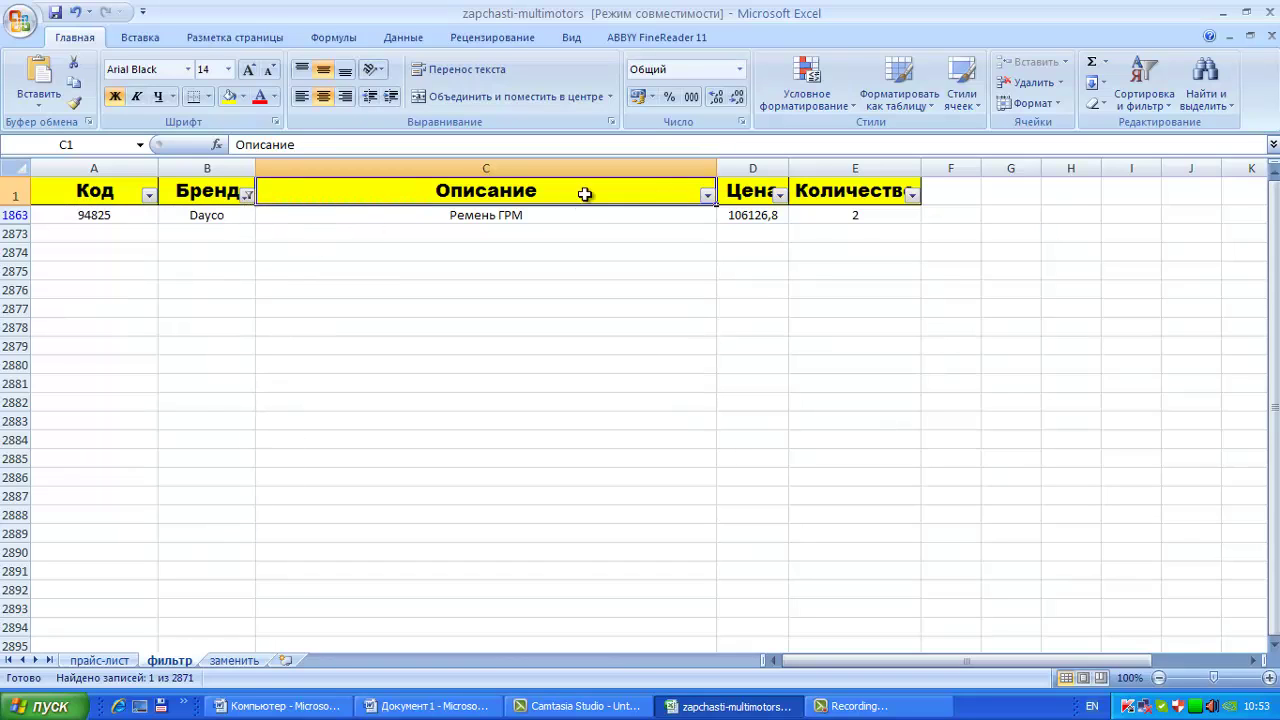
Remove the Dayco restriction by selecting all brands in the Бренд filter again.
left_click(246, 194)
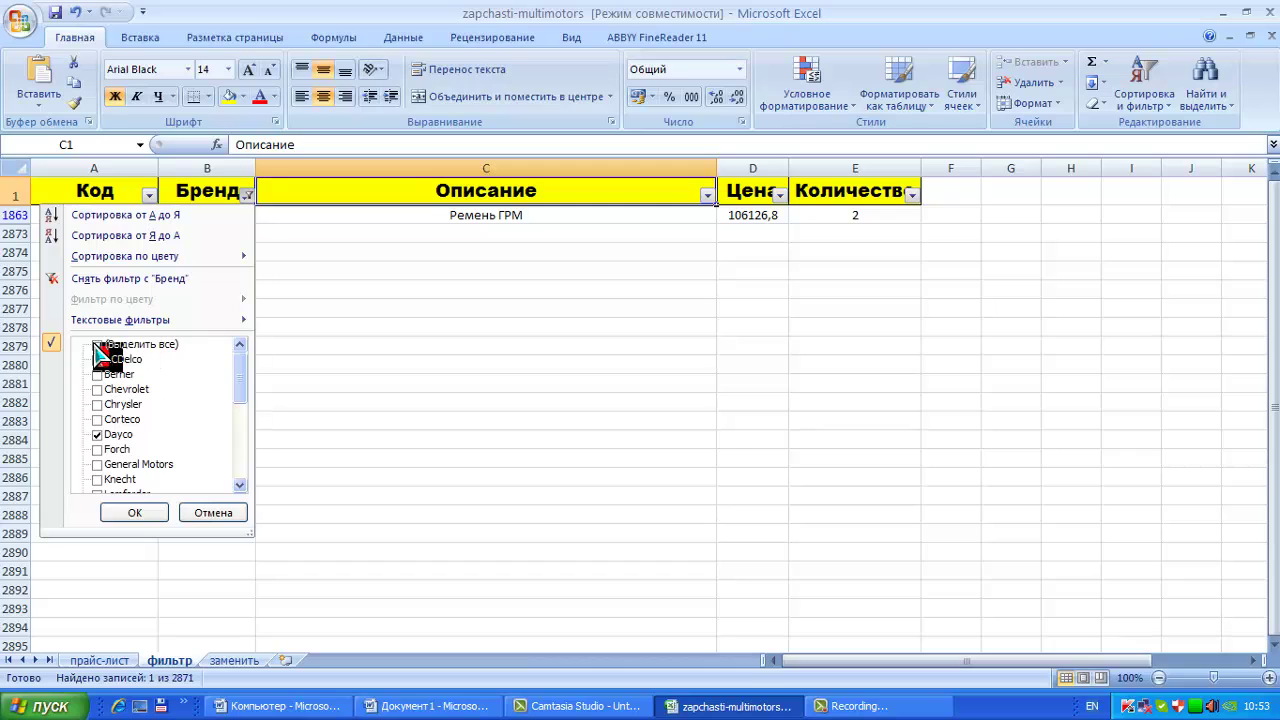
left_click(97, 345)
left_click(134, 512)
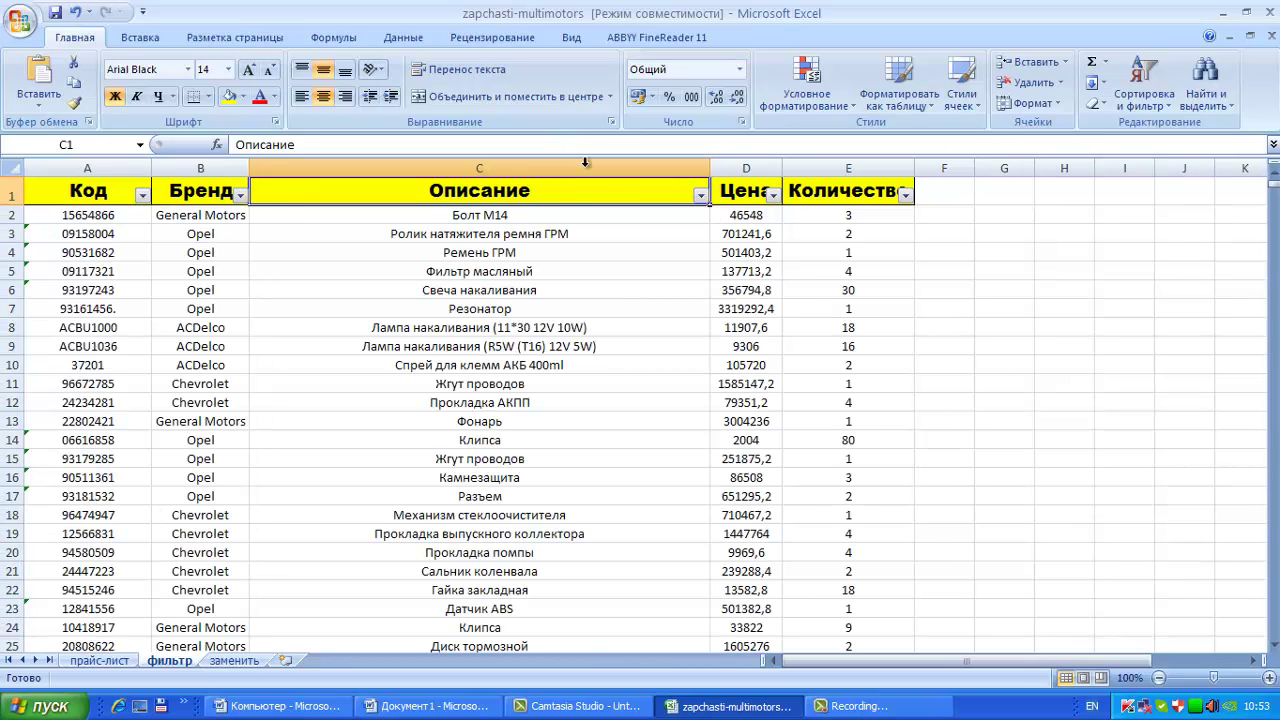
Filter the Описание column of the full list to show only Болт M12.
left_click(700, 195)
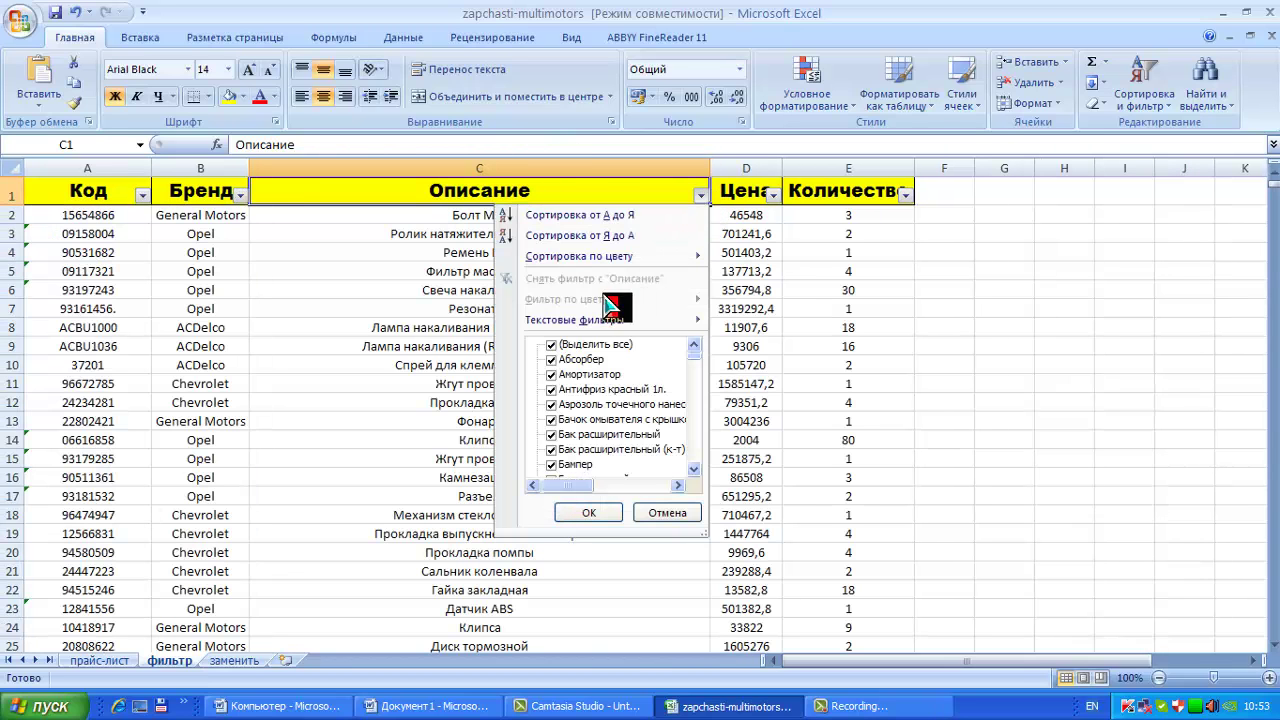
left_click(551, 345)
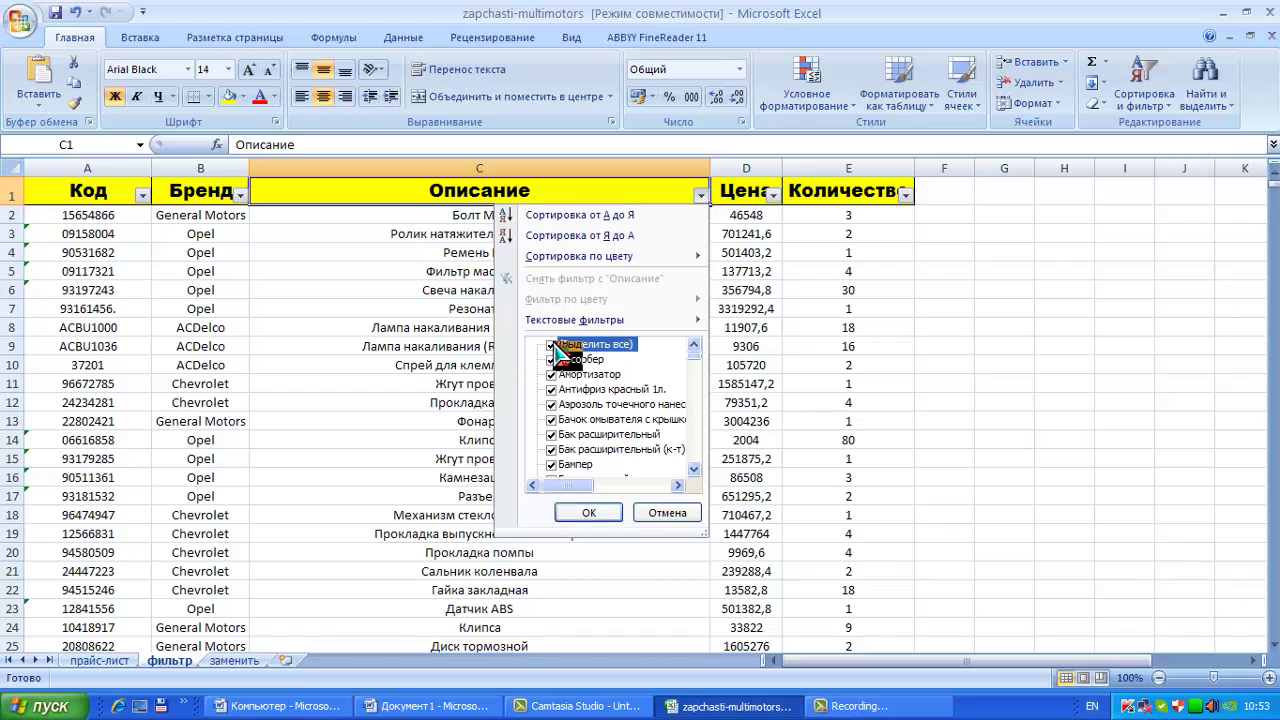
scroll(610, 405, "down", 10)
left_click(551, 404)
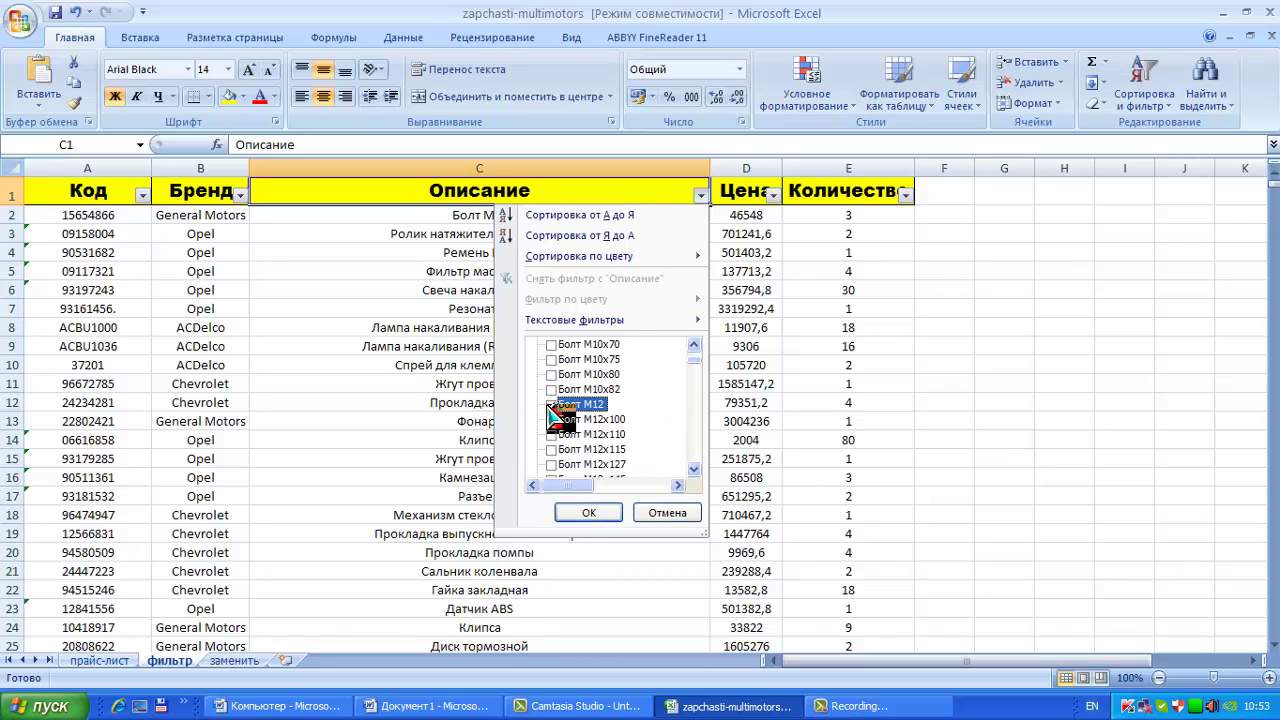
left_click(588, 512)
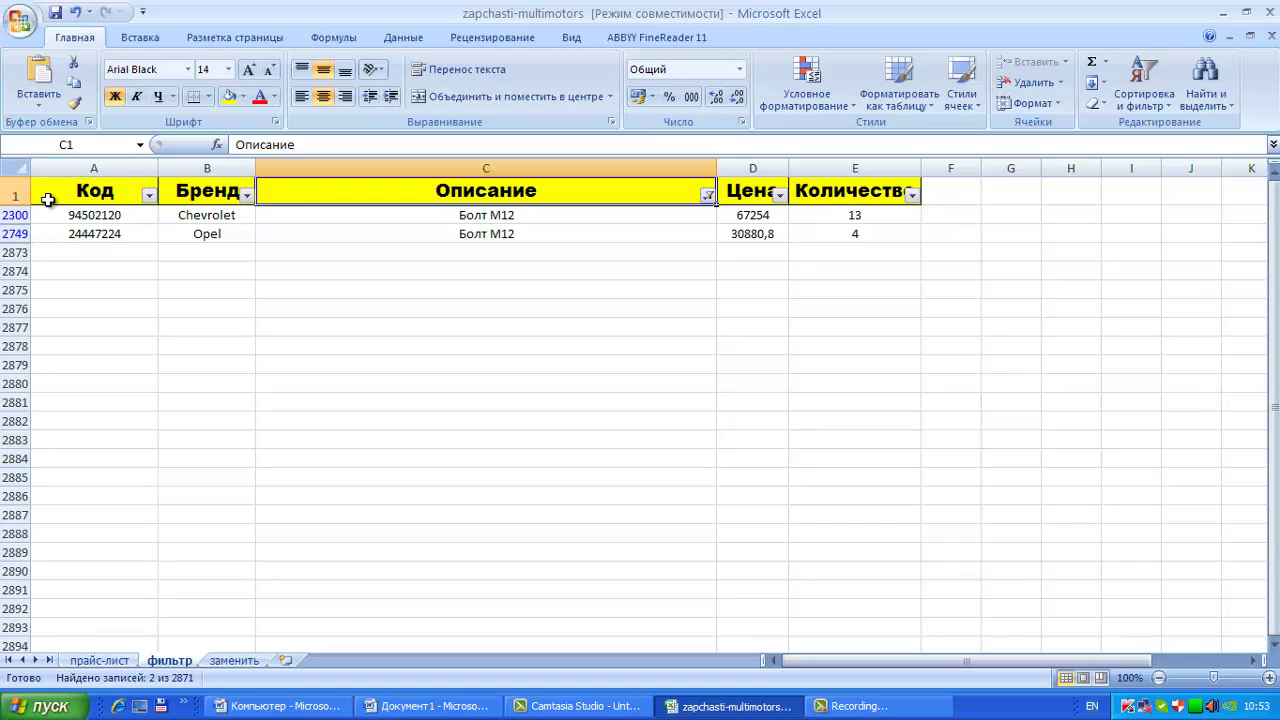
Remove the Болт M12 restriction by selecting all values in the Описание filter.
left_click(708, 195)
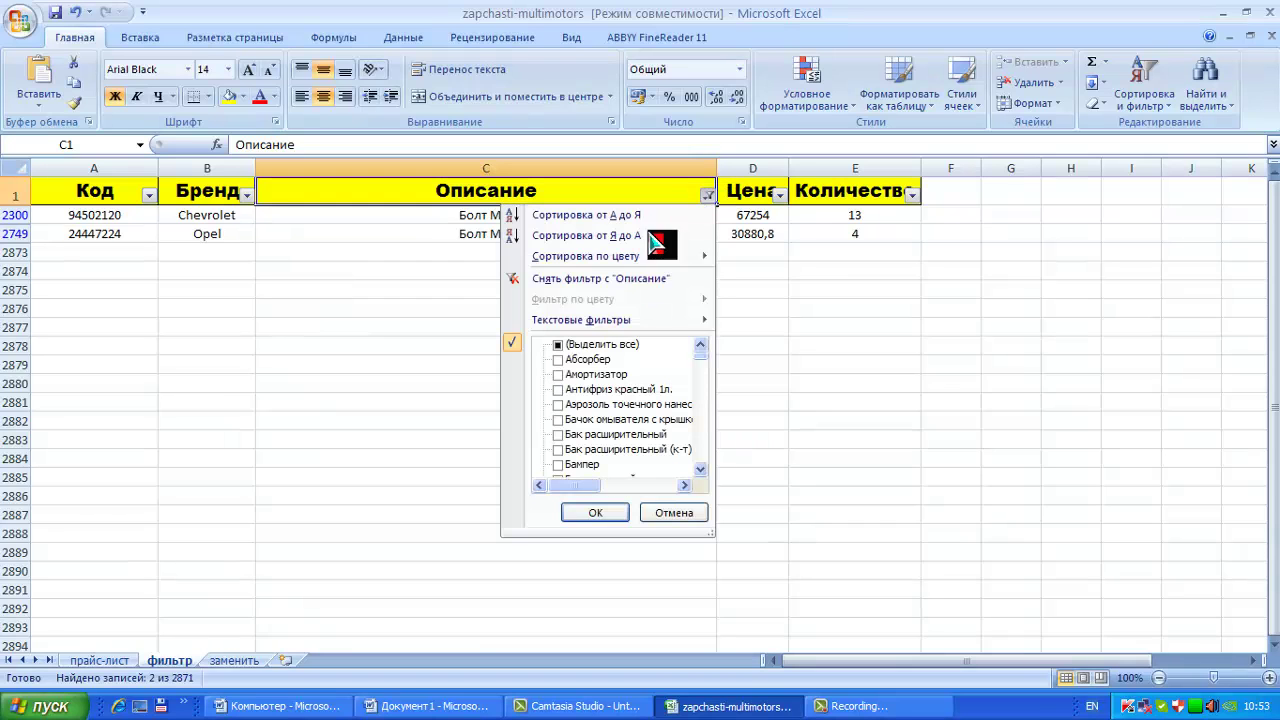
left_click(557, 345)
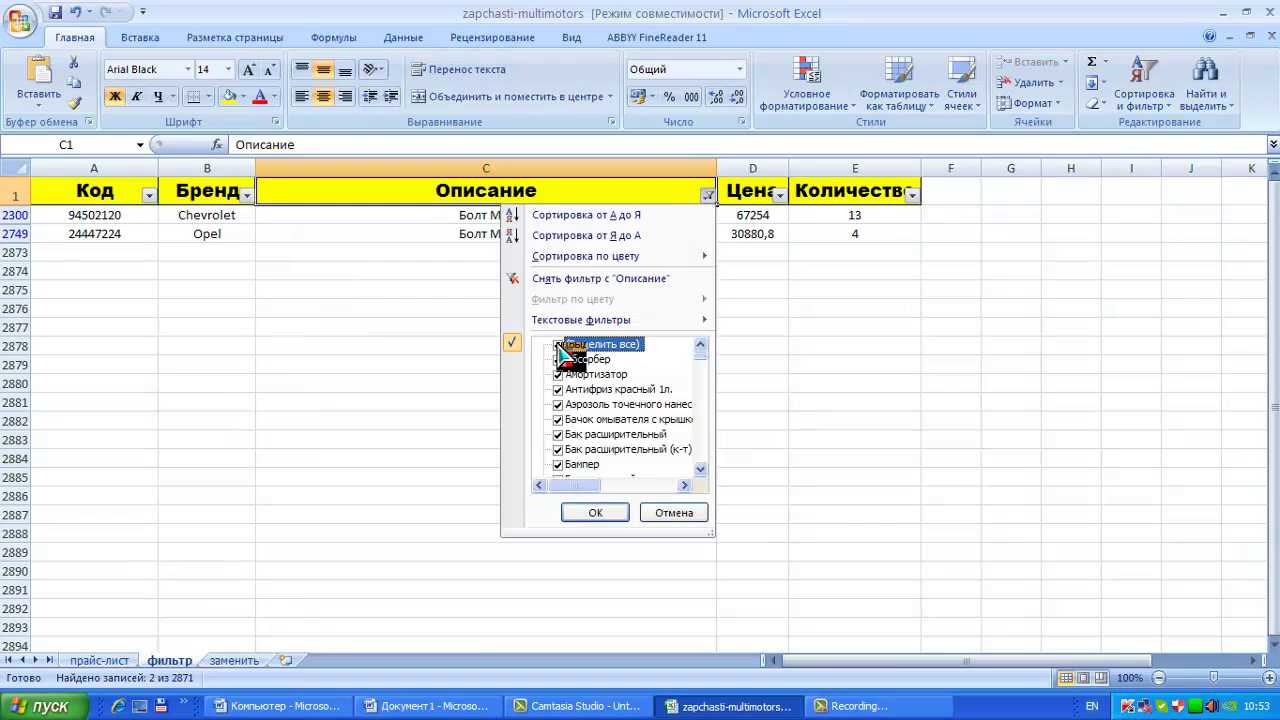
left_click(595, 512)
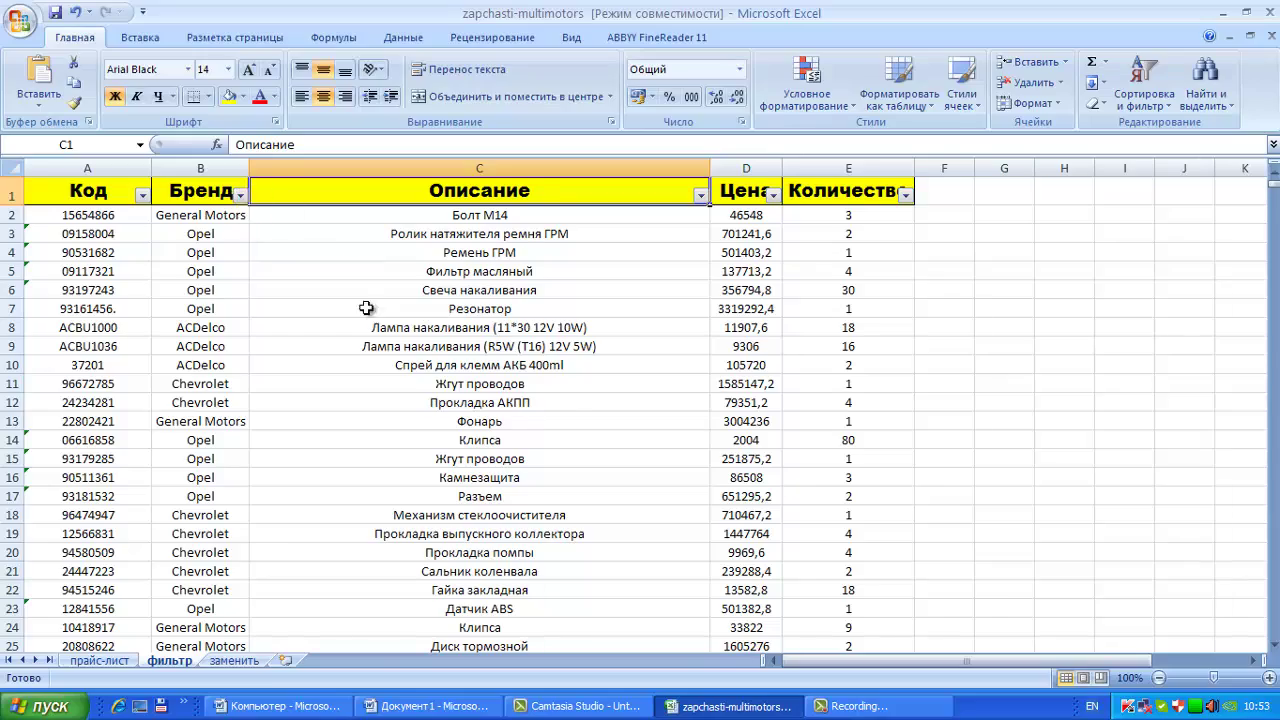
Look through the unfiltered price list to its last row, and back up through the preceding rows.
scroll(409, 323, "down", 15)
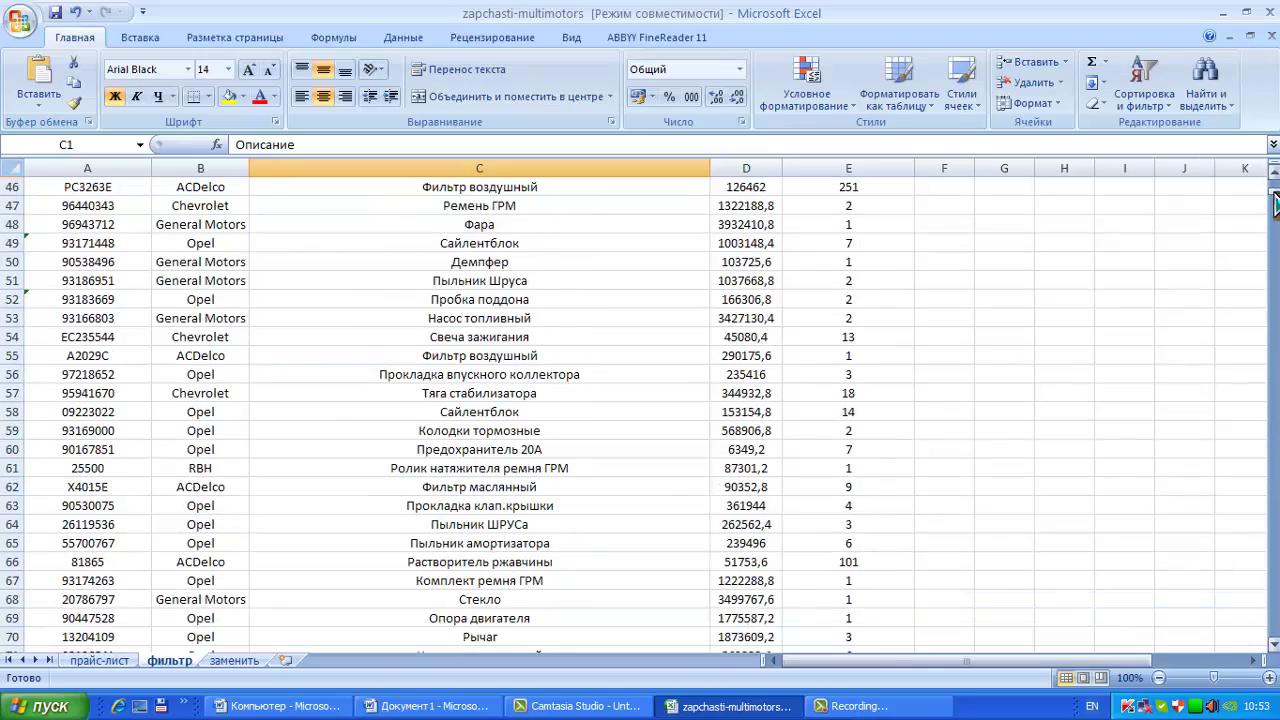
left_click_drag(1274, 203, 1274, 634)
scroll(411, 481, "down", 7)
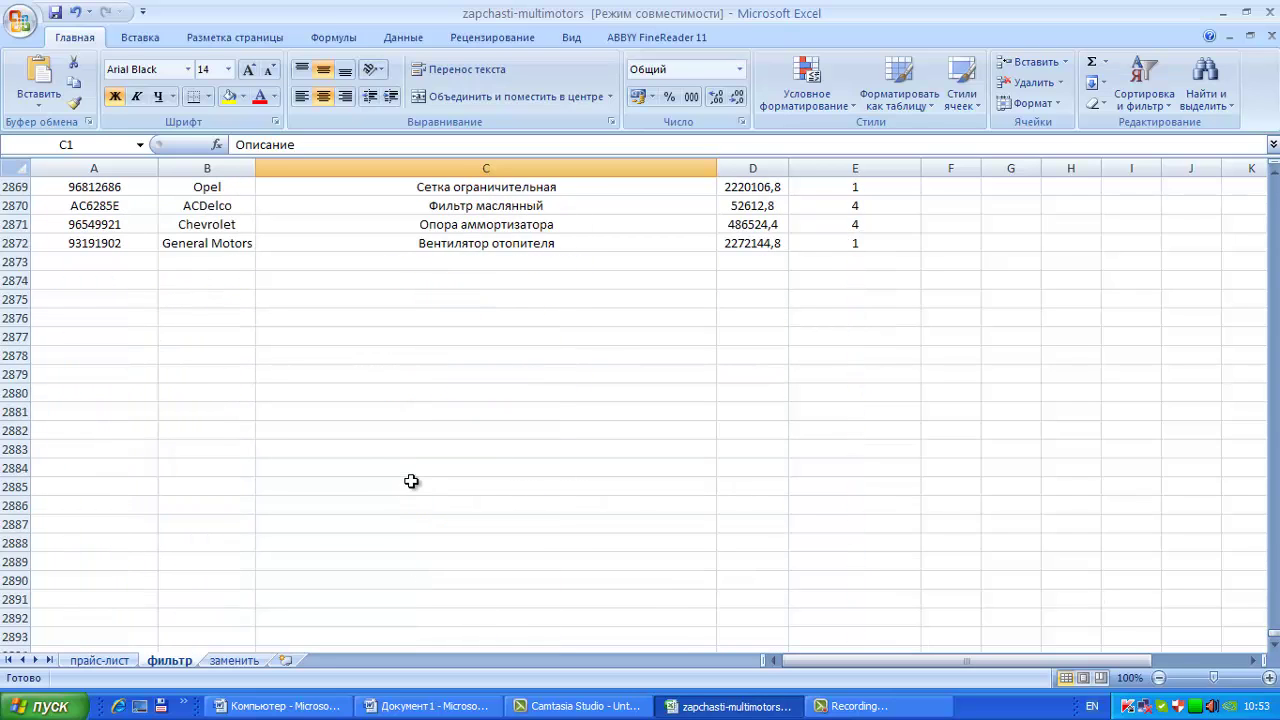
scroll(411, 481, "up", 4)
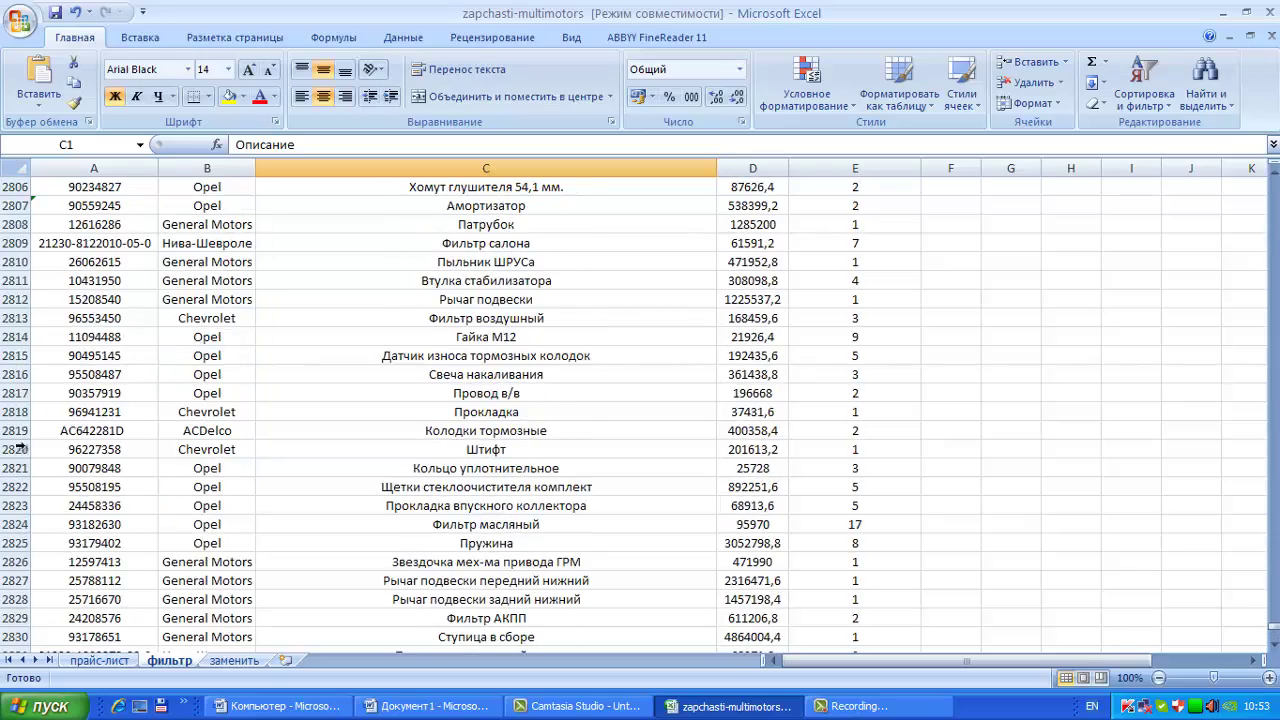
scroll(43, 434, "up", 19)
scroll(47, 427, "up", 20)
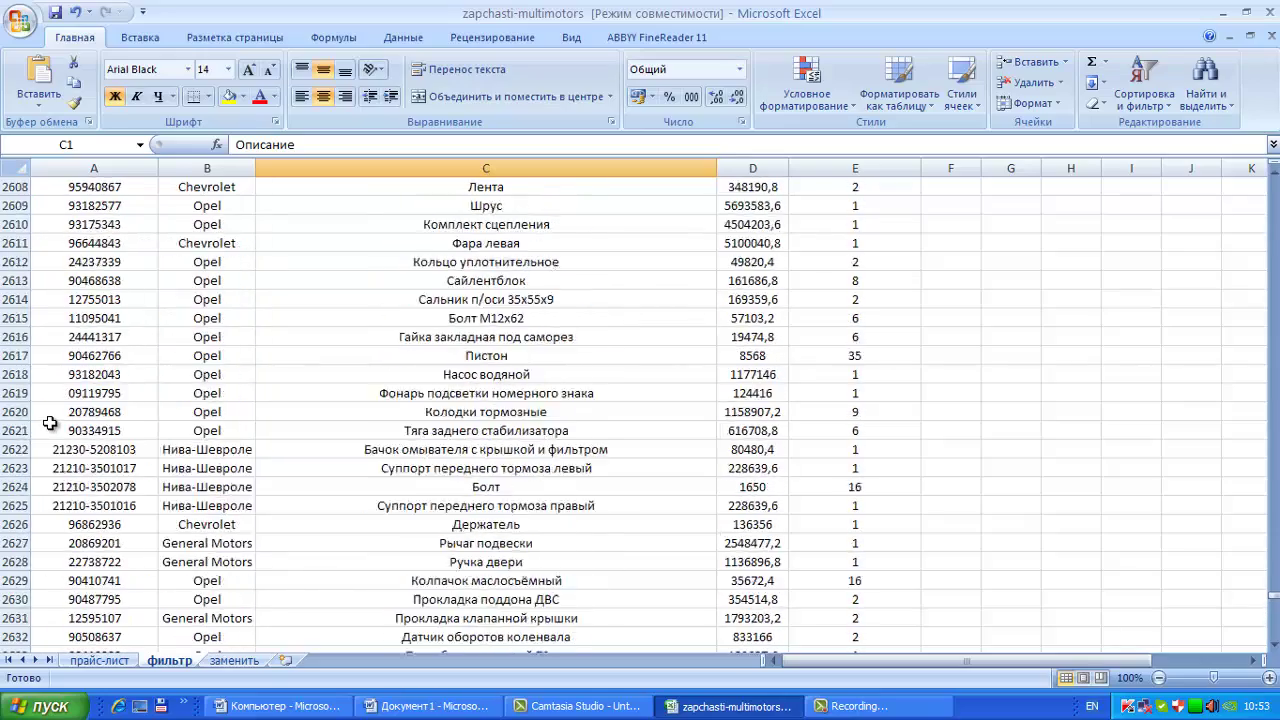
scroll(60, 414, "up", 12)
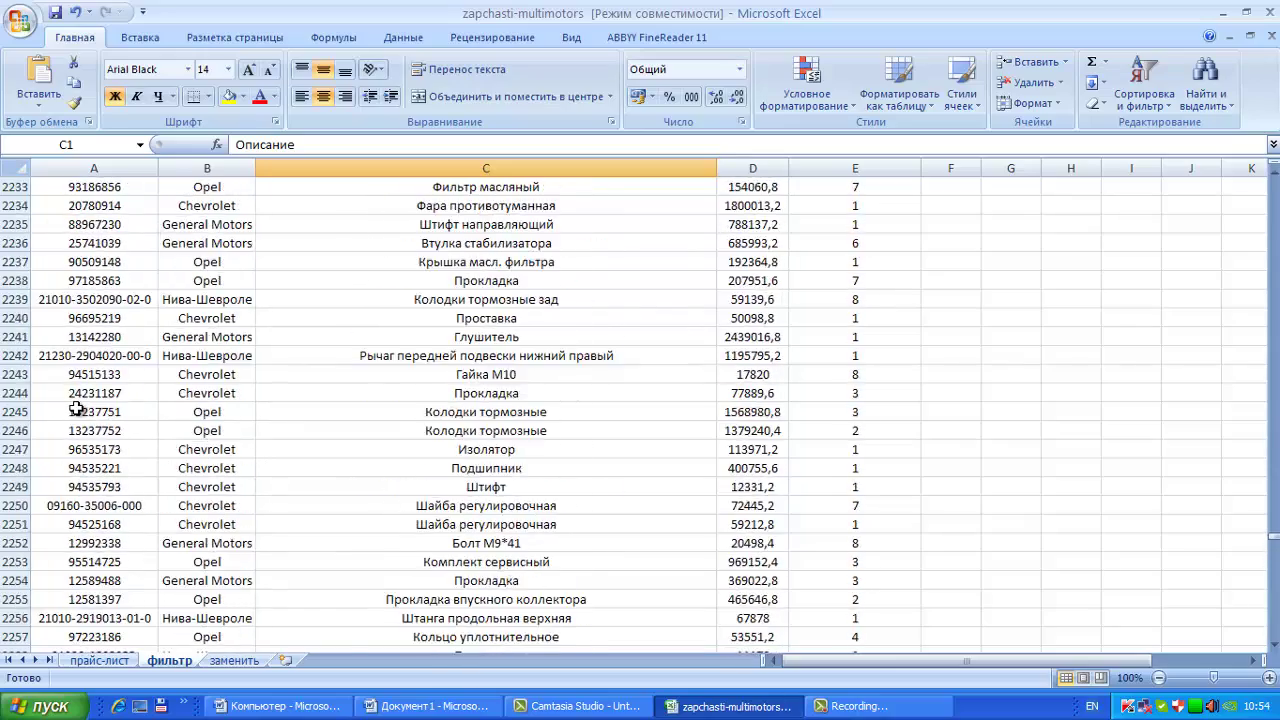
scroll(77, 410, "up", 20)
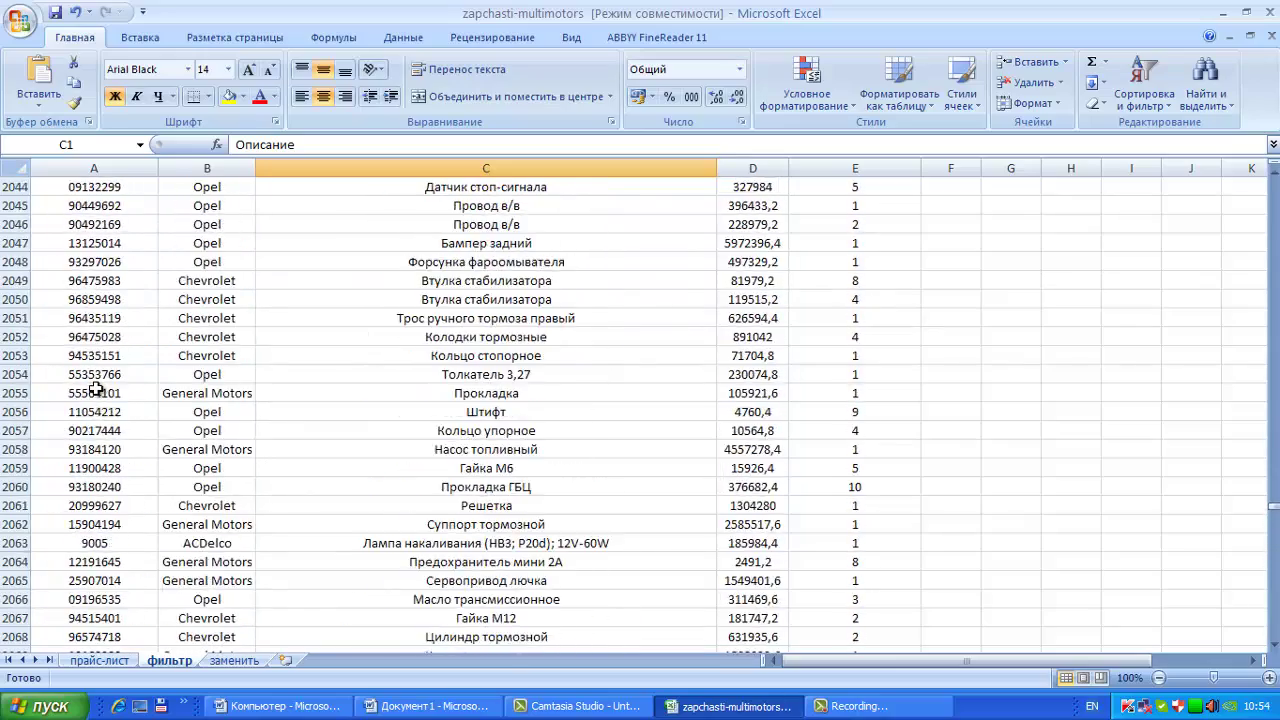
scroll(100, 385, "up", 14)
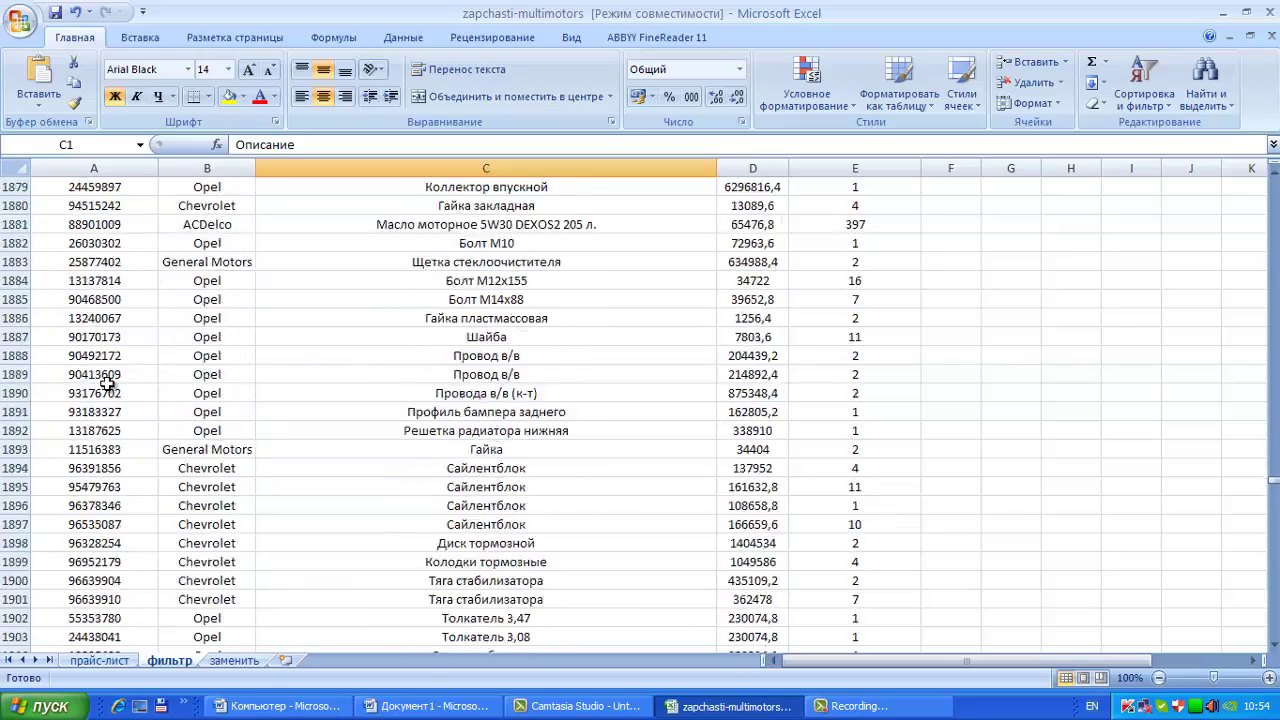
scroll(107, 383, "up", 20)
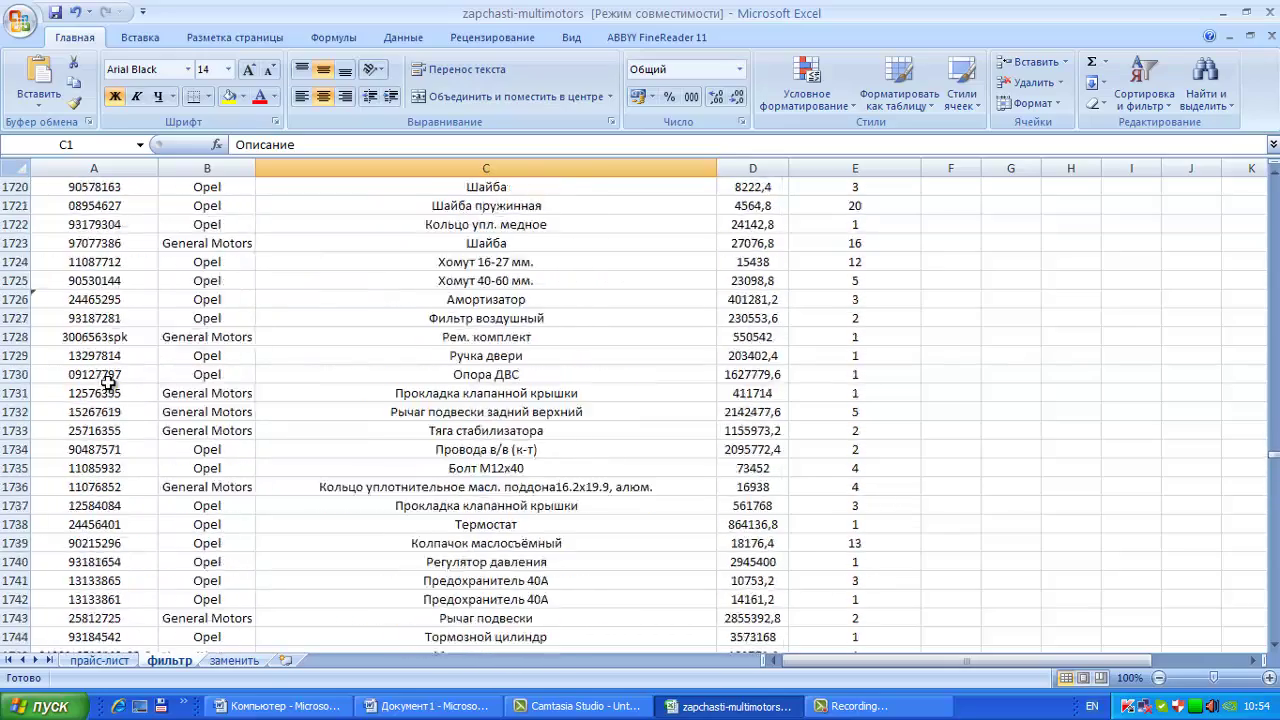
scroll(107, 383, "up", 20)
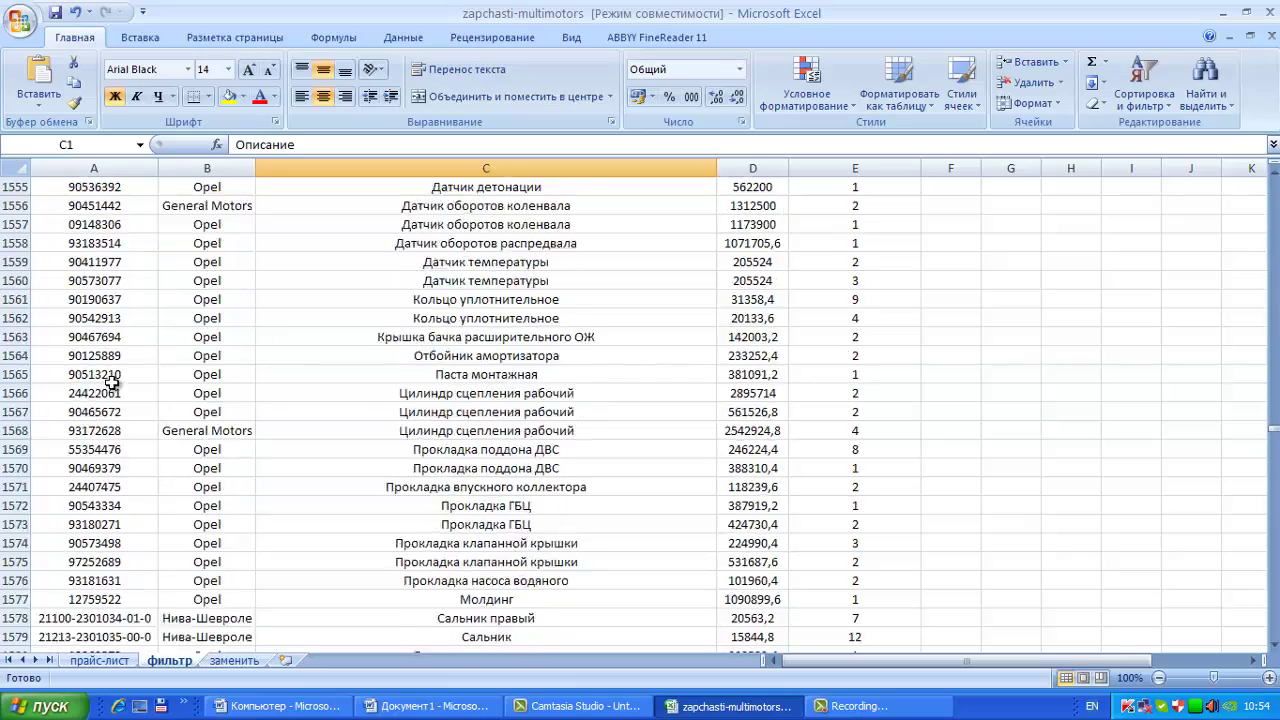
scroll(113, 380, "up", 20)
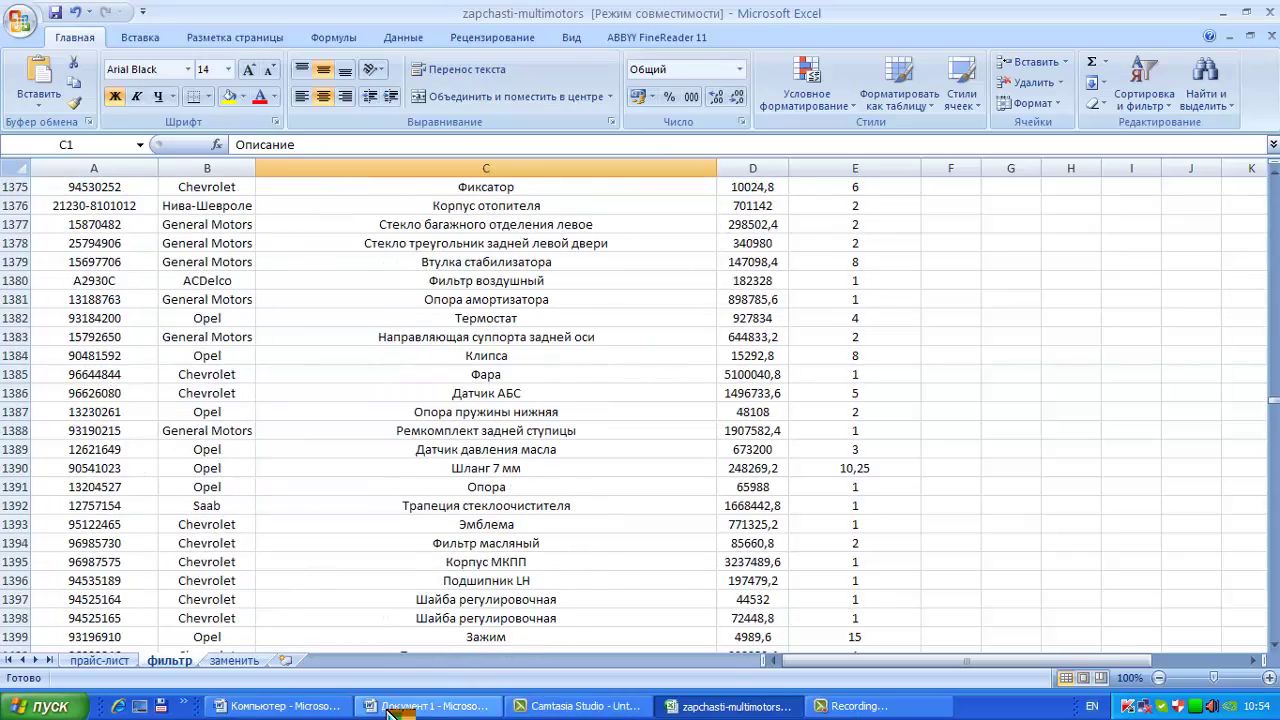
Switch to the Word document Документ1 to read its lesson topics and return to the Excel price list.
left_click(430, 706)
left_click(728, 706)
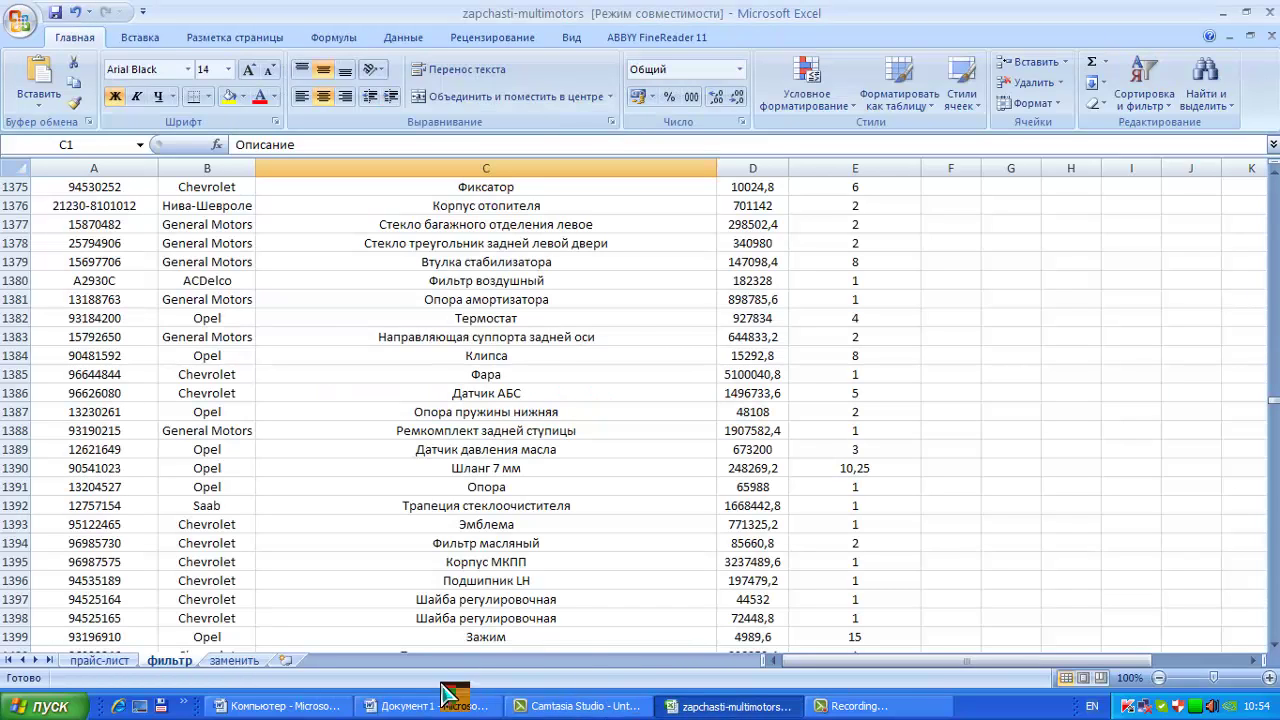
left_click(415, 708)
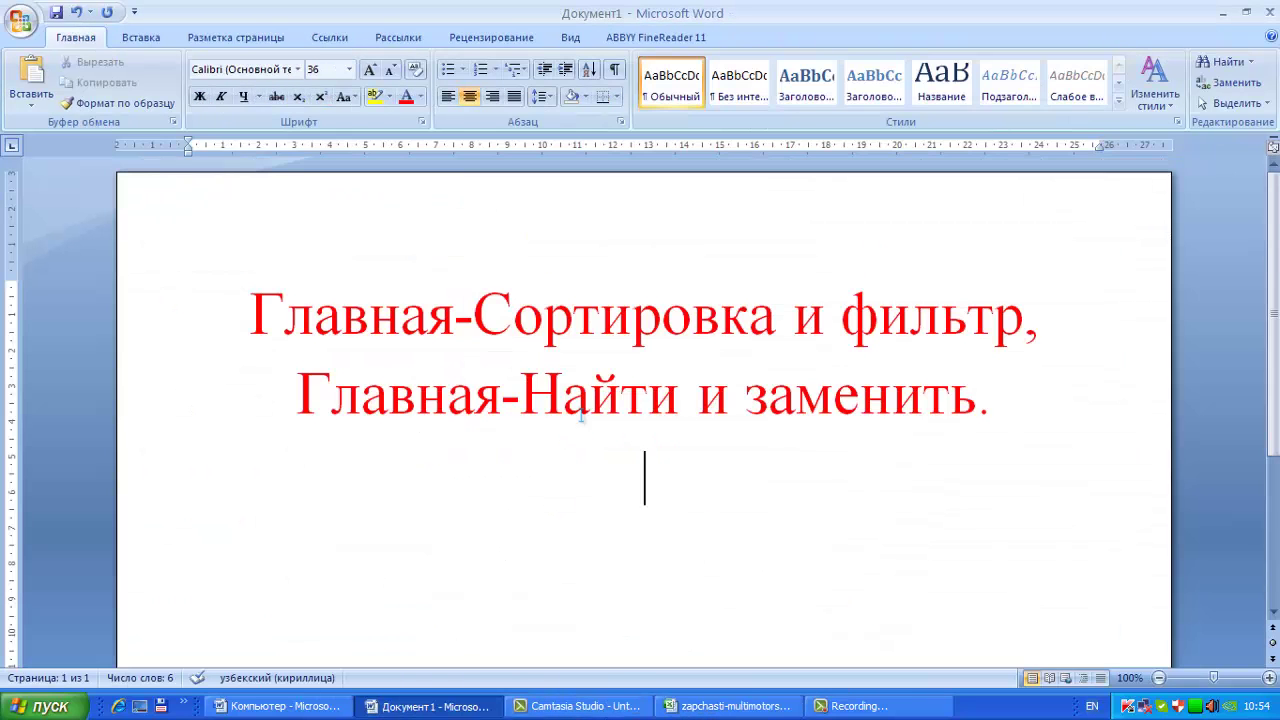
left_click(728, 706)
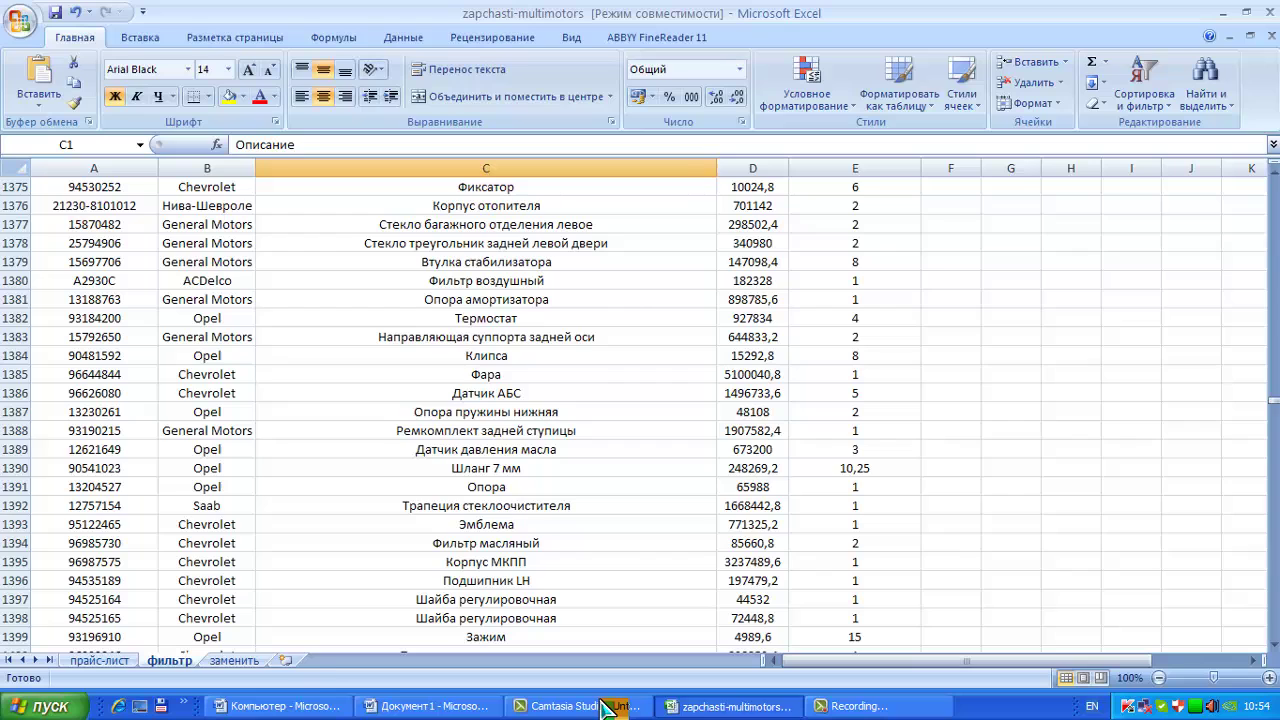
Open the заменить sheet and examine the brand names used in its Бренд column.
left_click(243, 662)
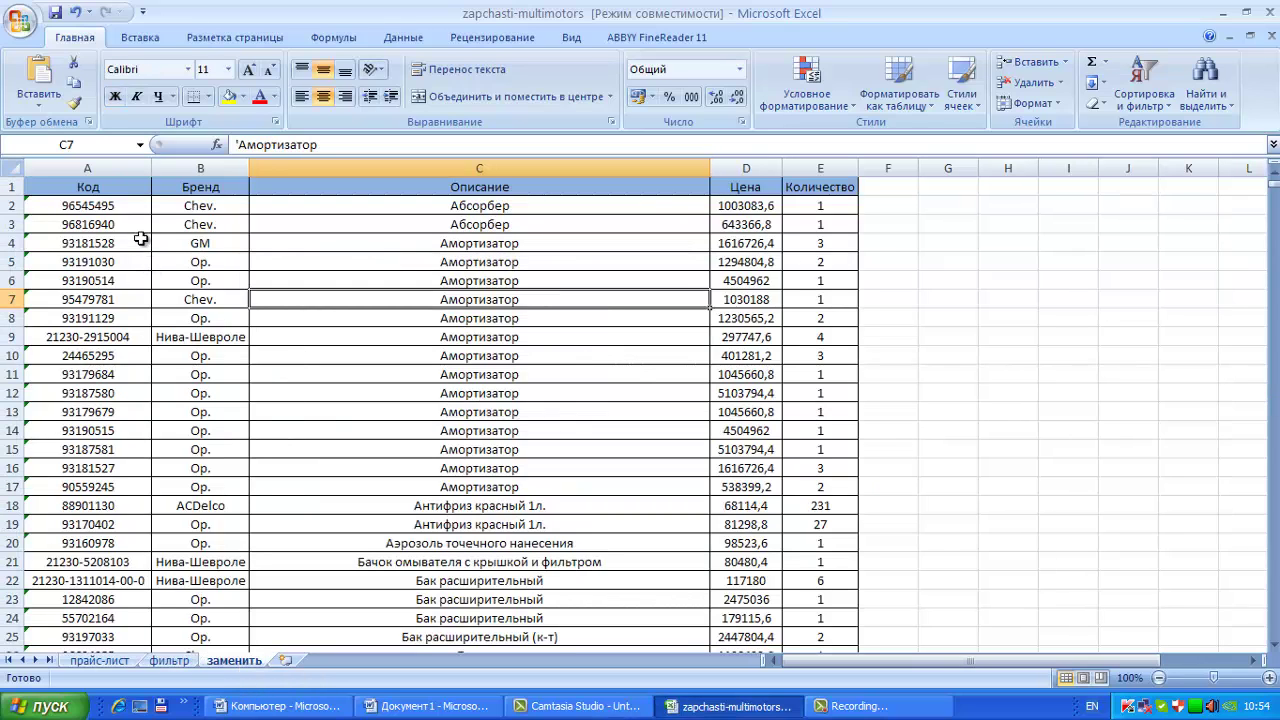
scroll(218, 255, "down", 1)
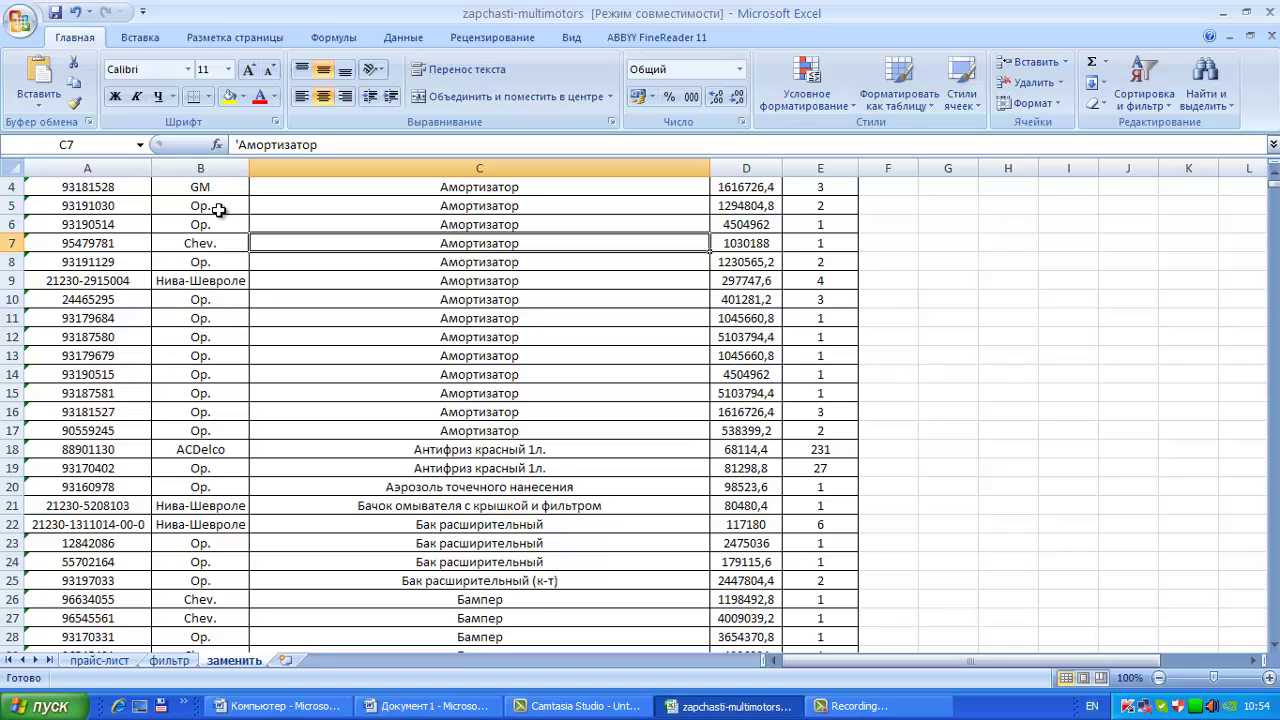
scroll(213, 195, "up", 1)
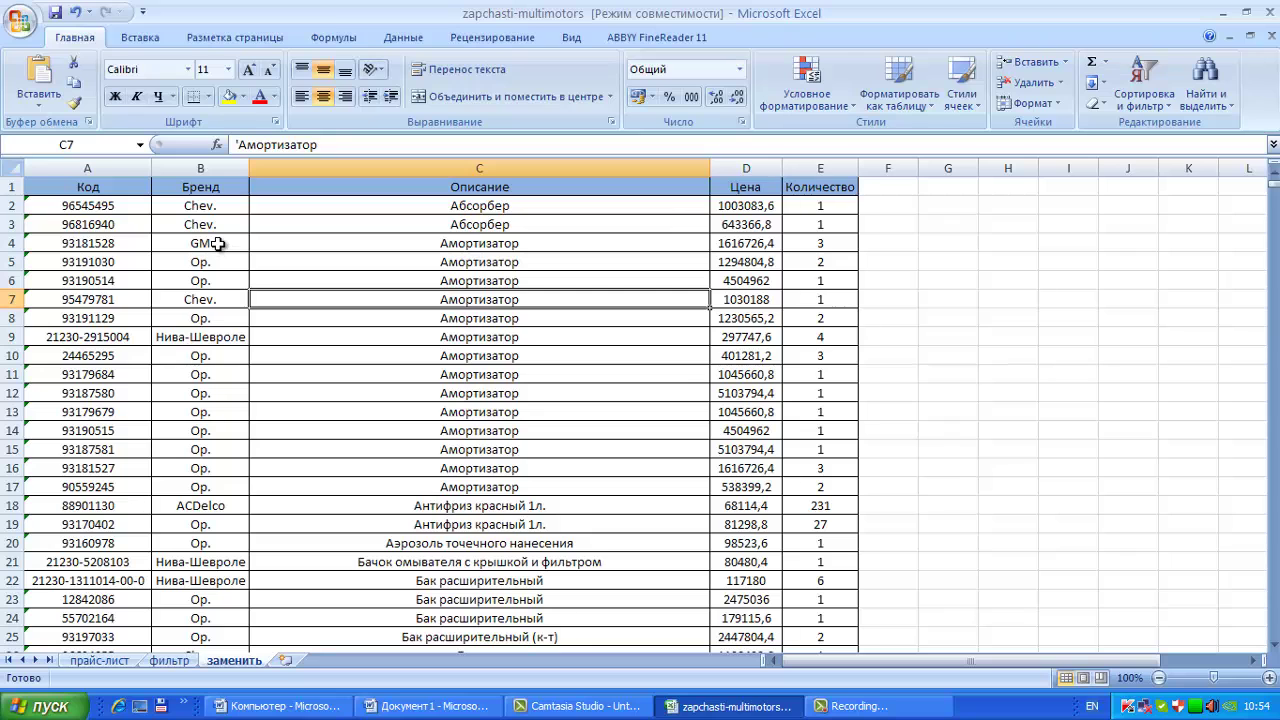
scroll(220, 468, "down", 4)
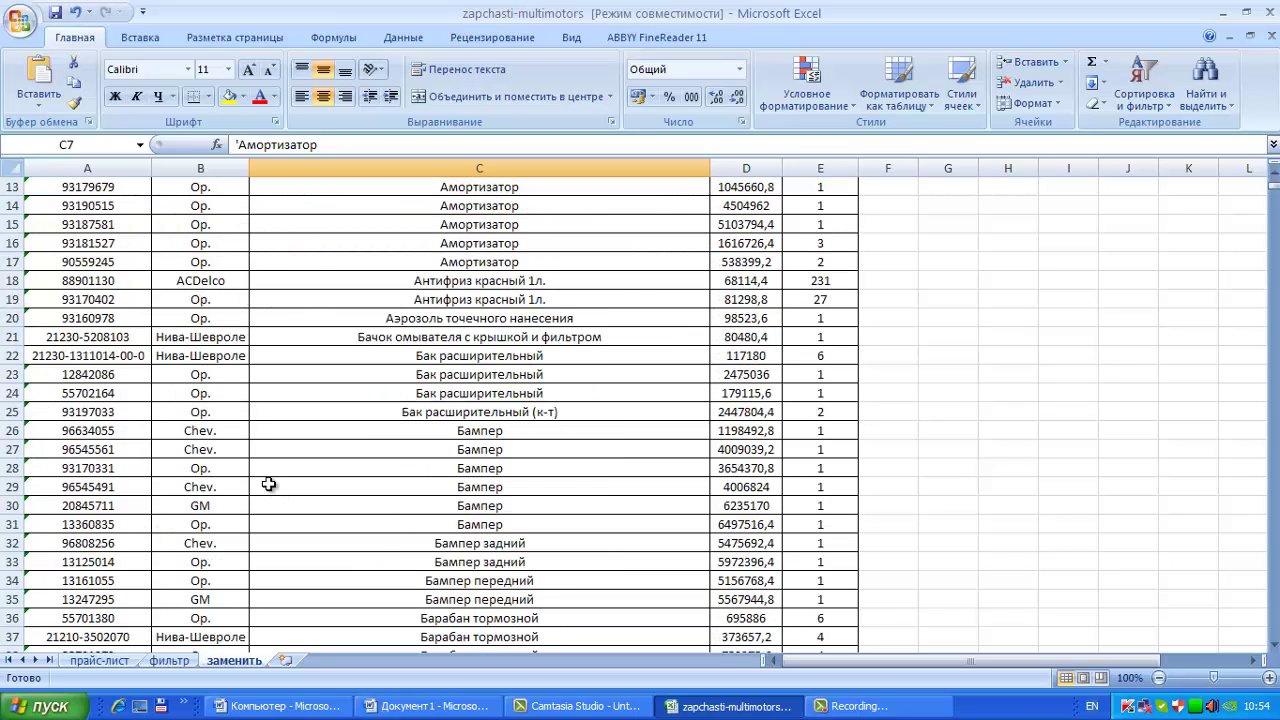
scroll(197, 424, "up", 4)
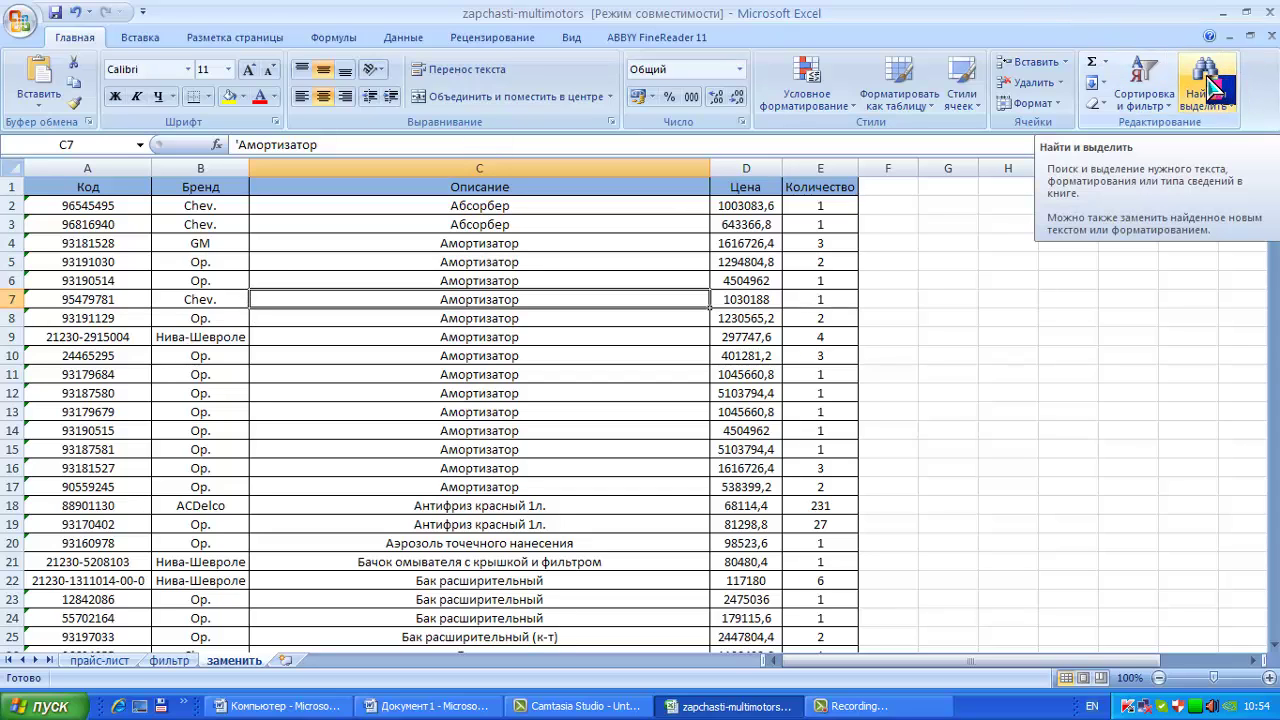
Find all cells containing Op. in the Бренд column and look through the list of matches.
left_click(202, 189)
left_click(200, 168)
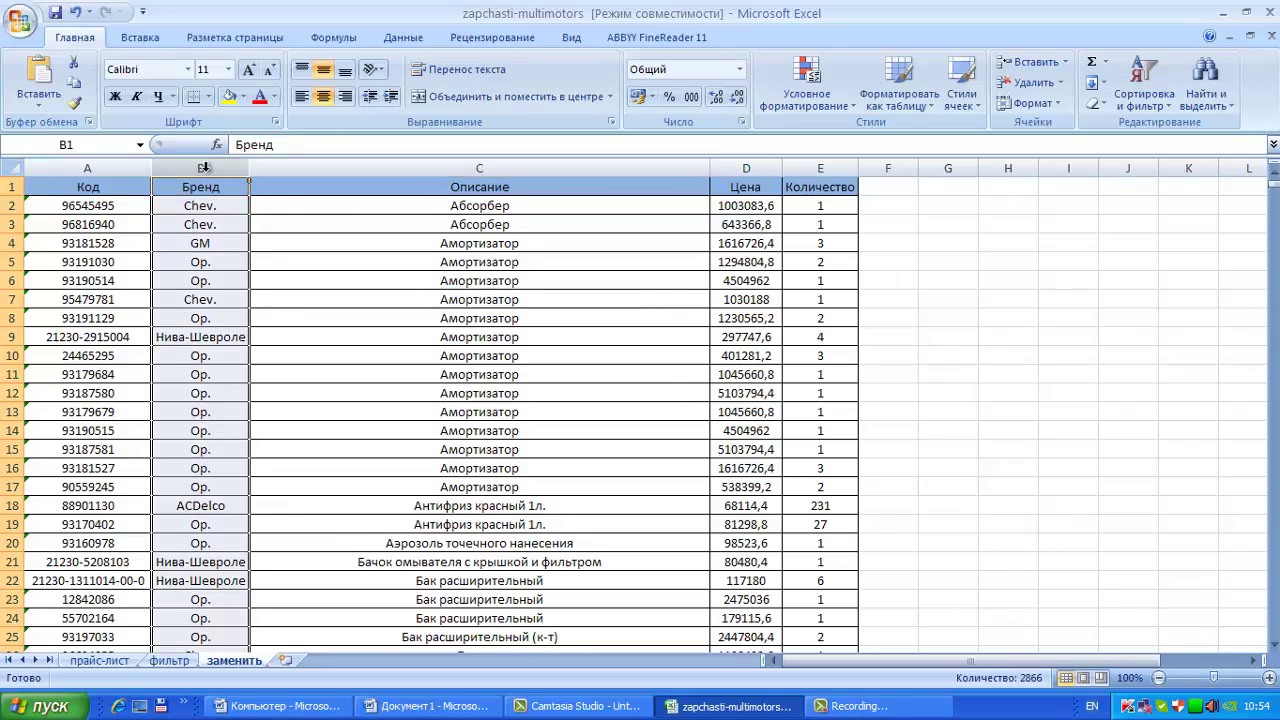
left_click(1232, 98)
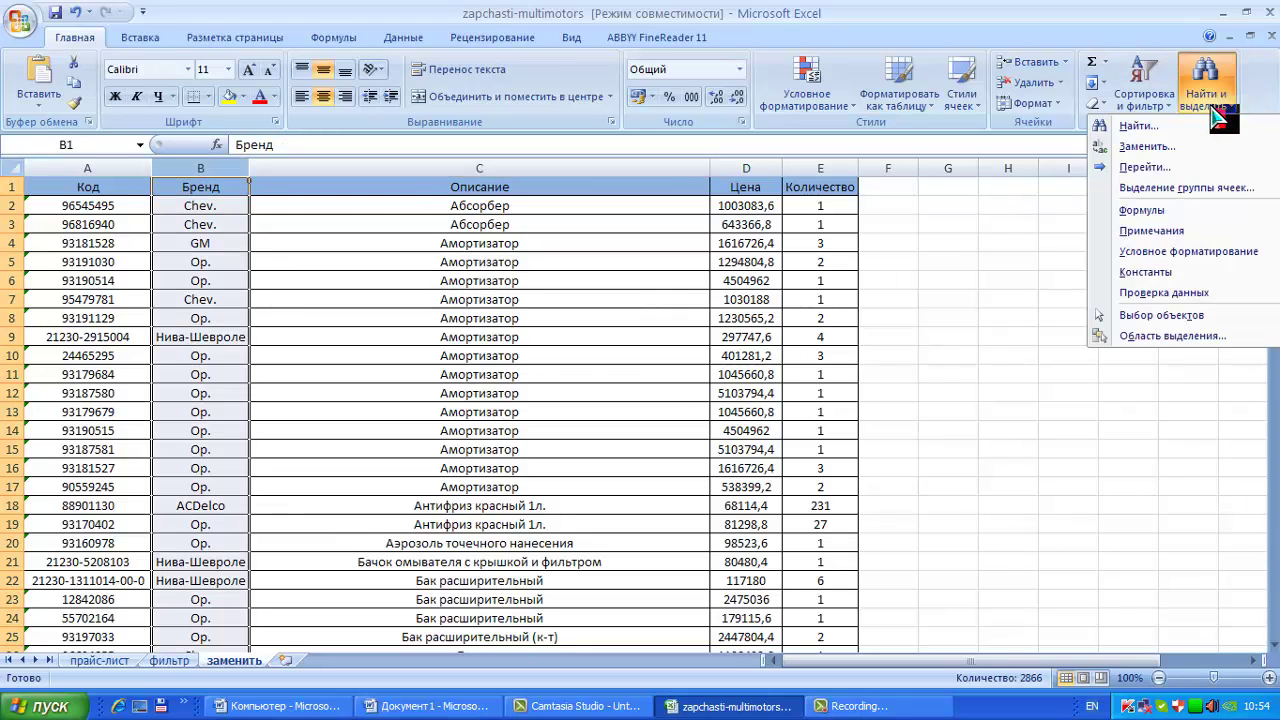
left_click(1140, 127)
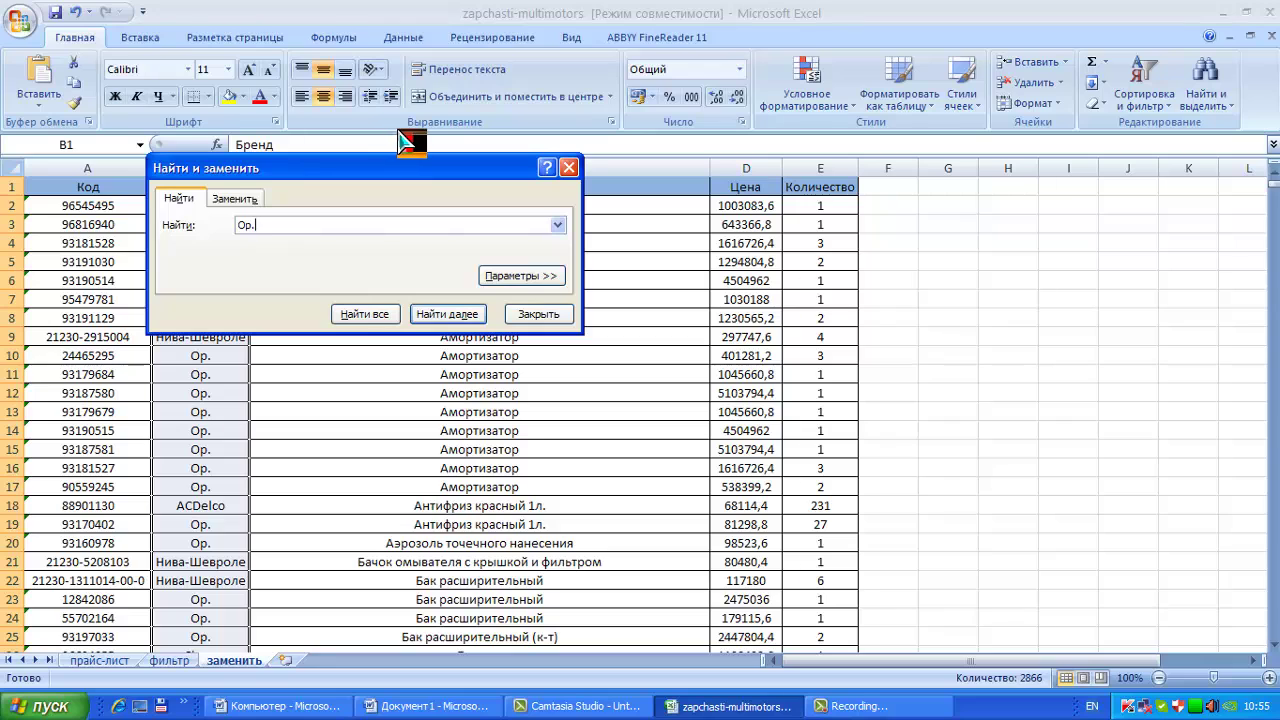
left_click(365, 315)
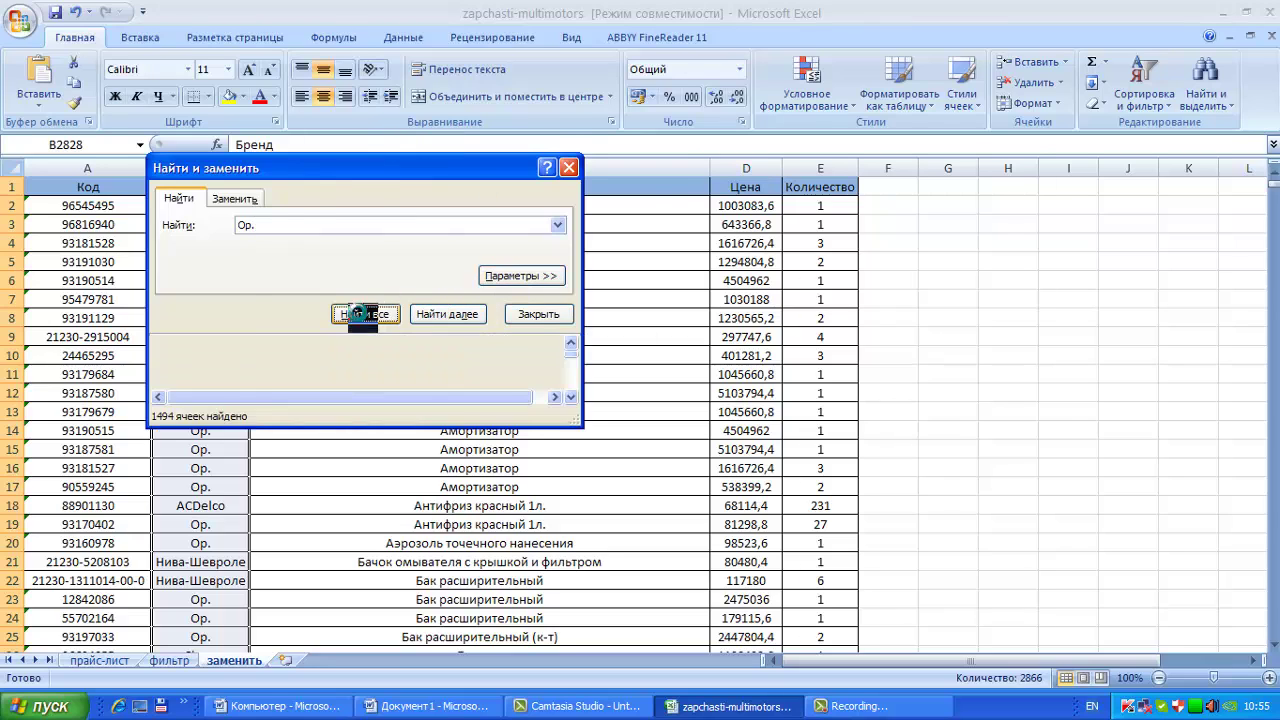
scroll(490, 350, "down", 20)
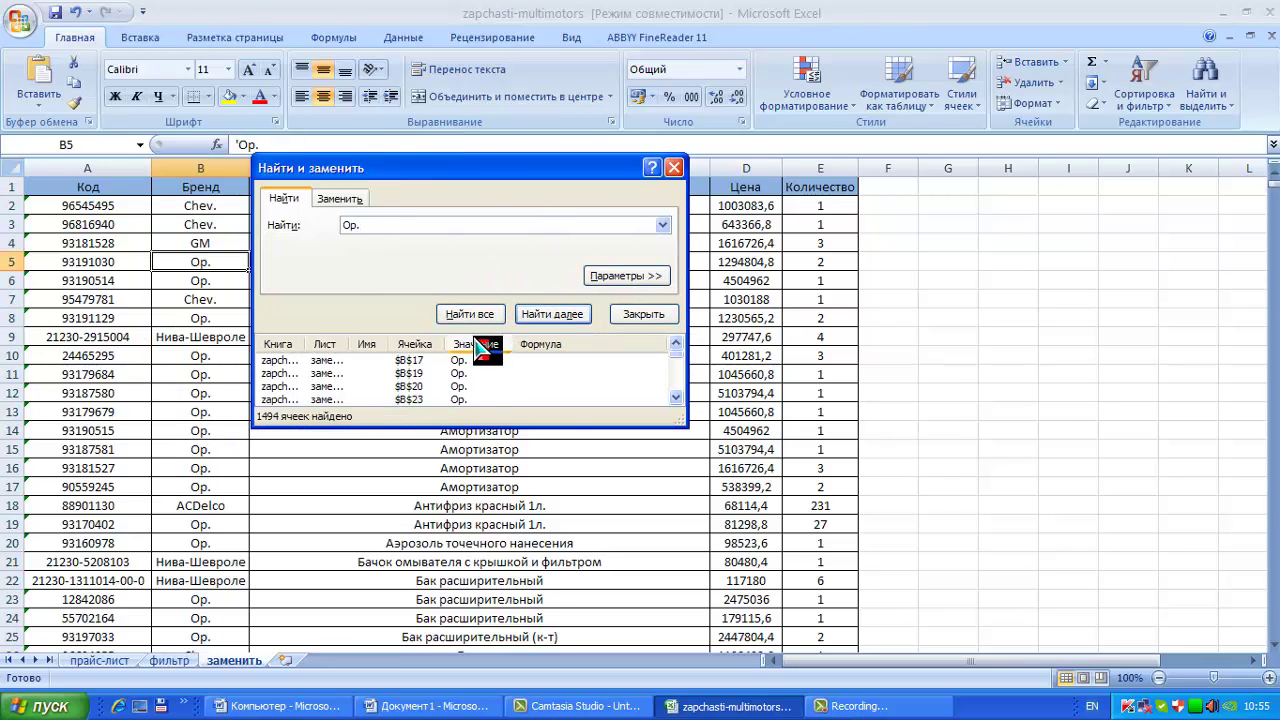
scroll(485, 347, "down", 6)
mouse_move(674, 357)
left_mouse_down()
mouse_move(680, 423)
mouse_move(672, 343)
left_mouse_up()
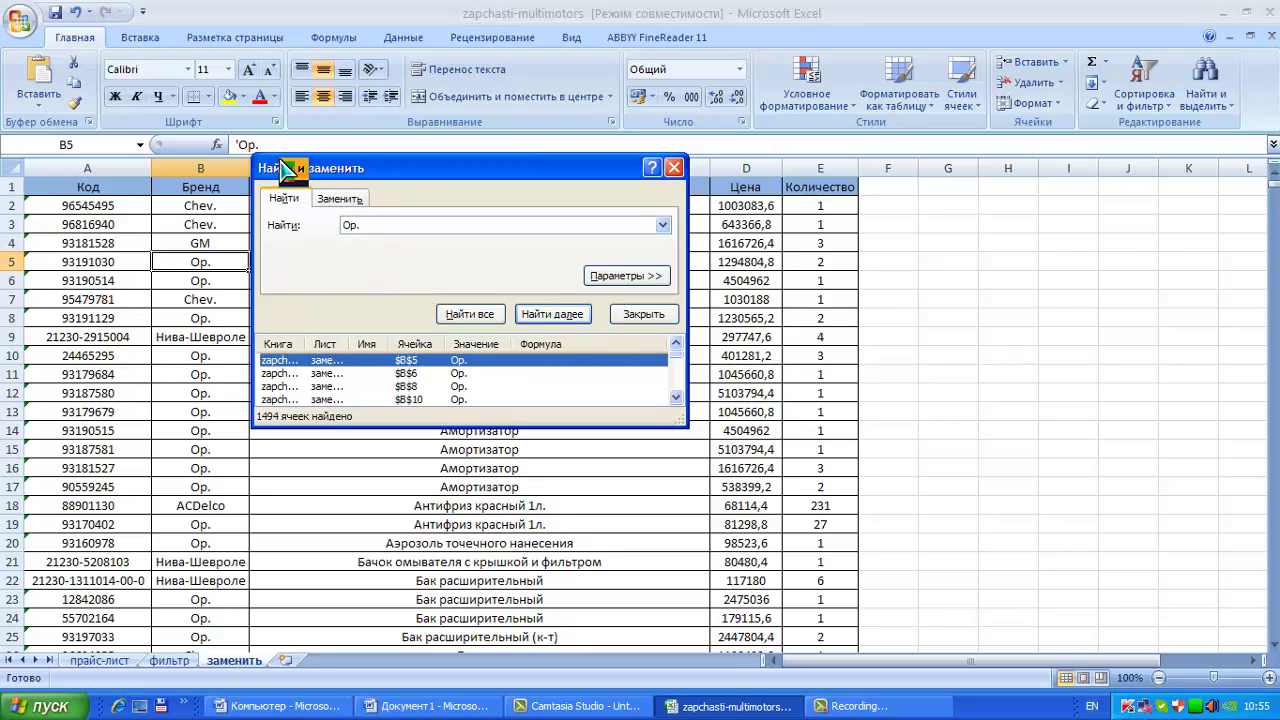
Replace Op. with Opel in cell B5 and in all remaining matches on the заменить sheet, and close Find and Replace.
left_click(340, 202)
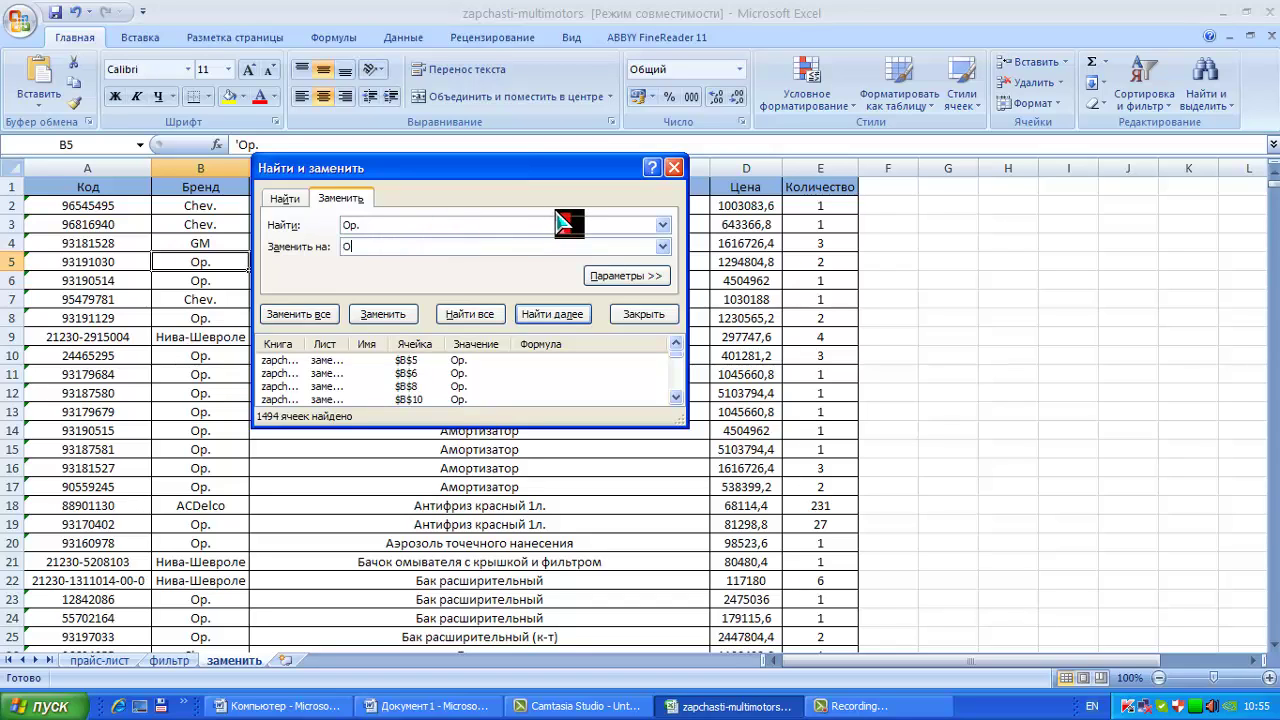
type("Opel")
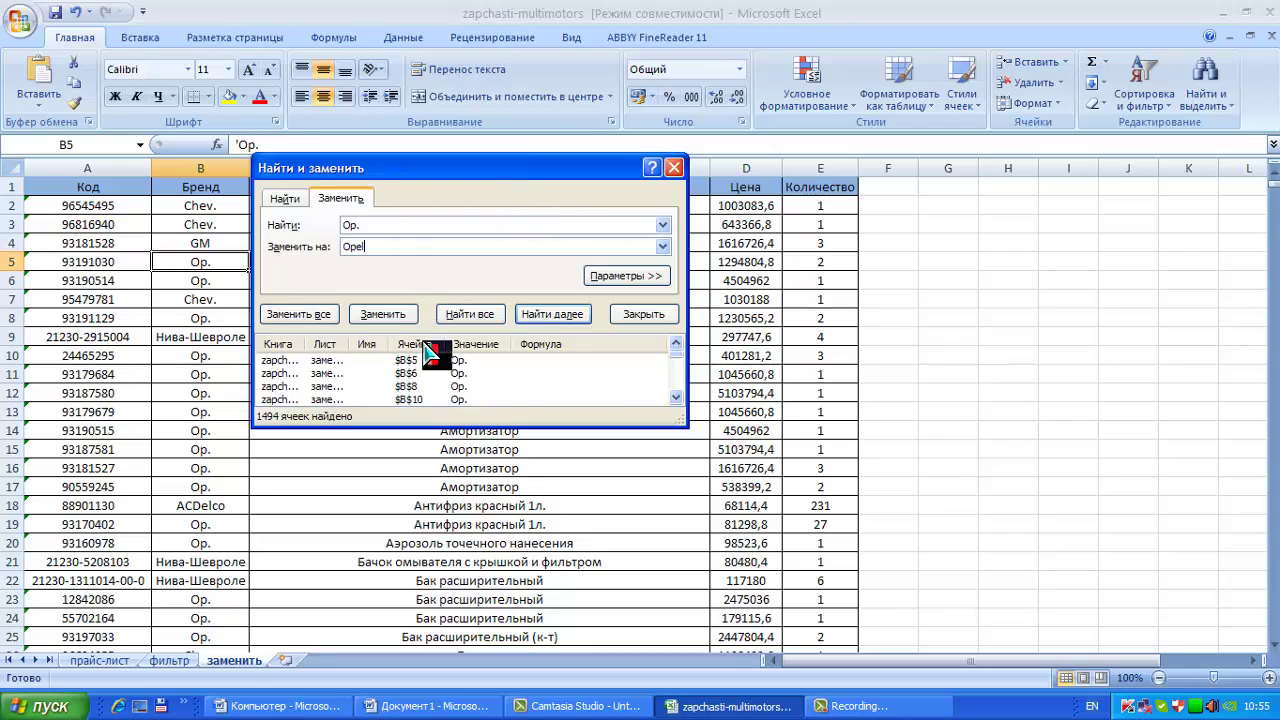
left_click(334, 362)
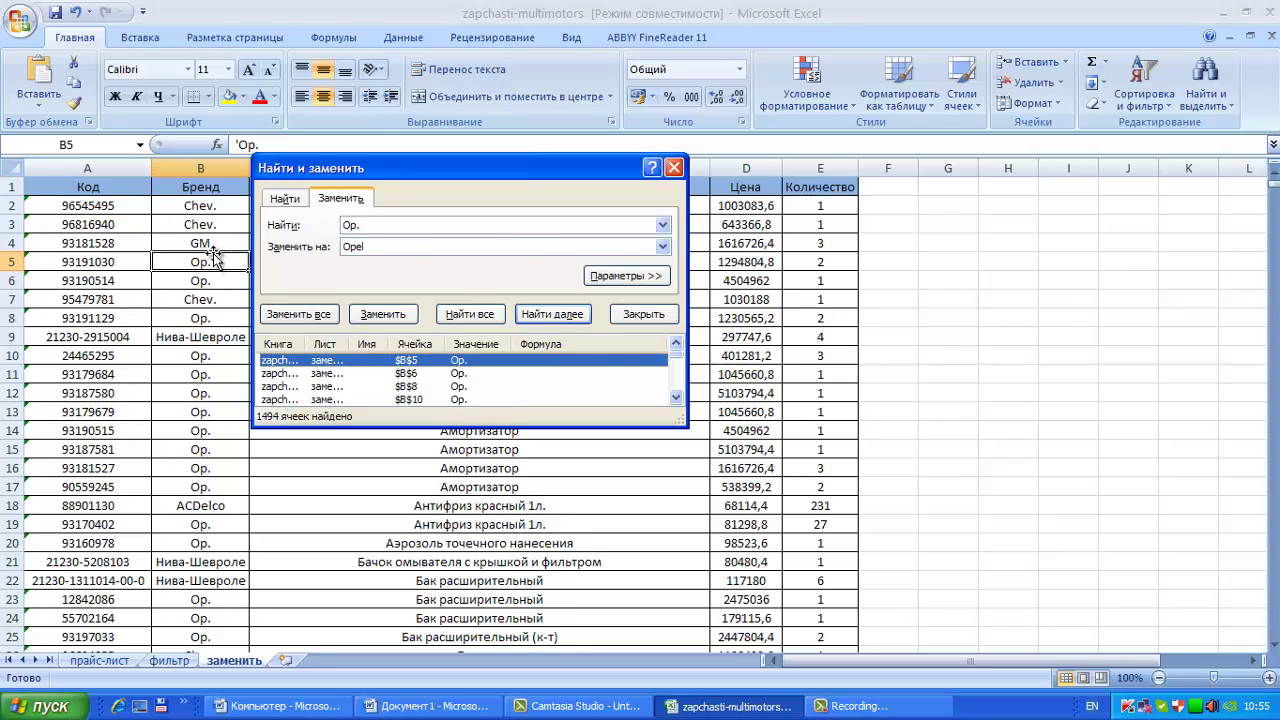
left_click(383, 314)
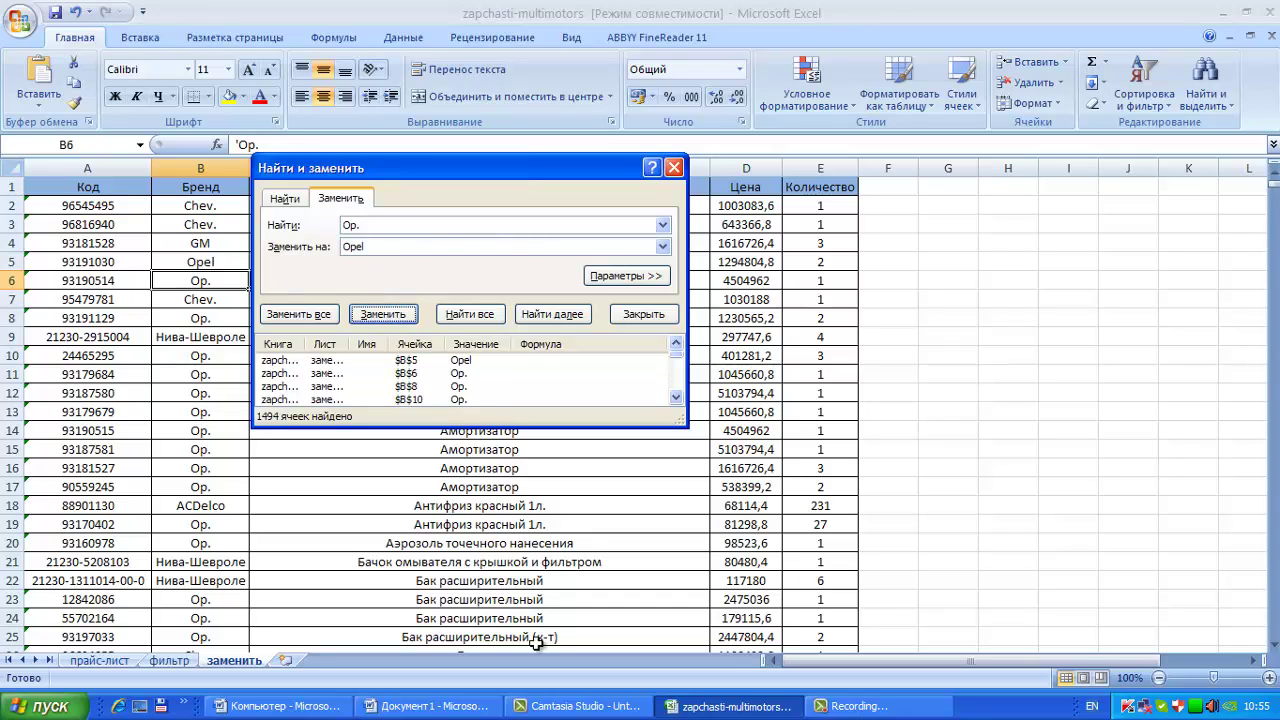
left_click(297, 315)
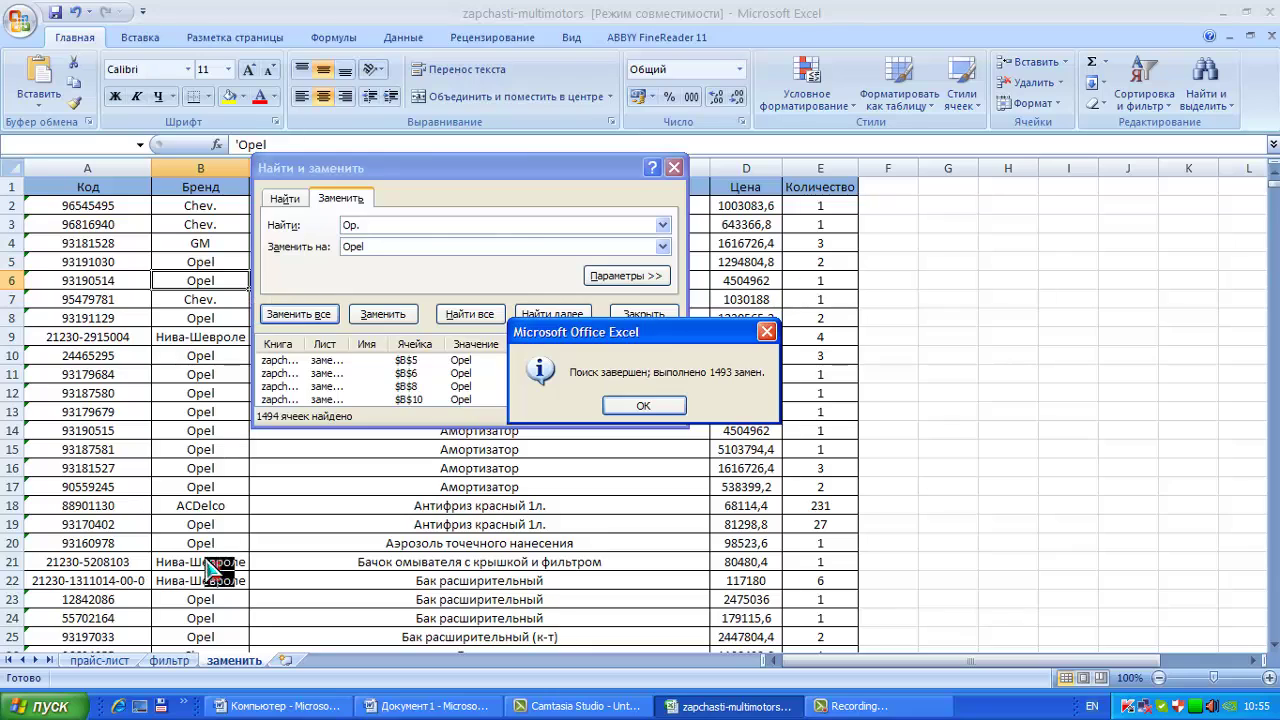
left_click(632, 408)
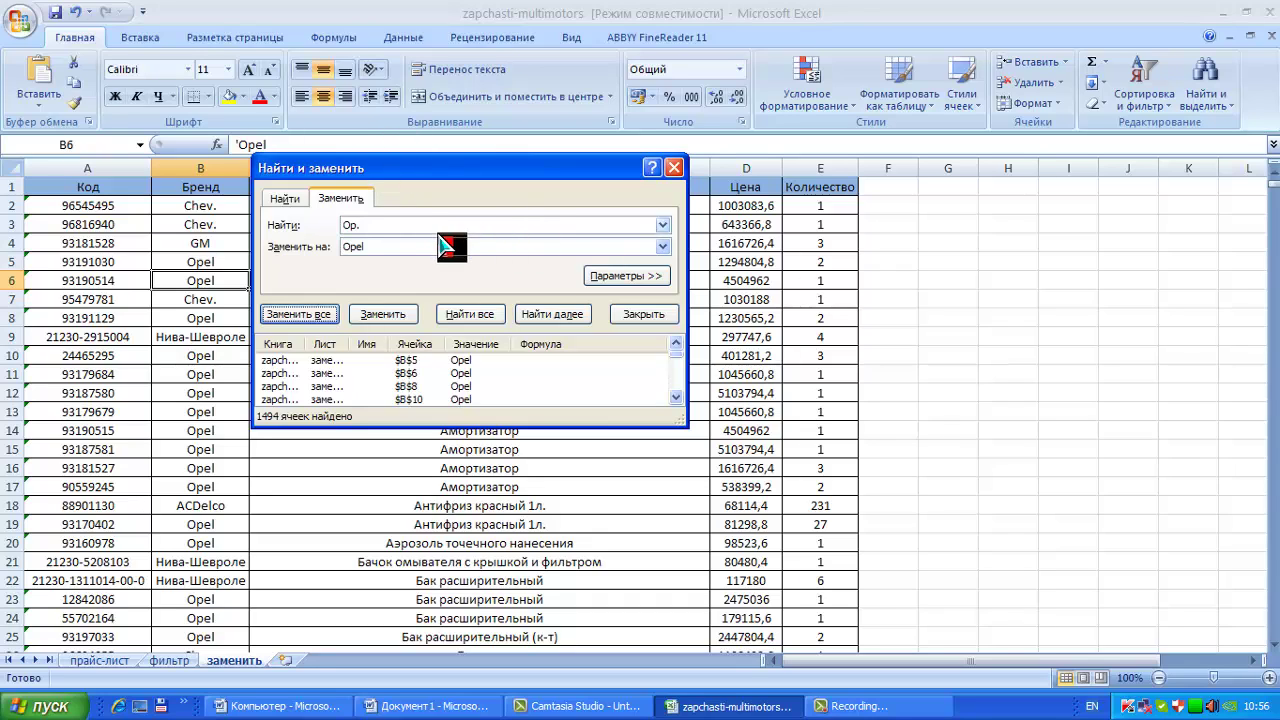
left_click(284, 199)
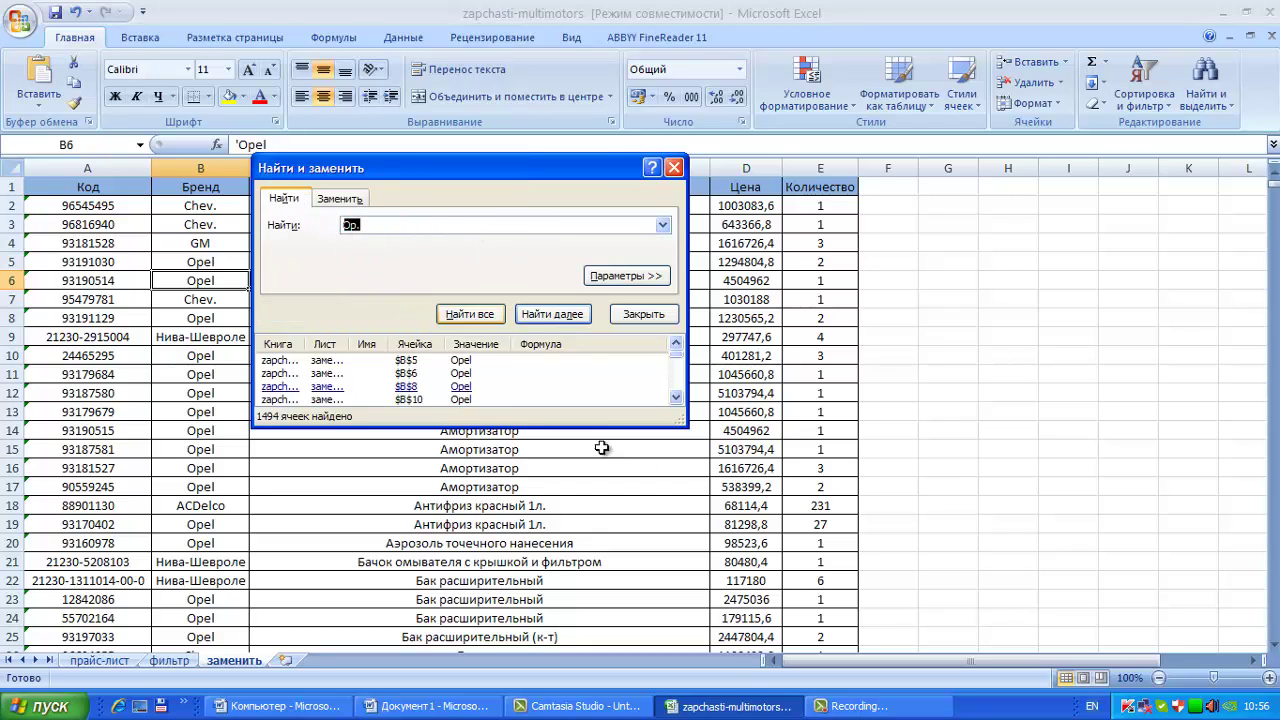
left_click(675, 168)
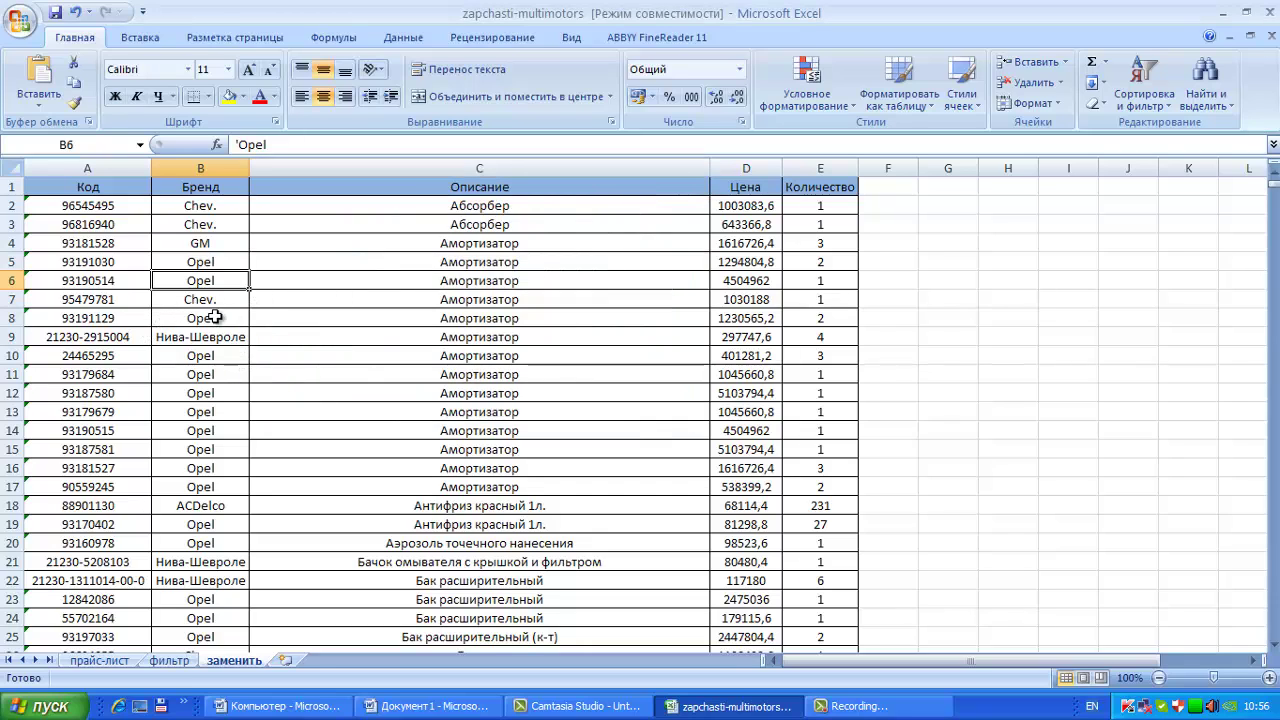
Find all cells containing Chev. in the Бренд column and look through the list of matches.
left_click(1205, 85)
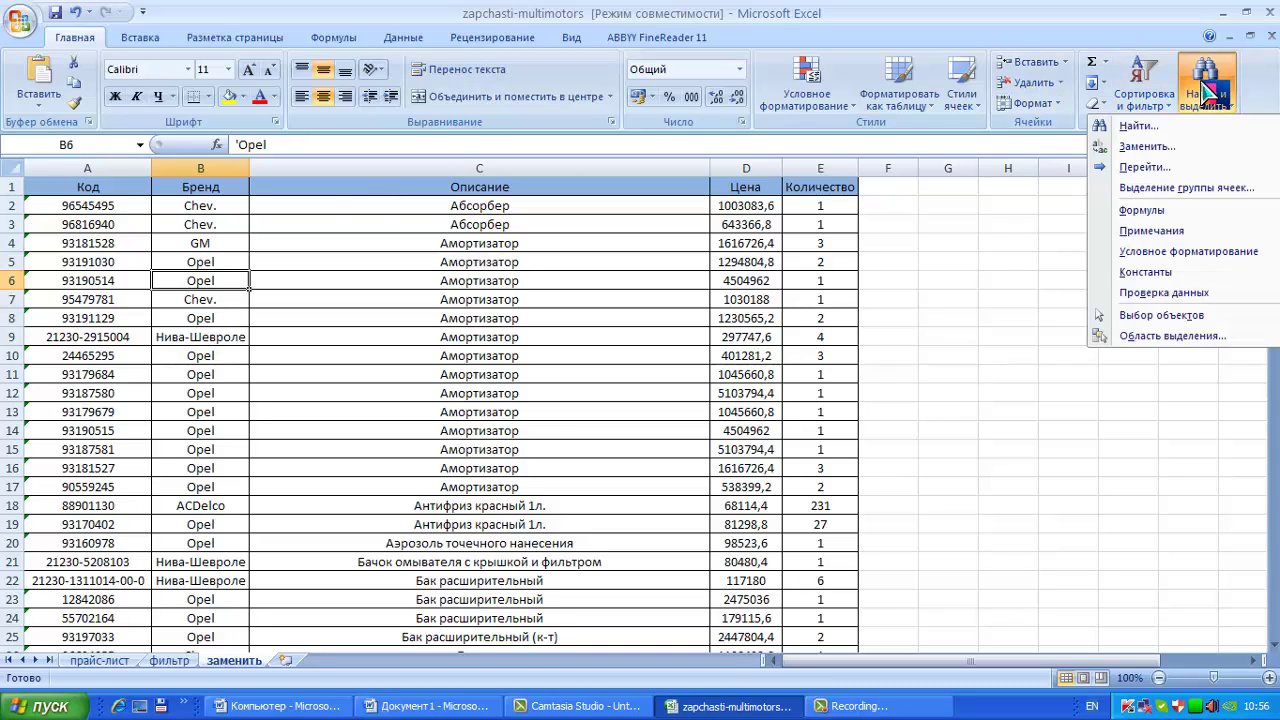
left_click(1172, 128)
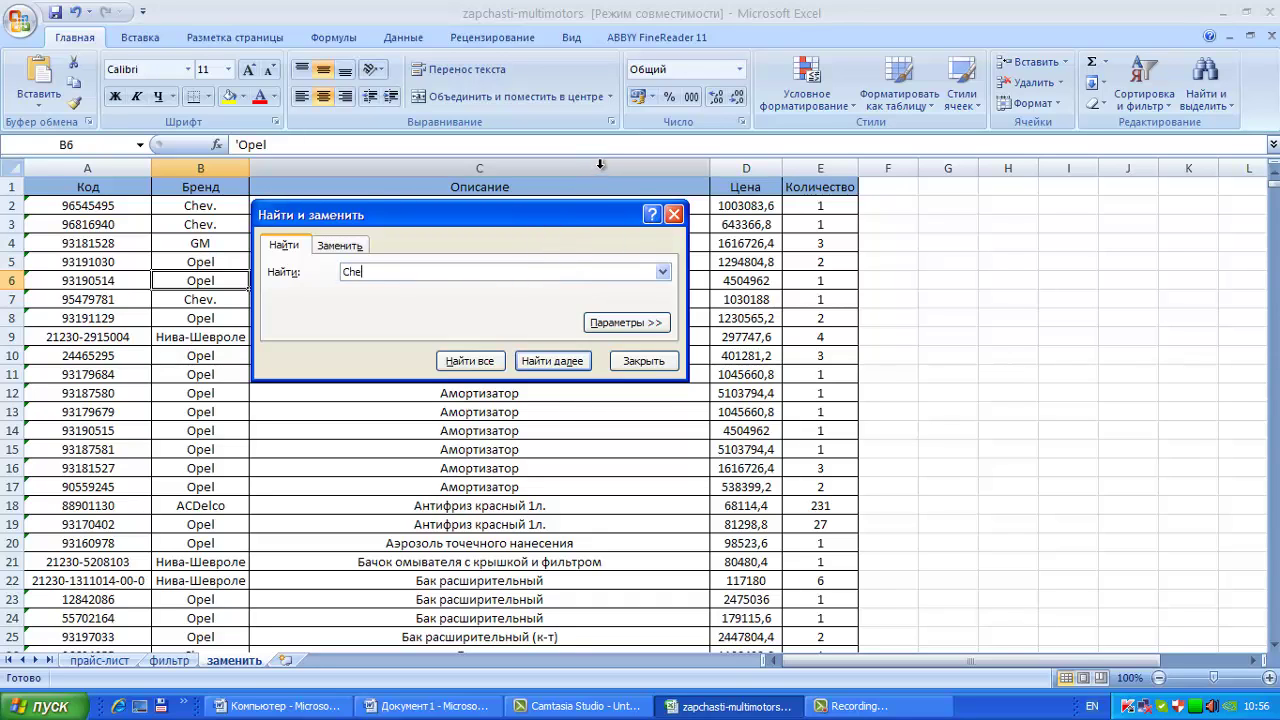
type("v.")
left_click(478, 362)
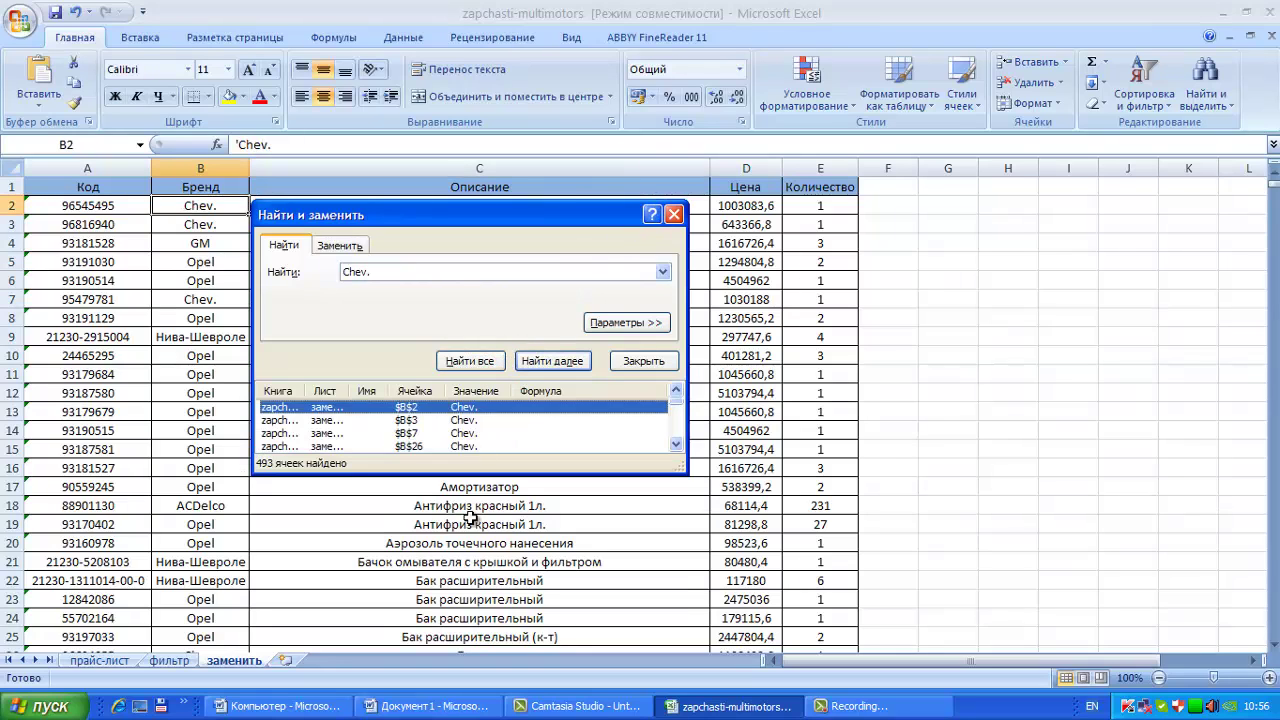
scroll(463, 443, "down", 15)
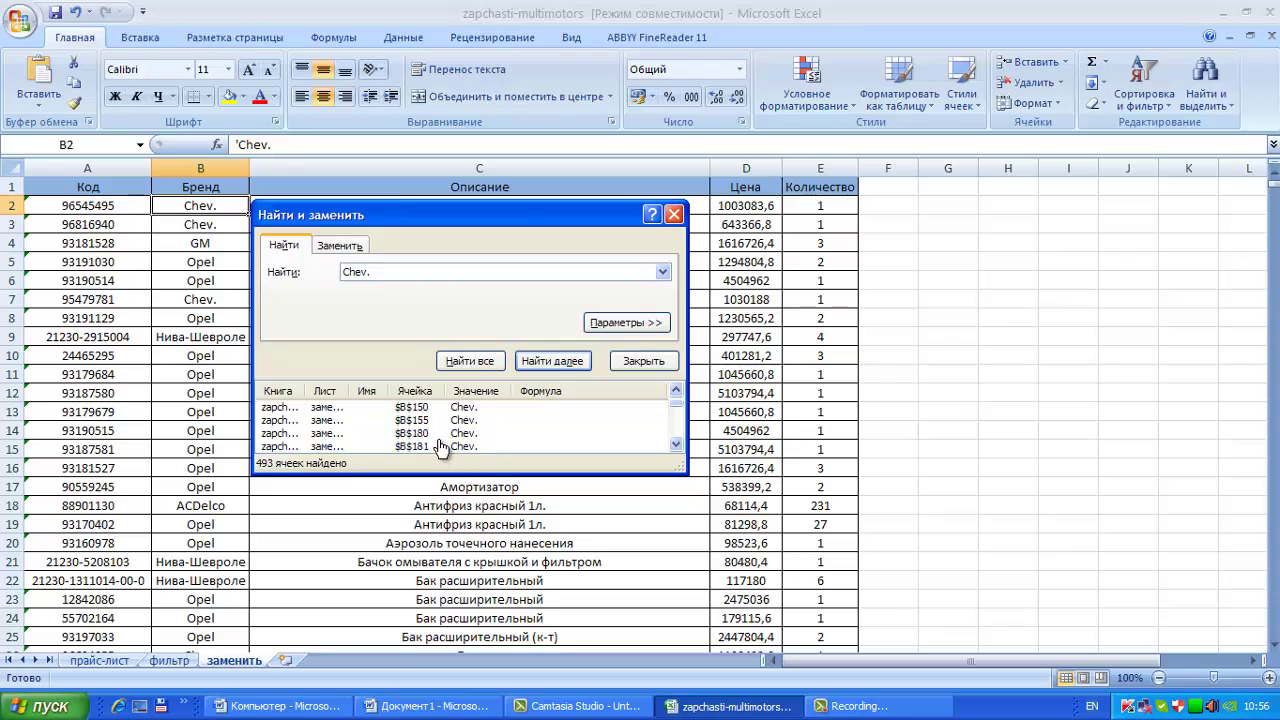
left_click(469, 361)
Replace Chev. with Chevrolet one match at a time in cells B2, B3, B7 and B26.
left_click(338, 246)
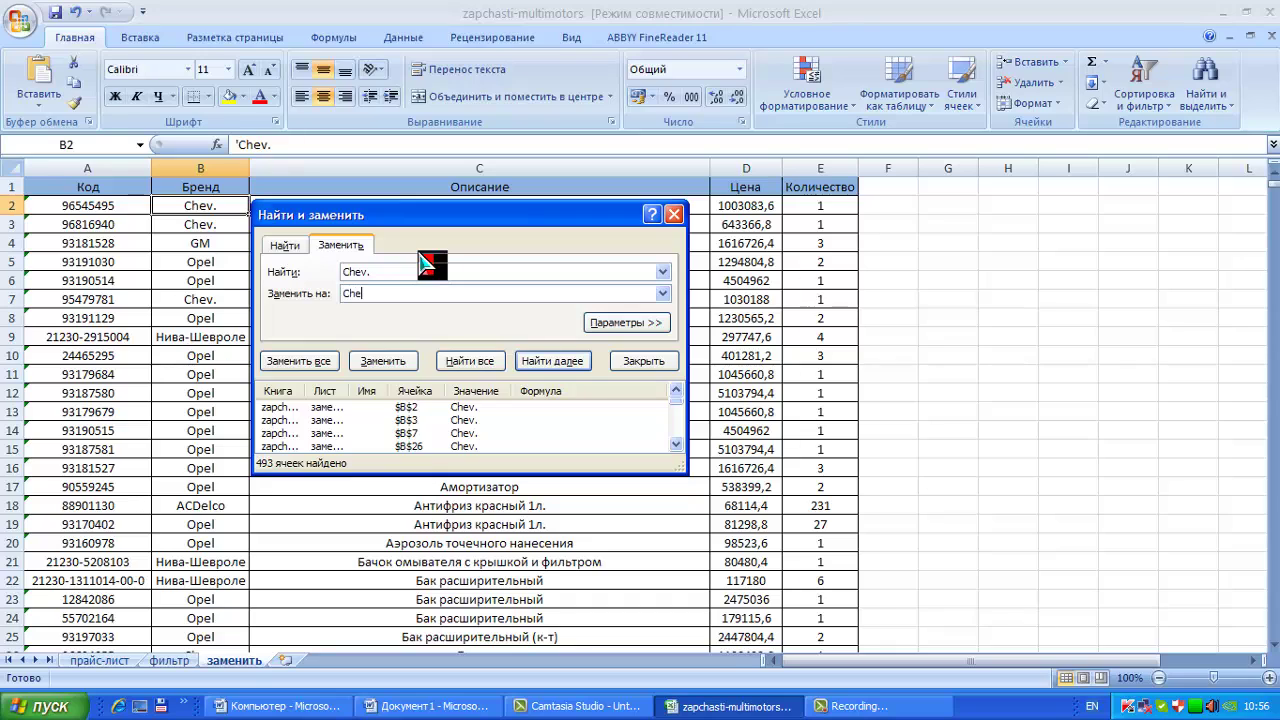
type("ra")
type("et")
left_click(340, 411)
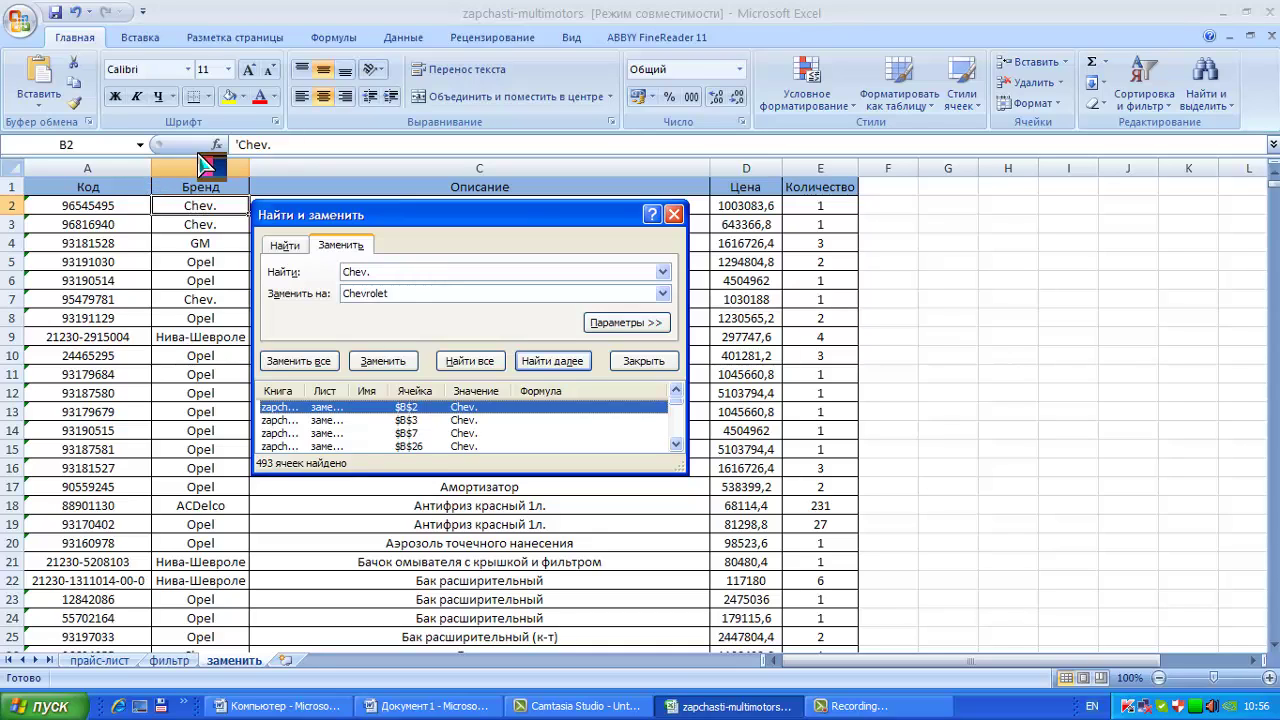
left_click(381, 362)
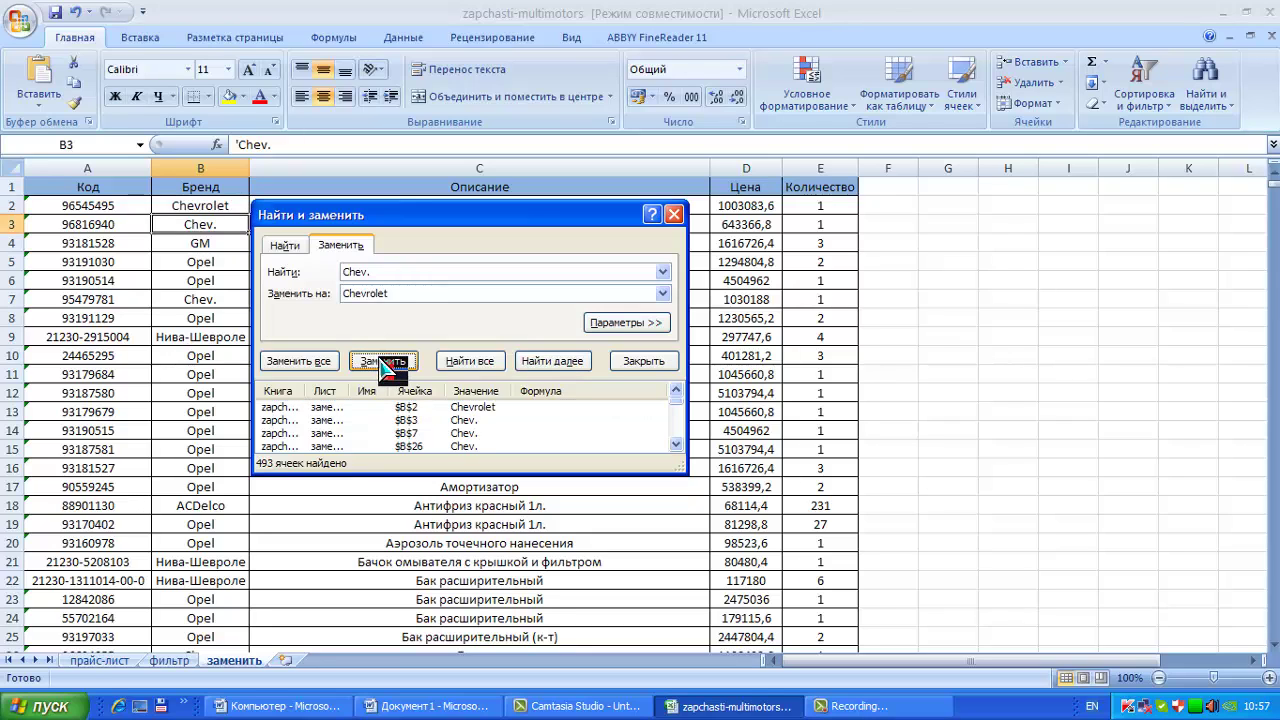
left_click(384, 366)
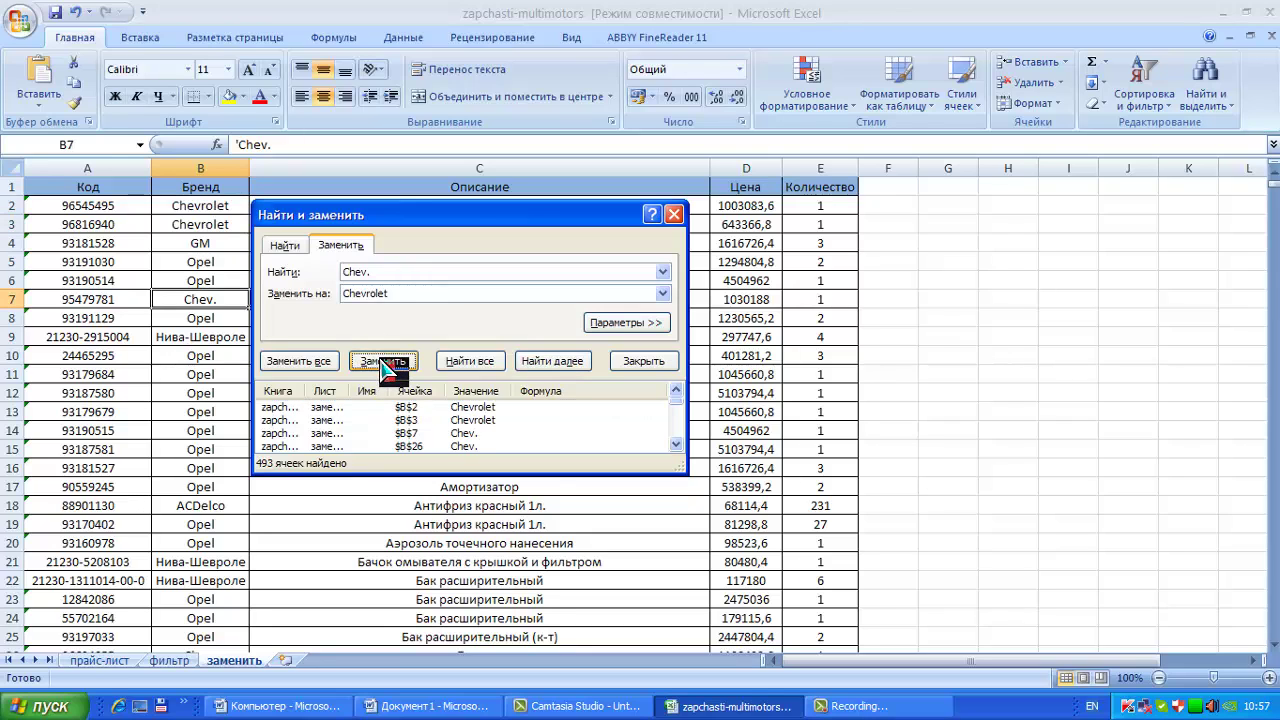
left_click(384, 367)
left_click(385, 366)
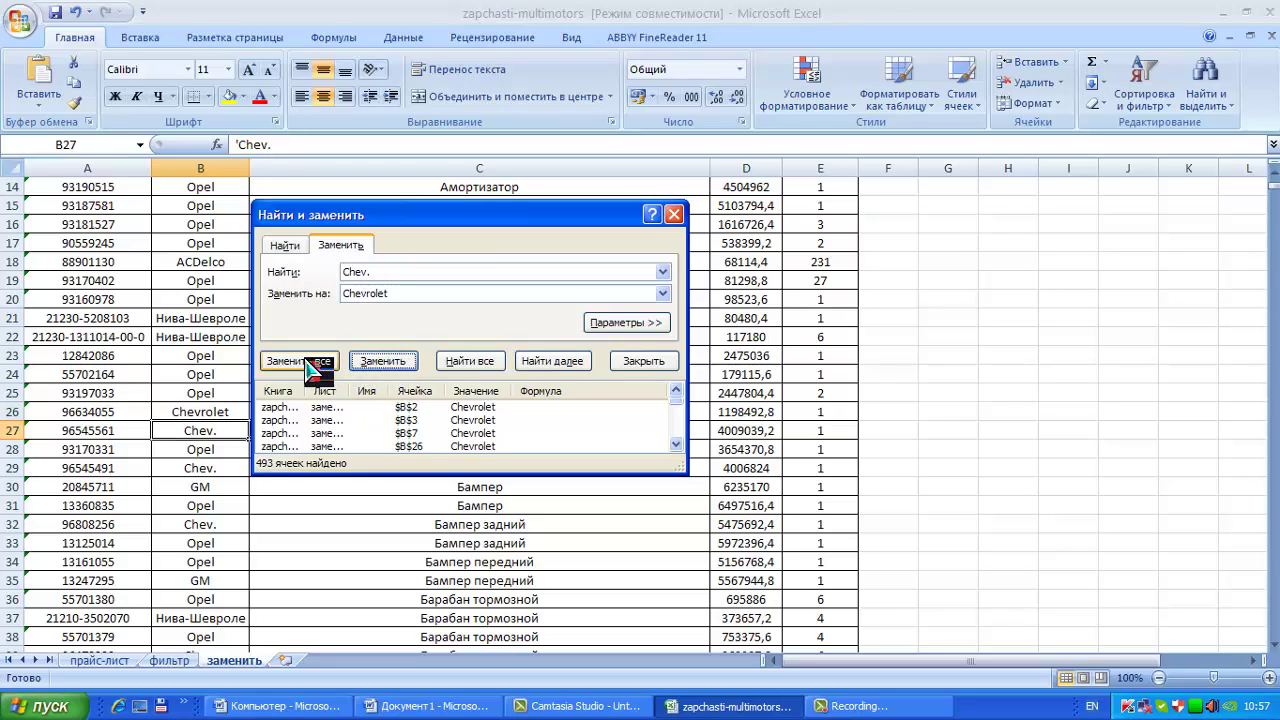
Replace all remaining Chev. entries with Chevrolet at once and close Find and Replace.
left_click(308, 363)
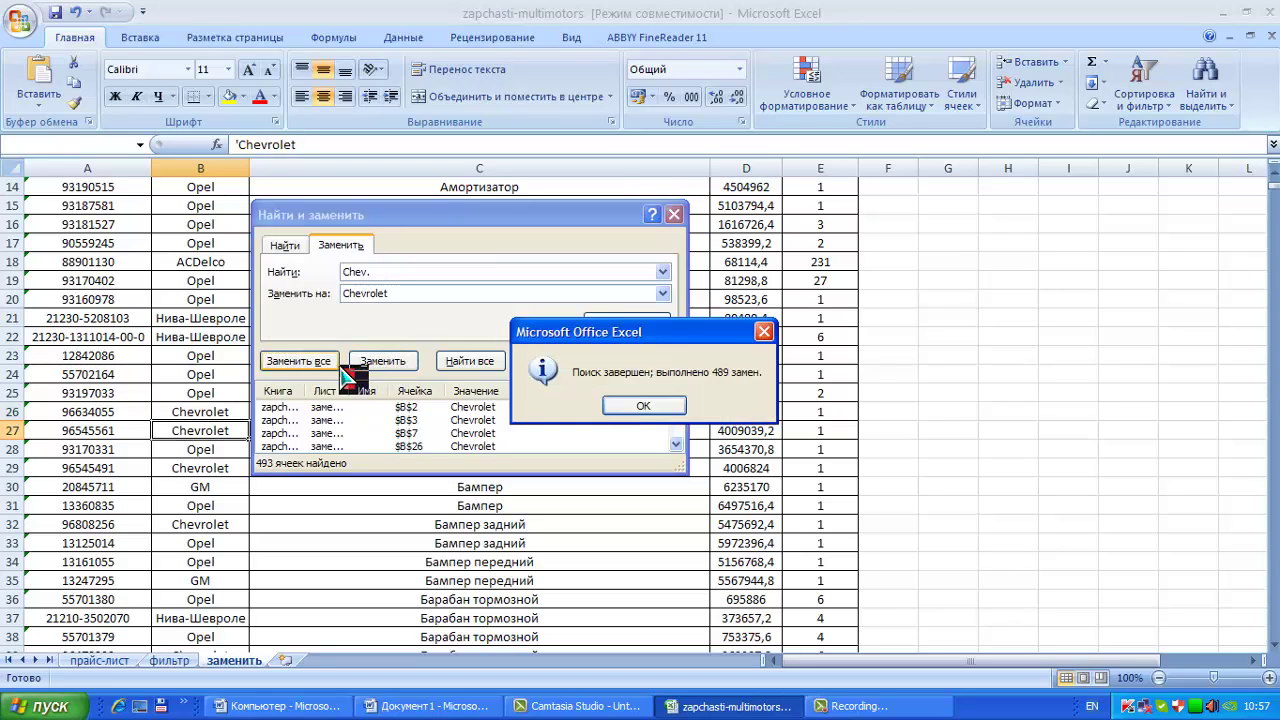
left_click(630, 410)
left_click(622, 408)
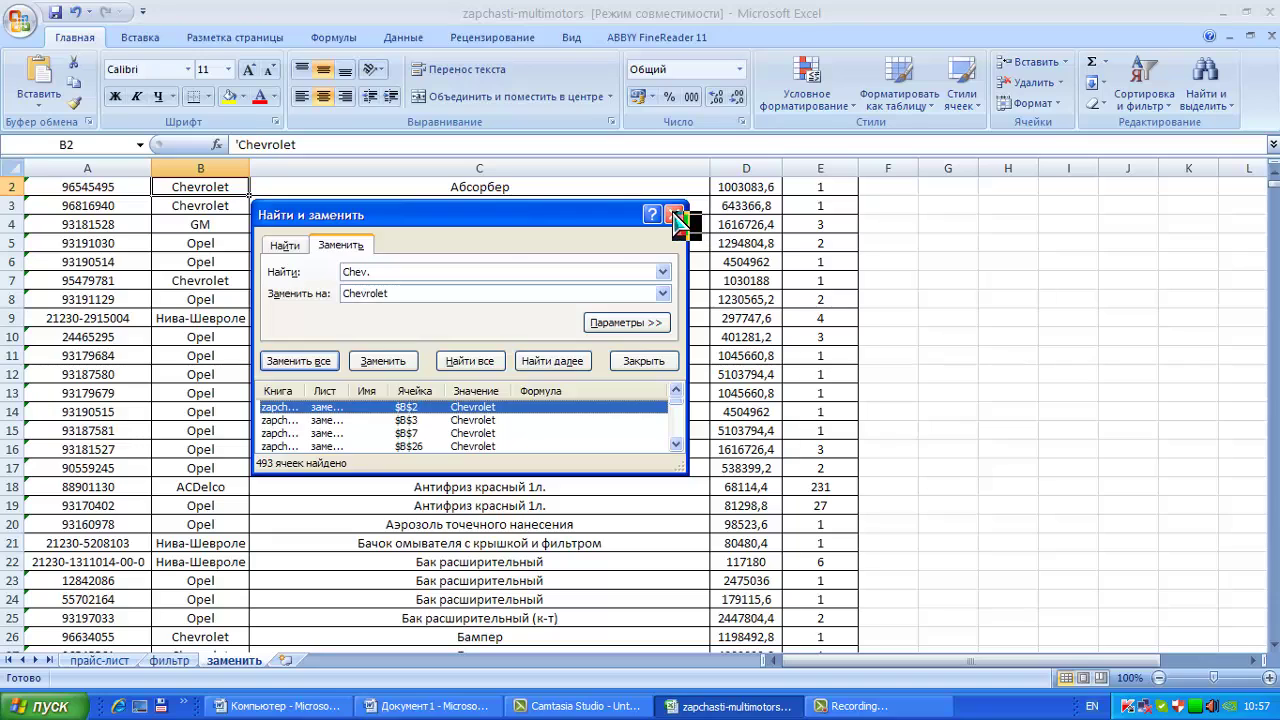
left_click(677, 215)
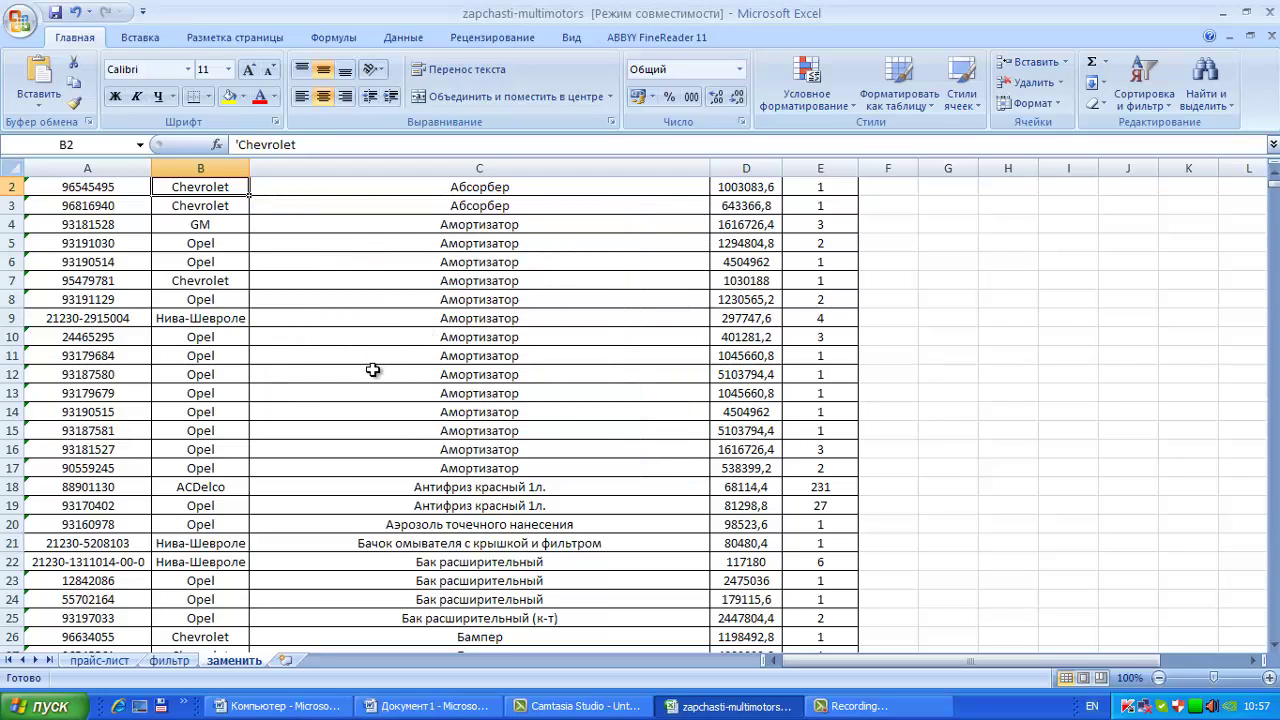
scroll(285, 387, "up", 1)
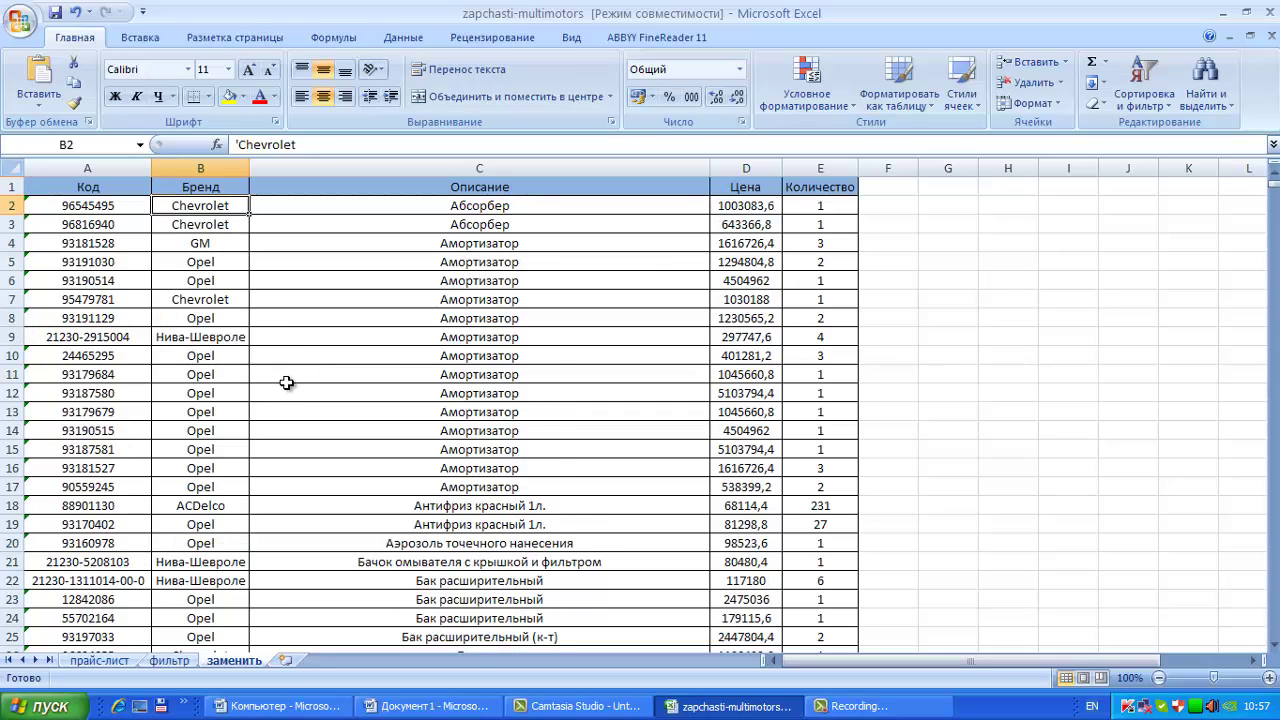
Find all cells containing GM in the Бренд column and look through the list of matches.
left_click(202, 244)
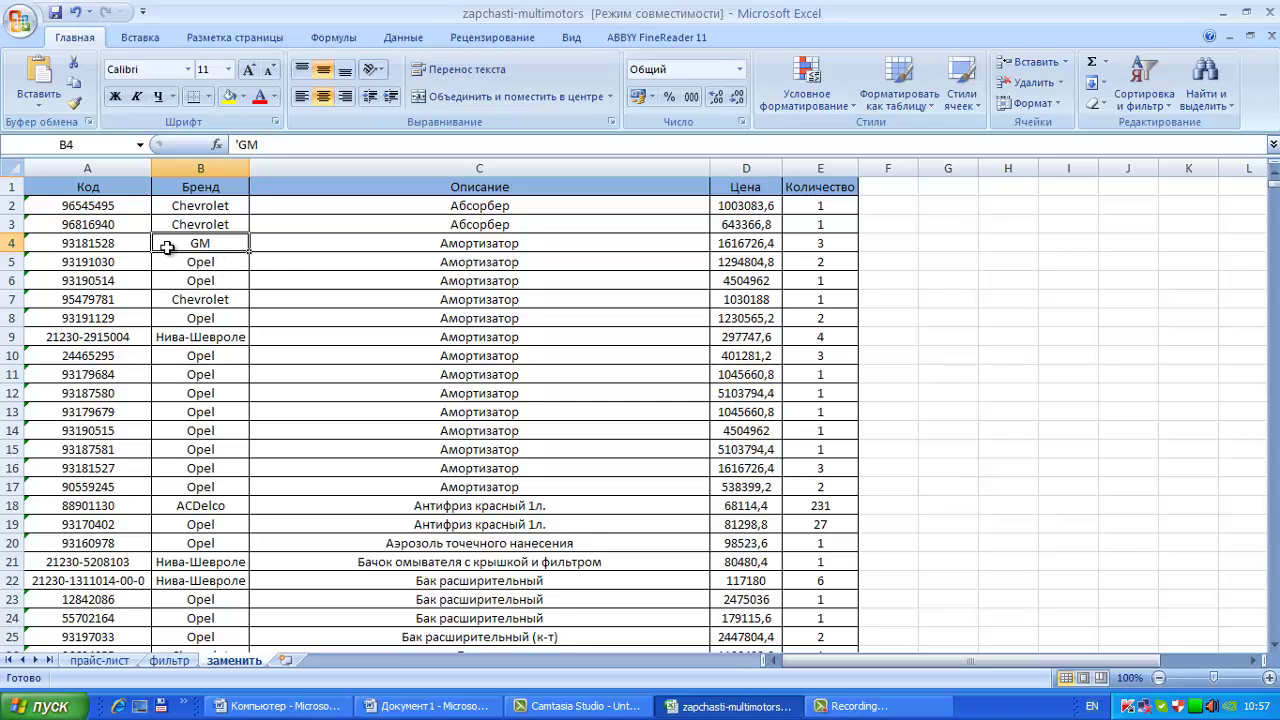
scroll(267, 266, "down", 5)
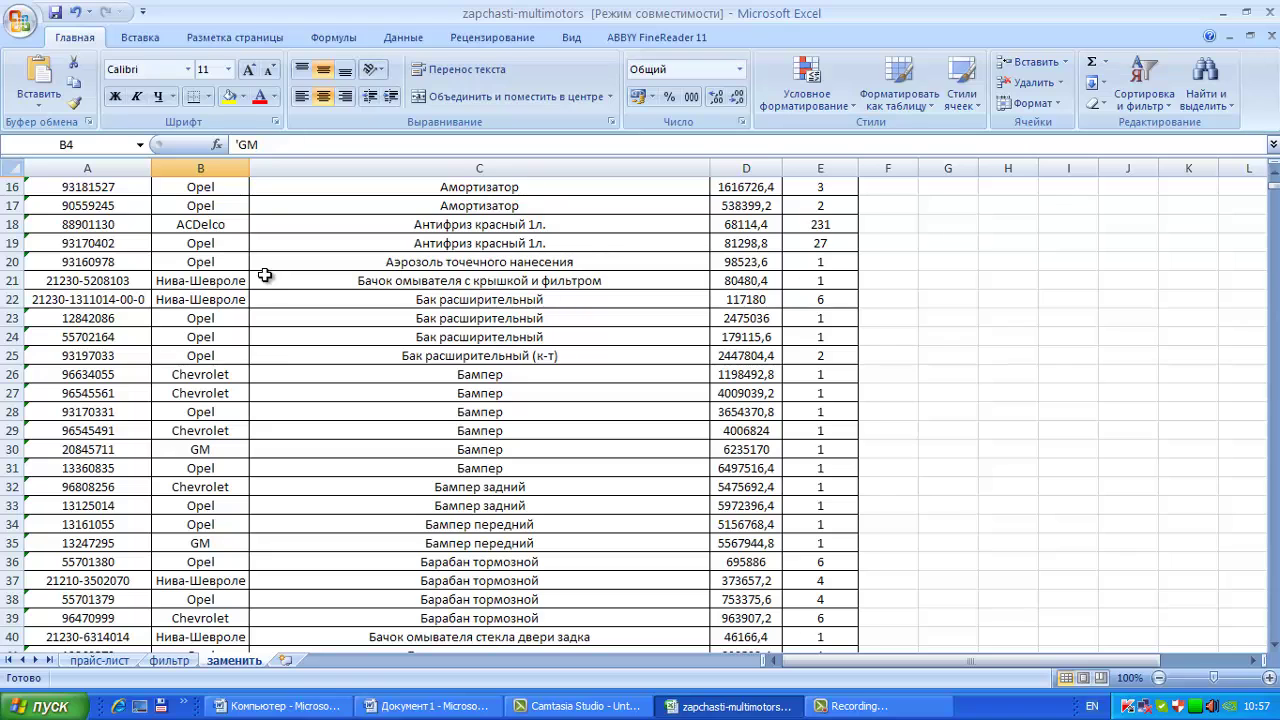
scroll(529, 277, "up", 5)
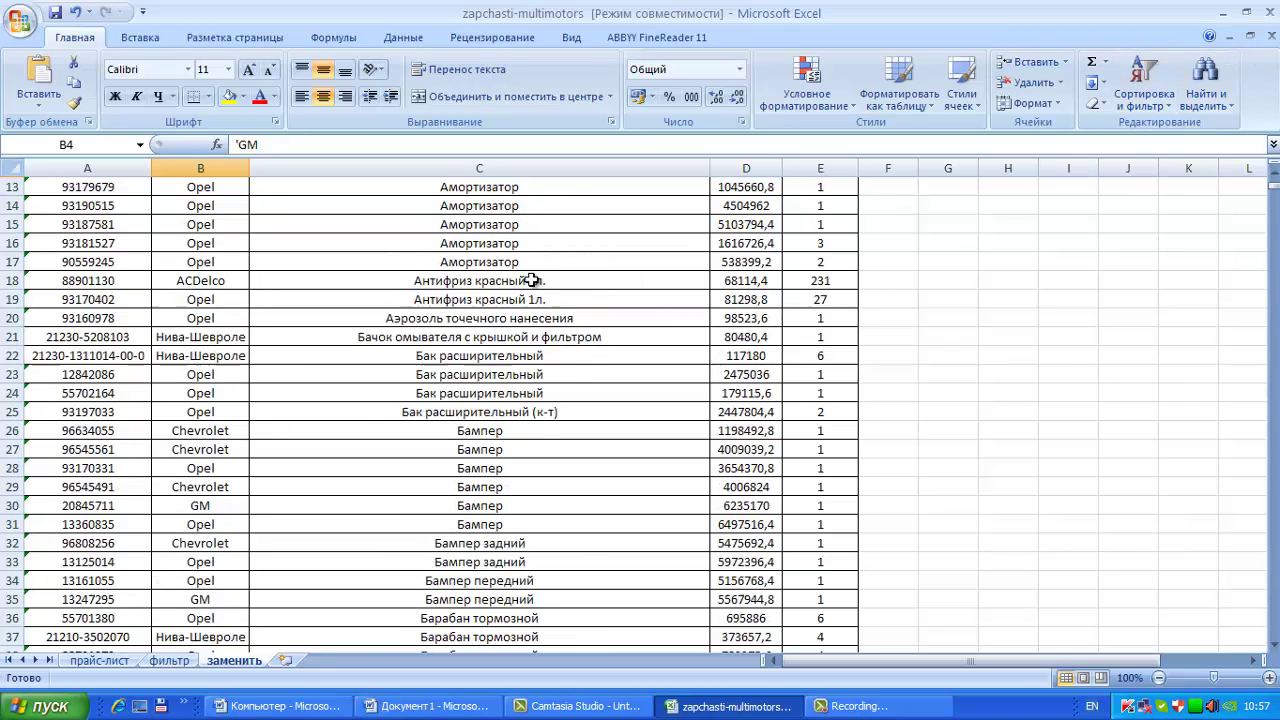
left_click(1207, 88)
left_click(1168, 127)
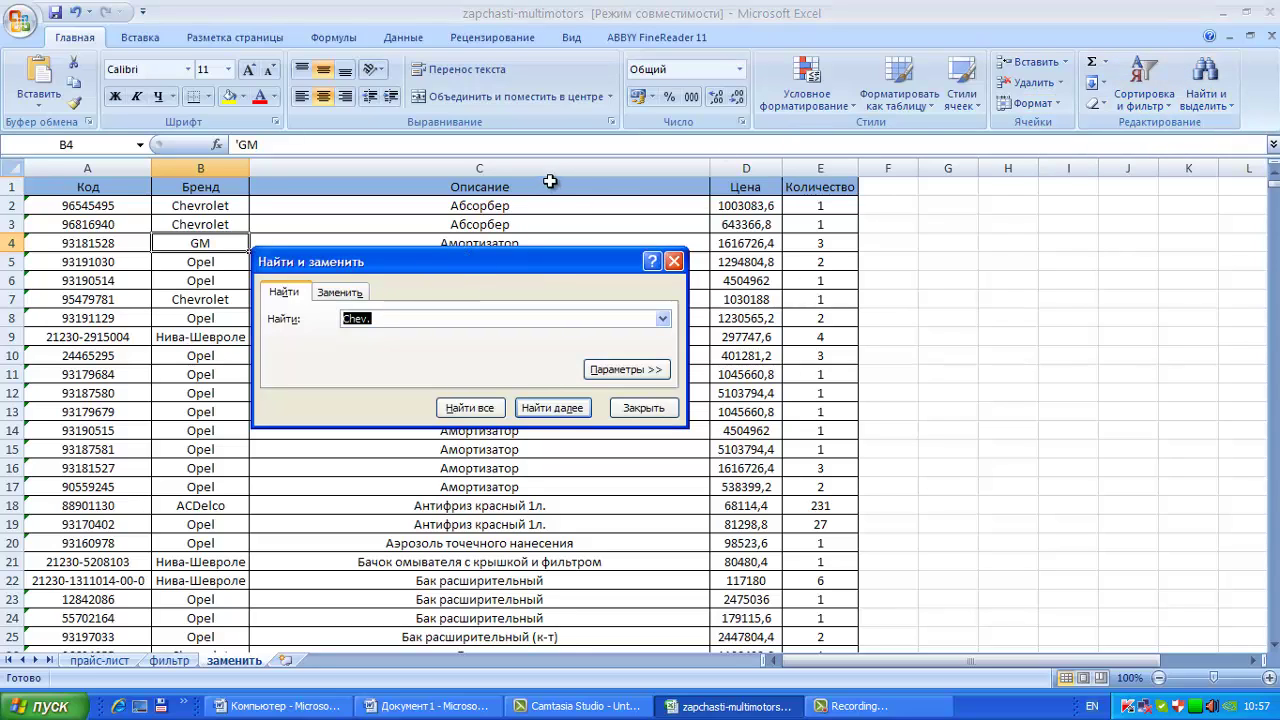
type("G")
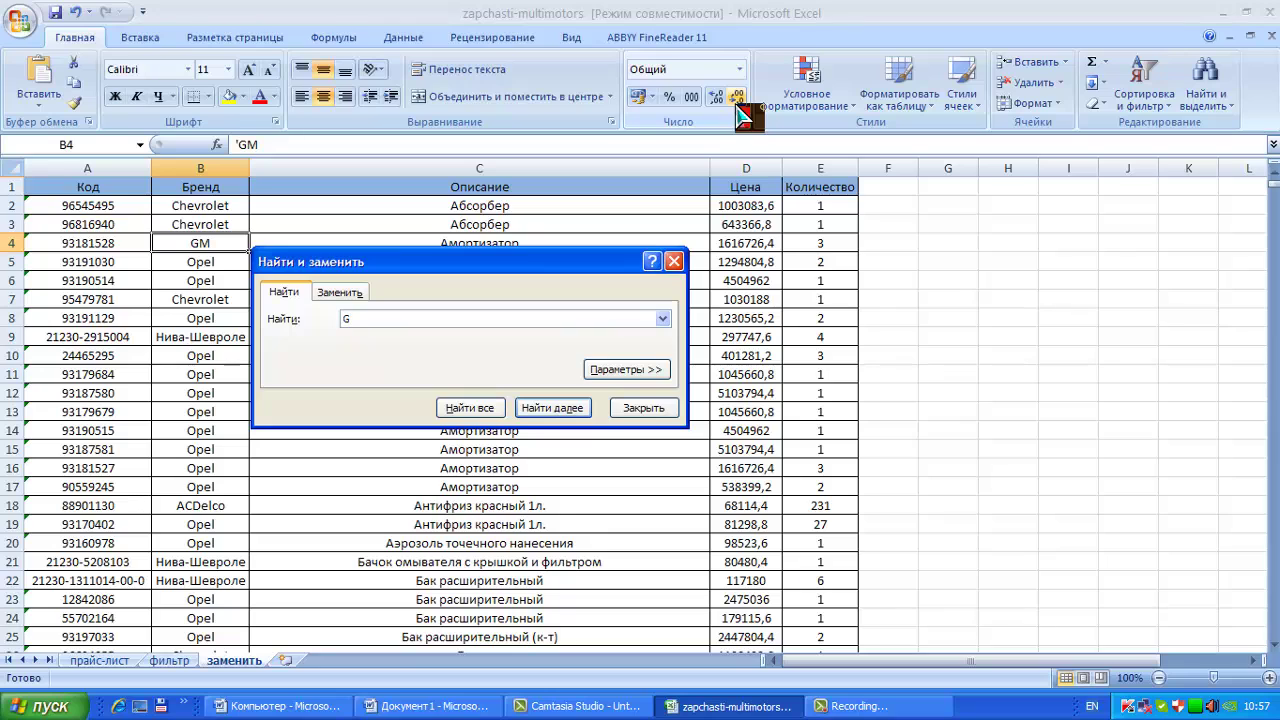
type("M")
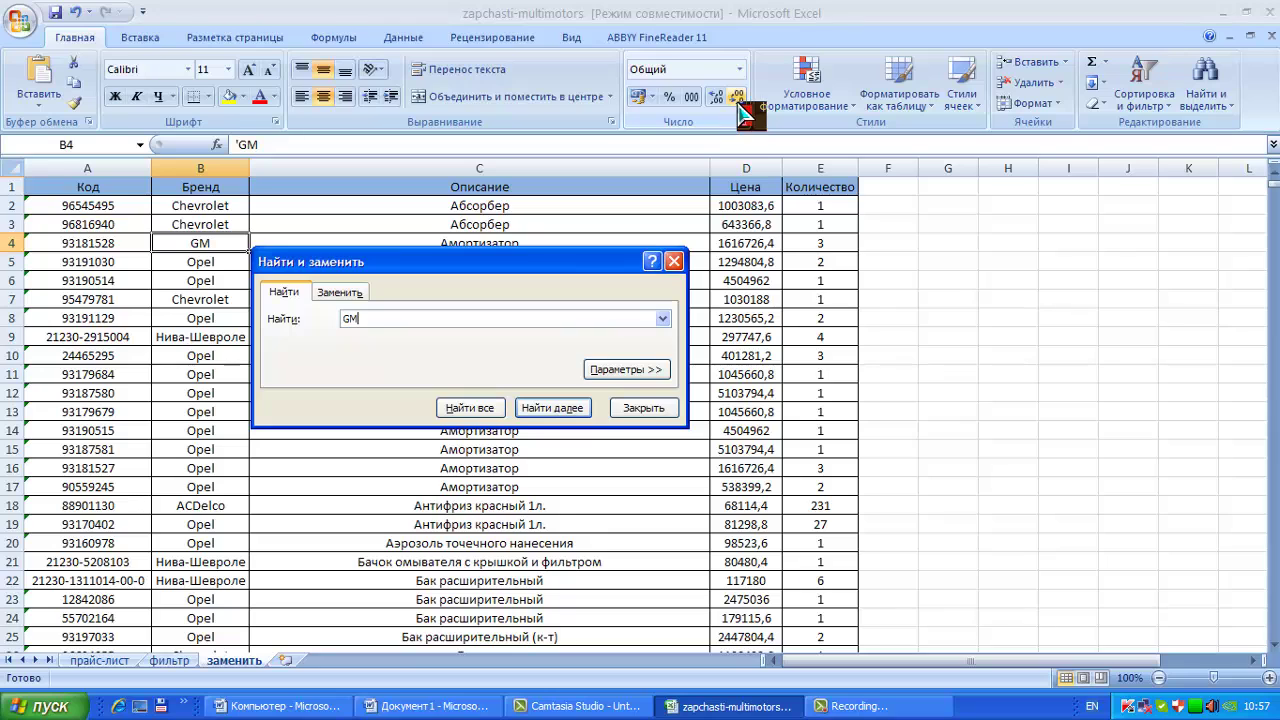
left_click(470, 408)
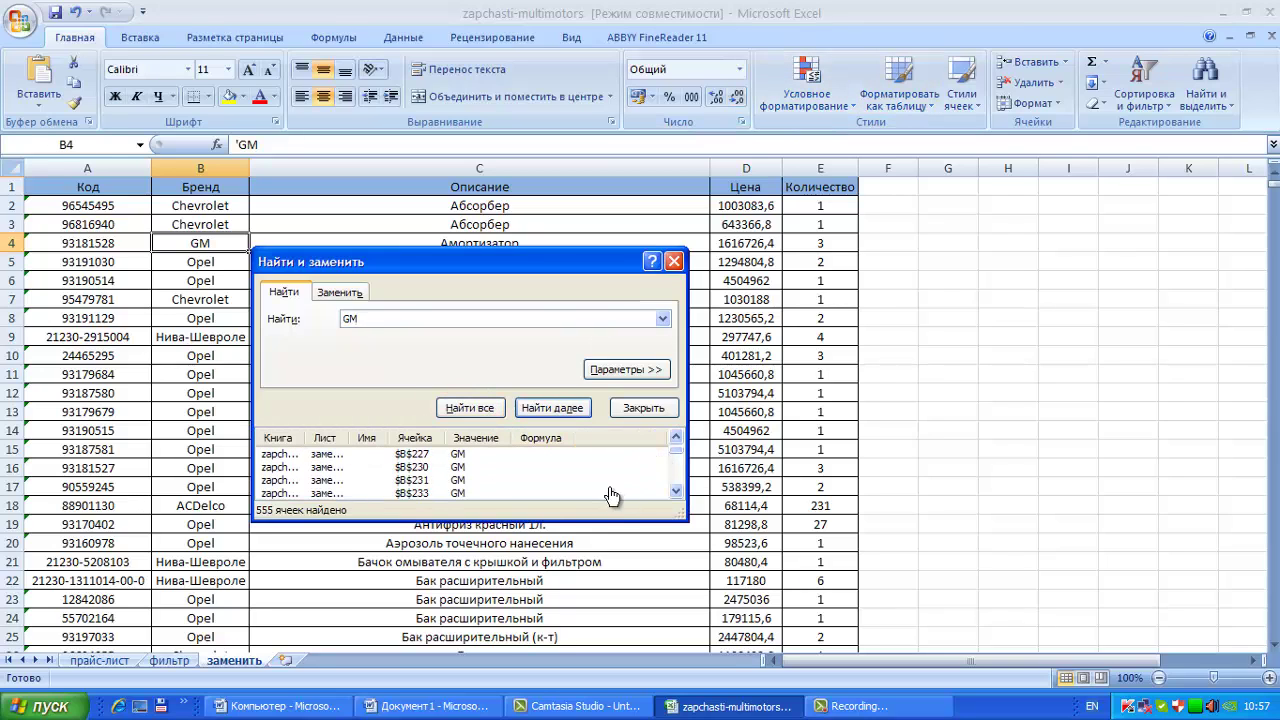
scroll(508, 462, "up", 10)
left_click(494, 455)
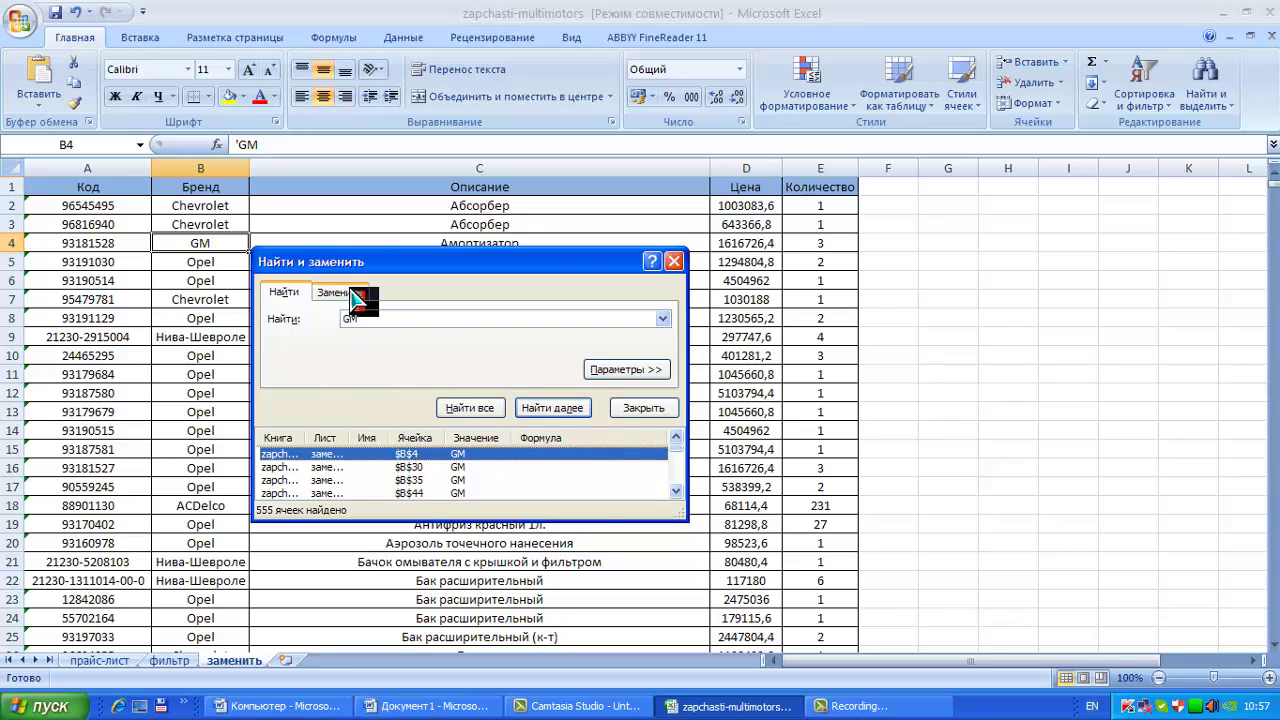
Replace all GM entries with General Motors and close Find and Replace.
left_click(352, 293)
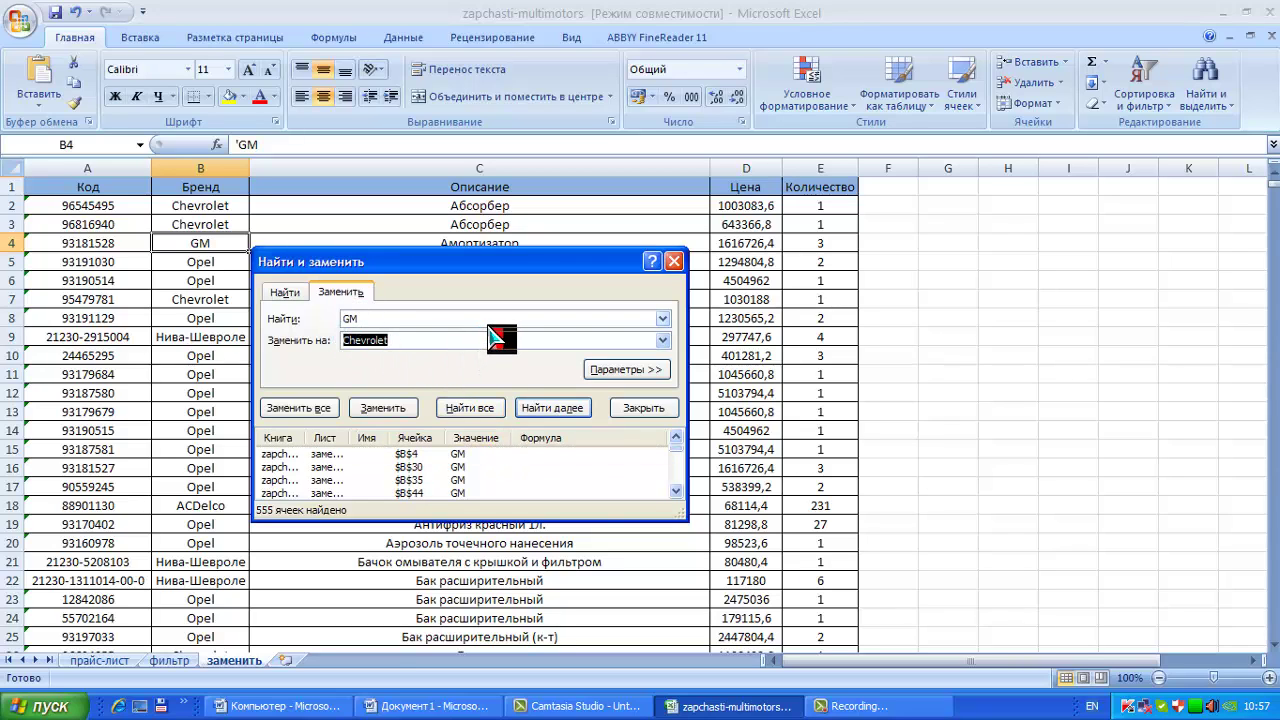
type("G")
type("otors")
left_click(304, 410)
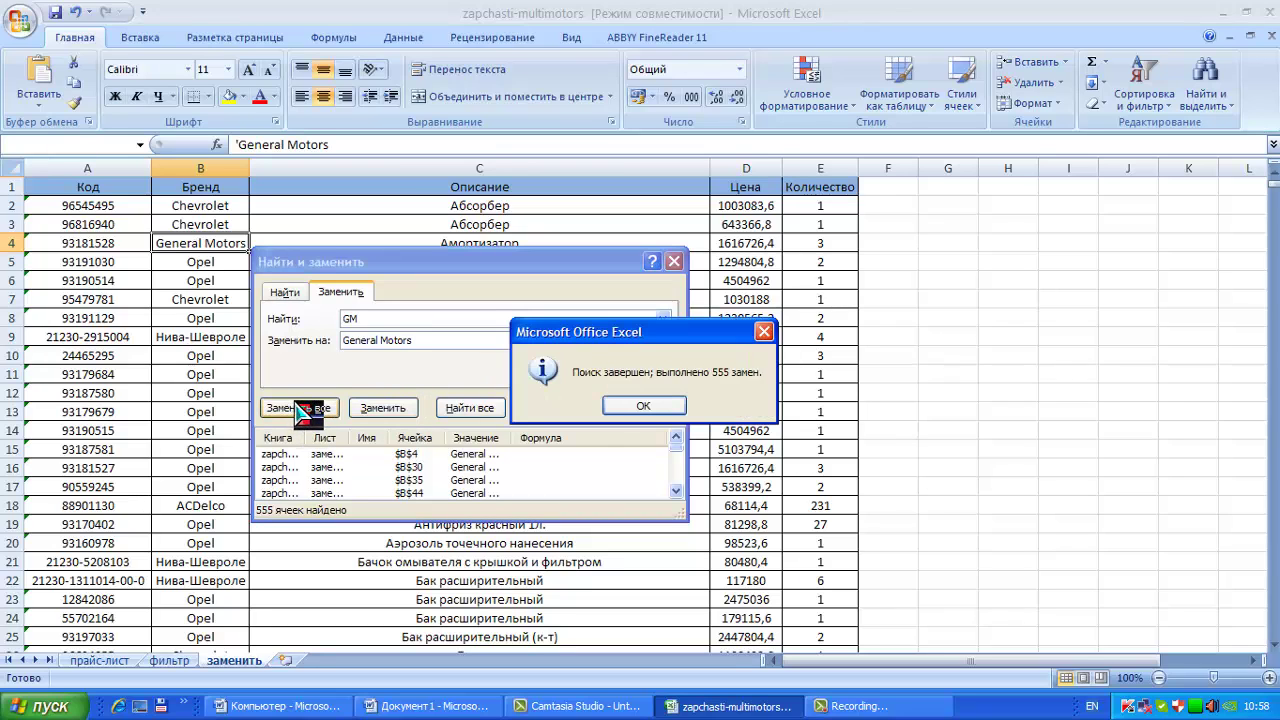
left_click(645, 407)
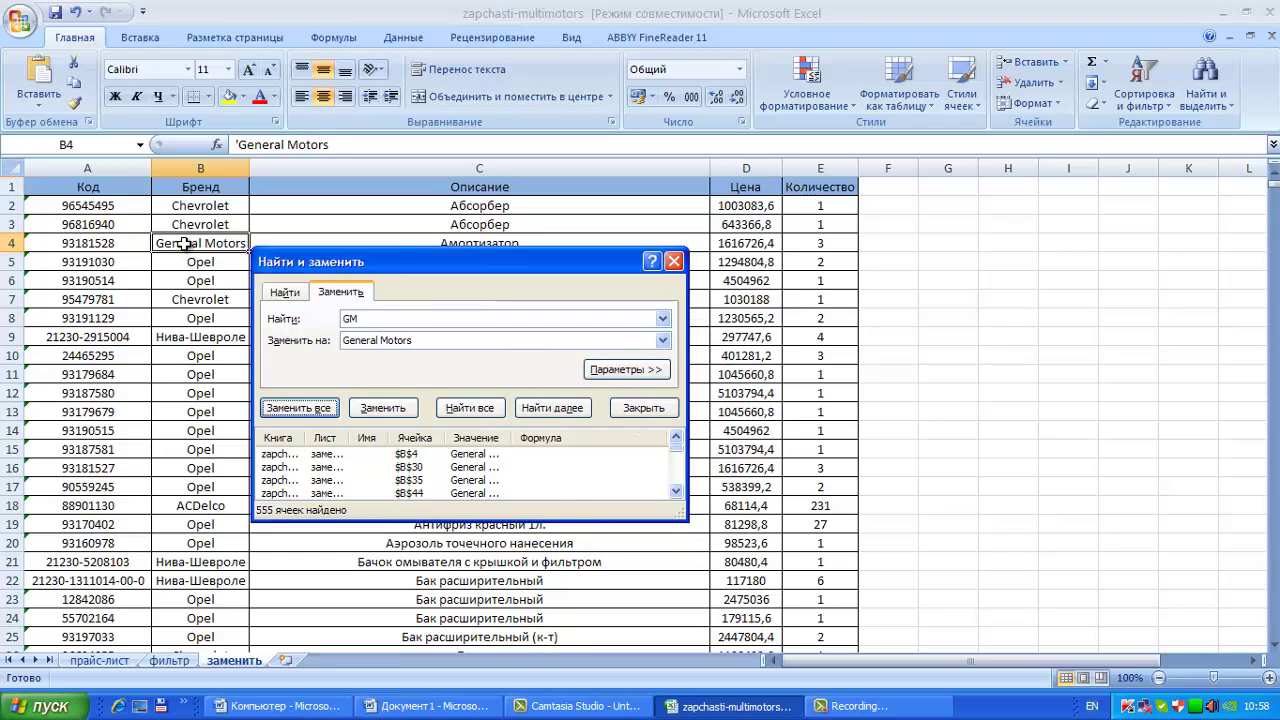
left_click(675, 261)
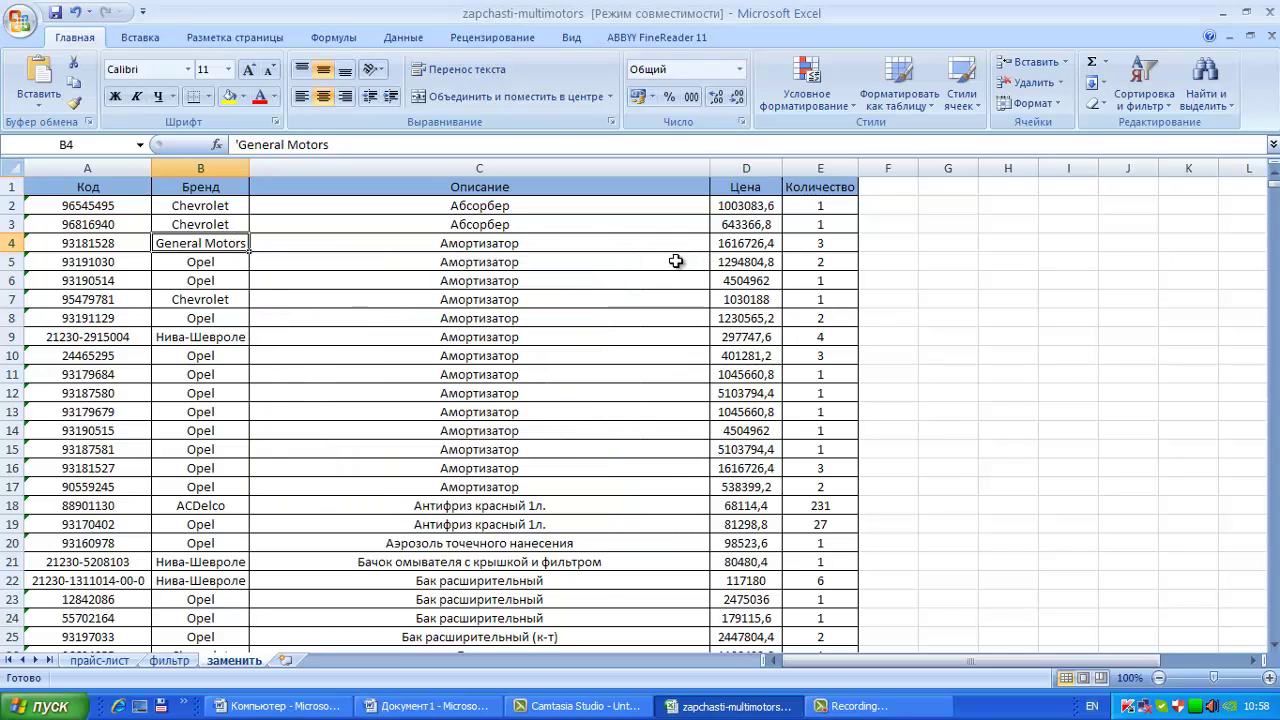
Switch to the Word document Документ1 to view its lesson topics, and bring up the Camtasia Studio window.
left_click(163, 660)
left_click(222, 660)
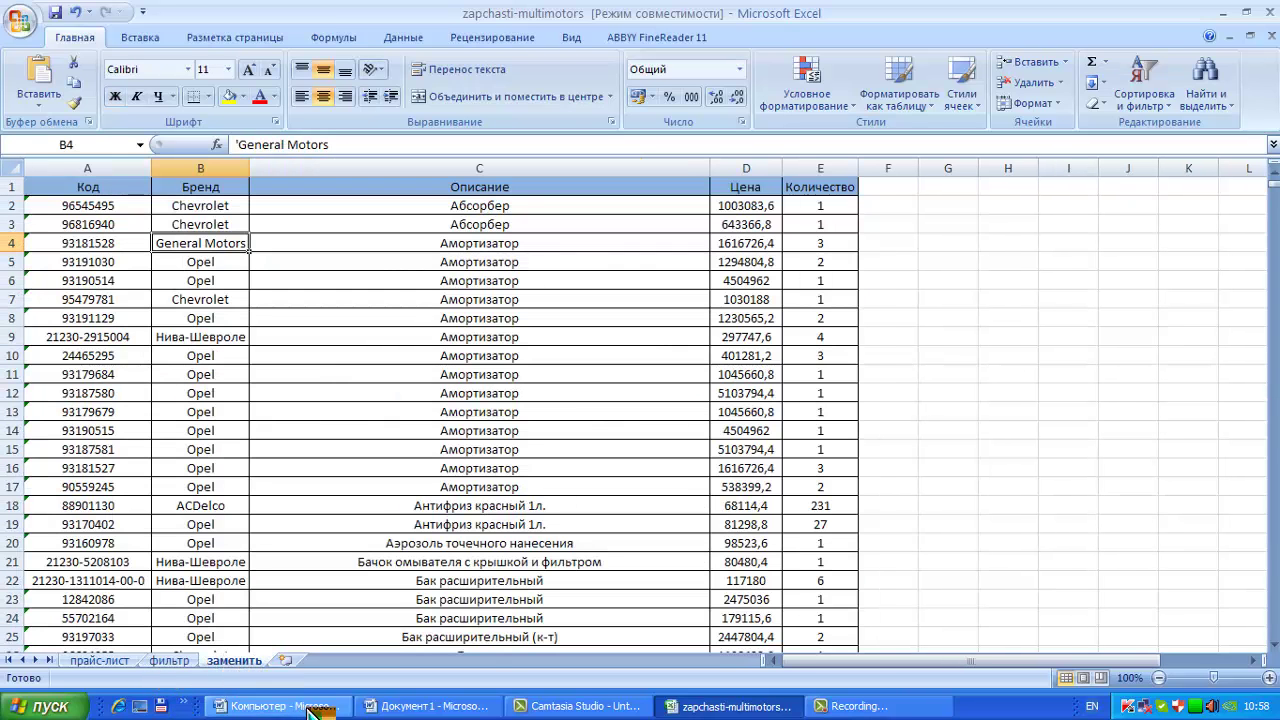
left_click(430, 708)
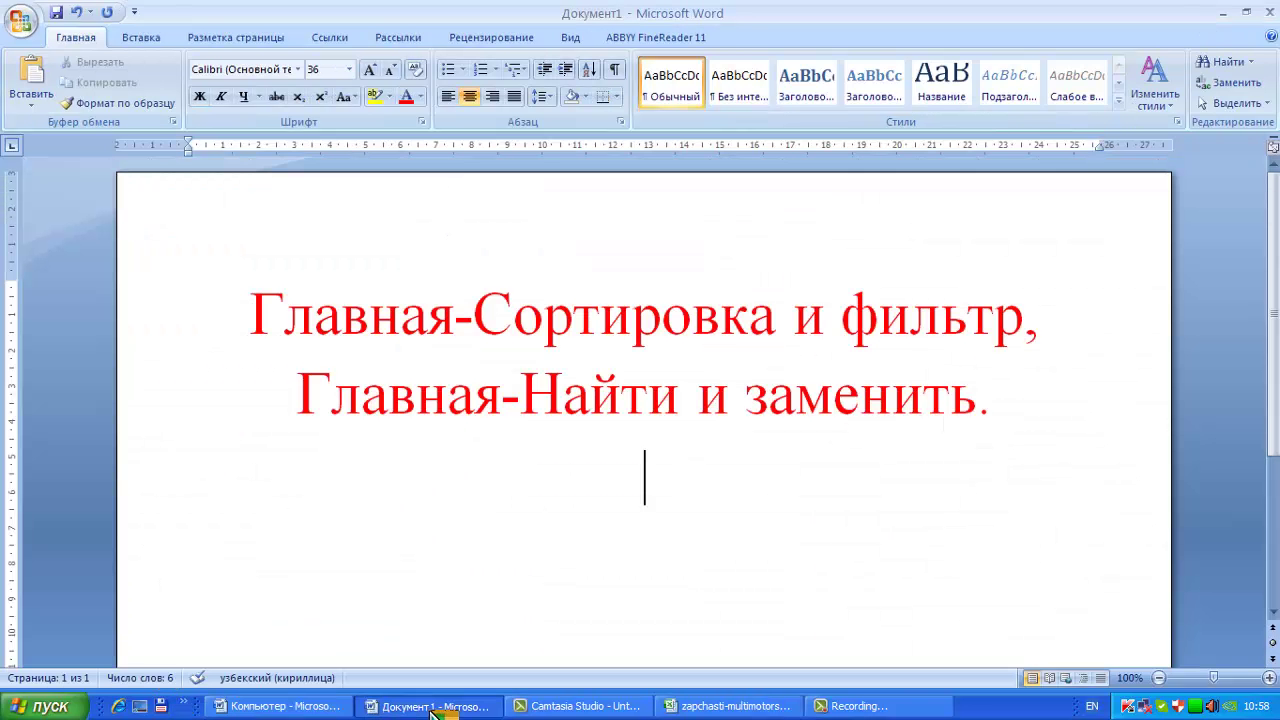
left_click(560, 709)
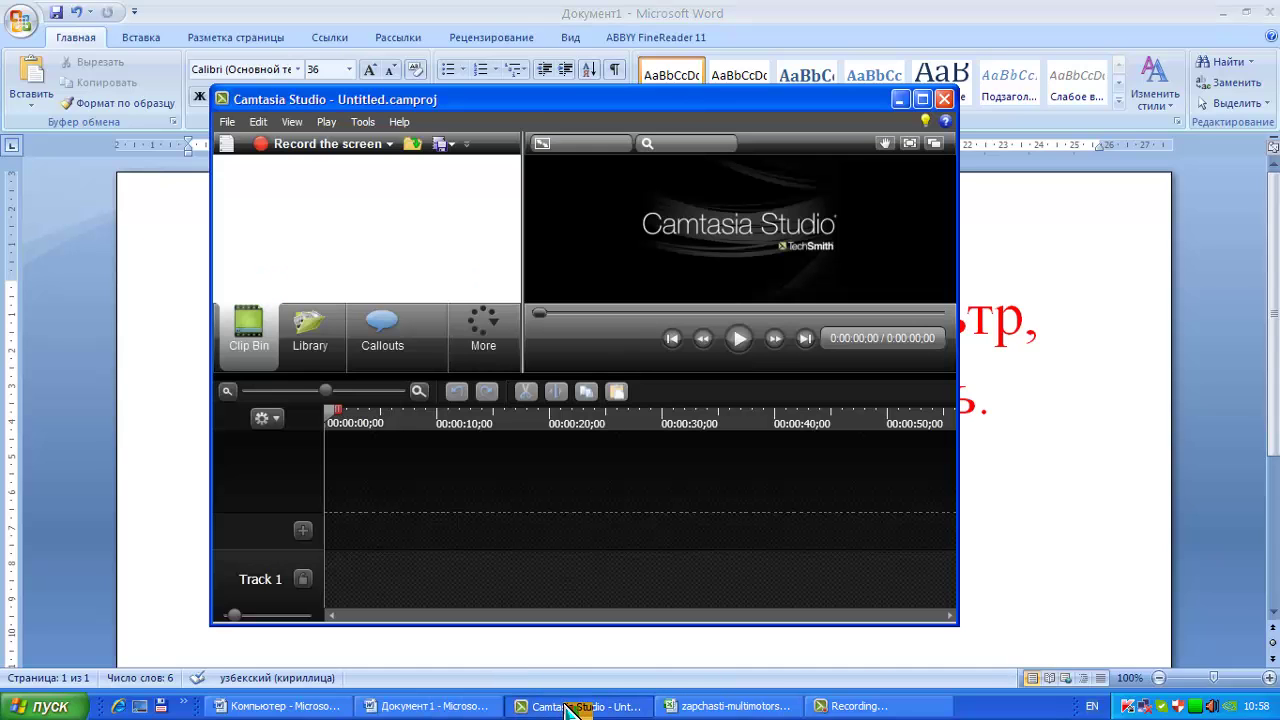